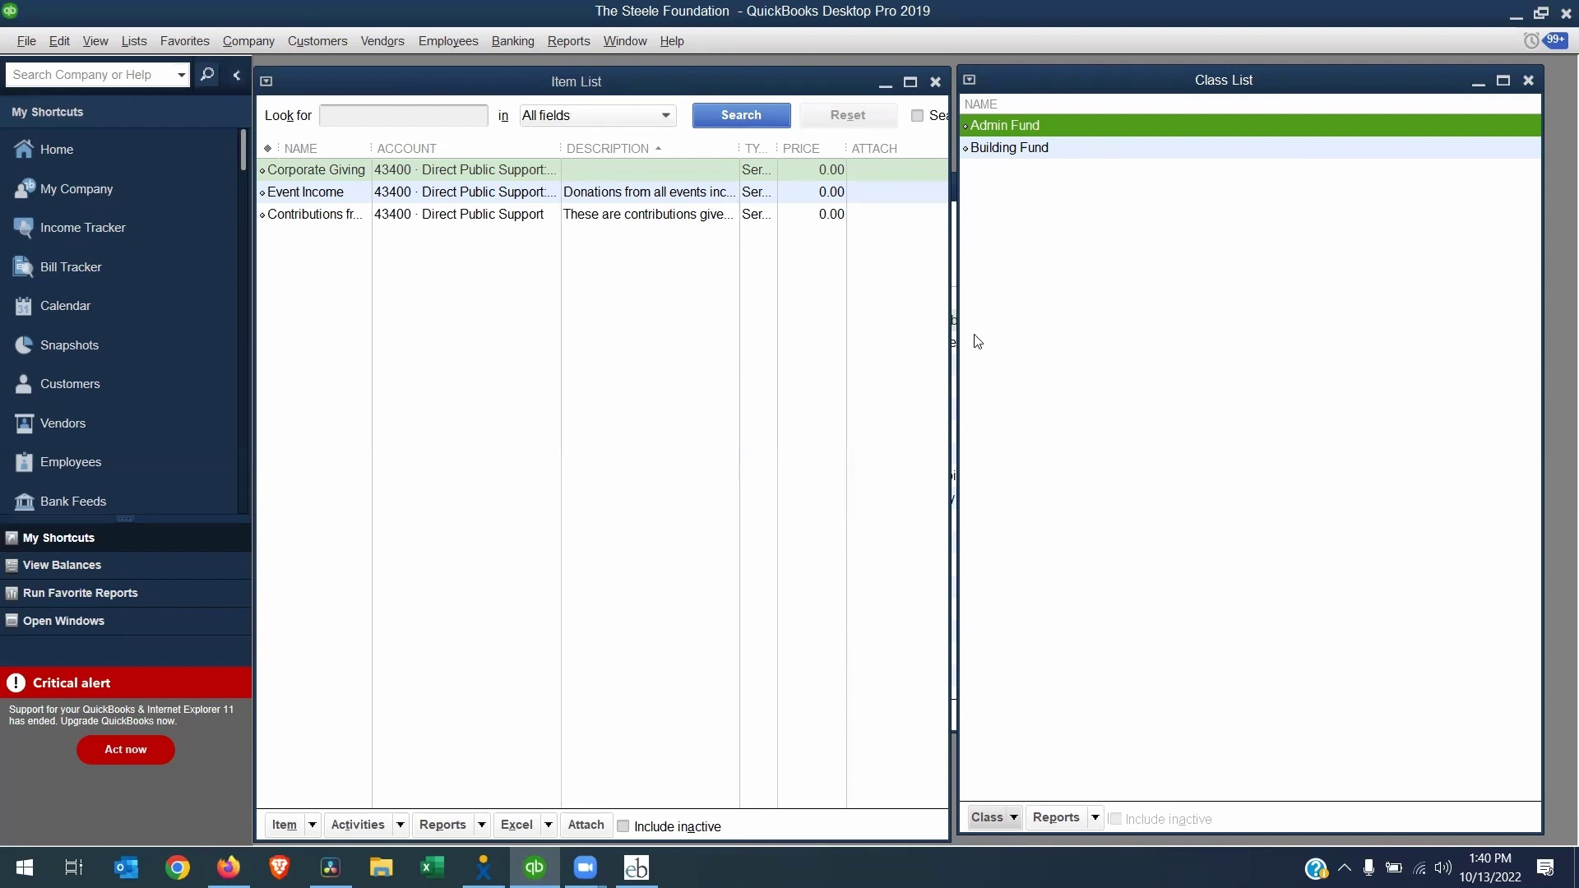
Switch from QuickBooks to the Exceed Further home page in Firefox
key("alt+Tab")
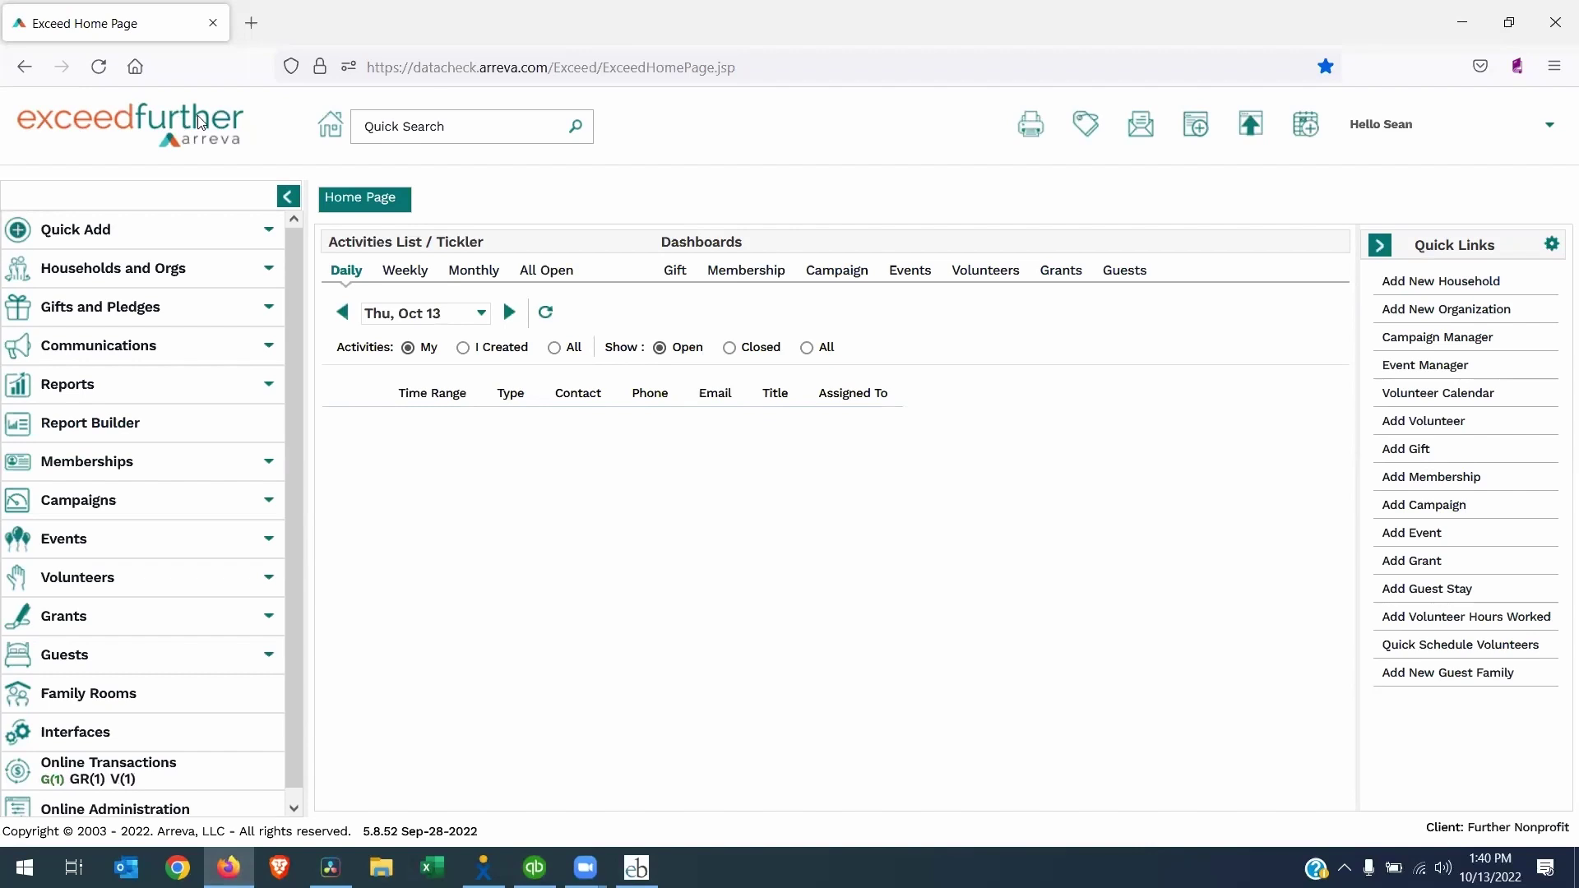
Bring up the Exceed Beyond to QuickBooks interface showing its empty Posting Maintenance batch list
key("alt+Tab")
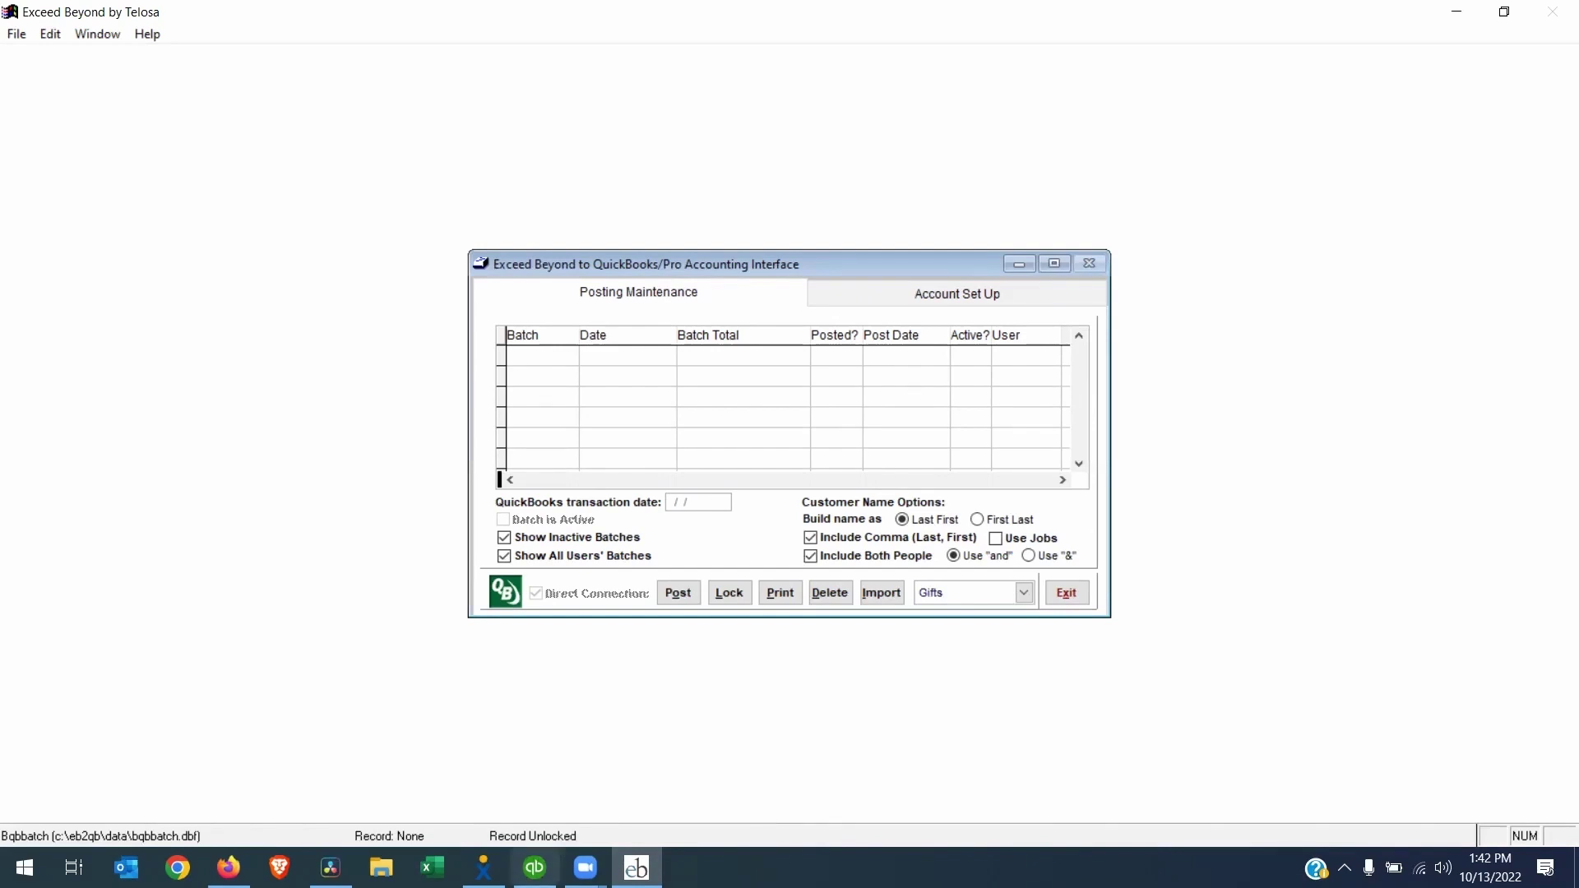
Return to QuickBooks with the Item List and Class List showing
left_click(534, 867)
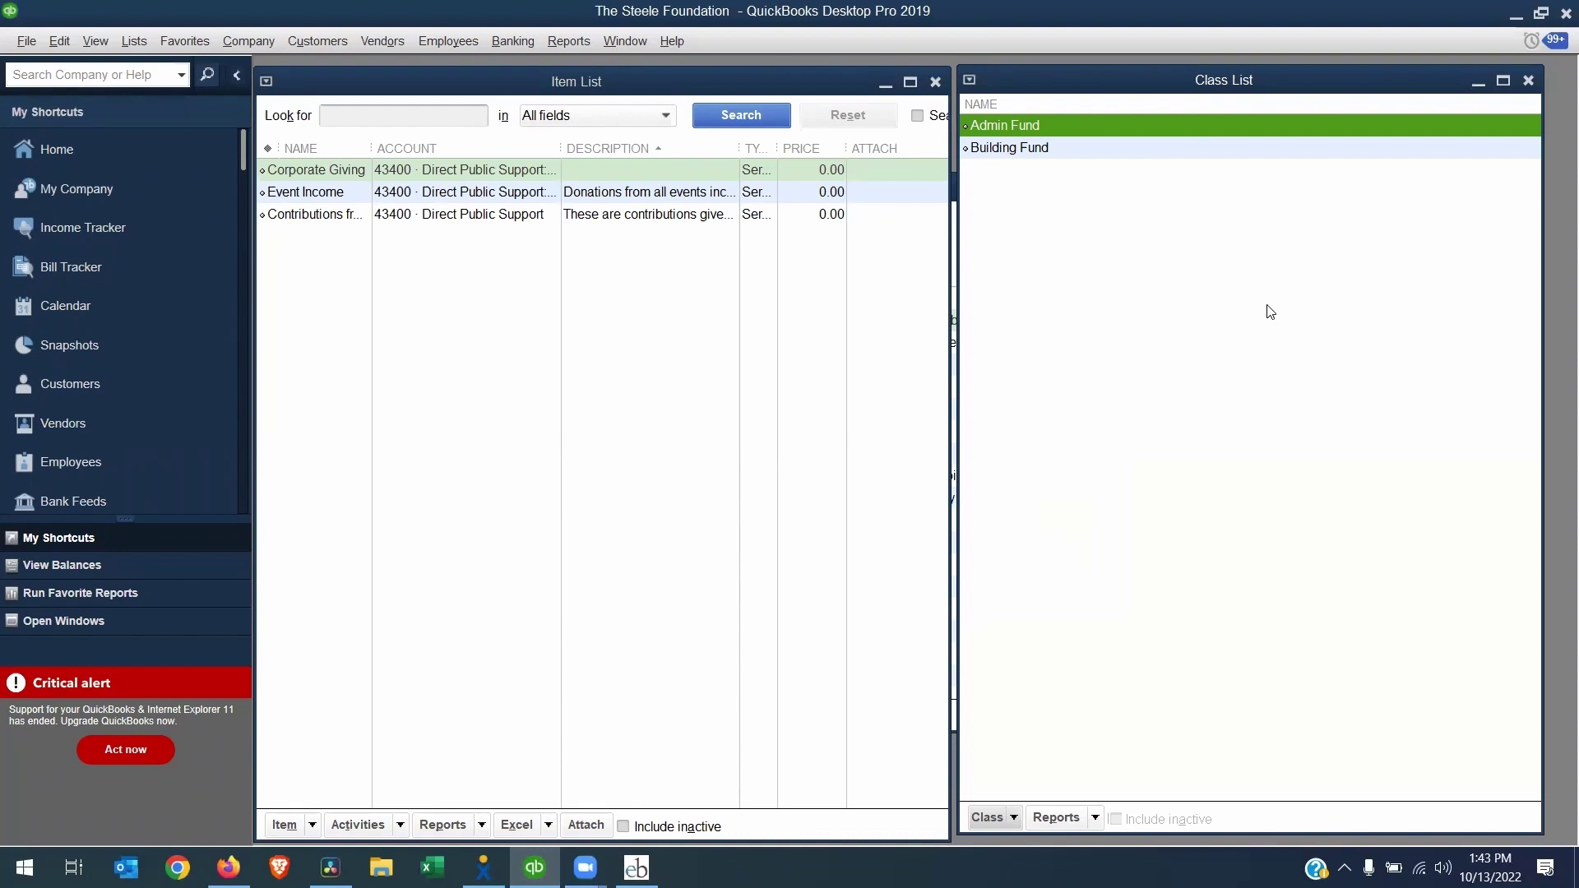
Verify class tracking in the Accounting company preferences, then close the Chart of Accounts
left_click(58, 41)
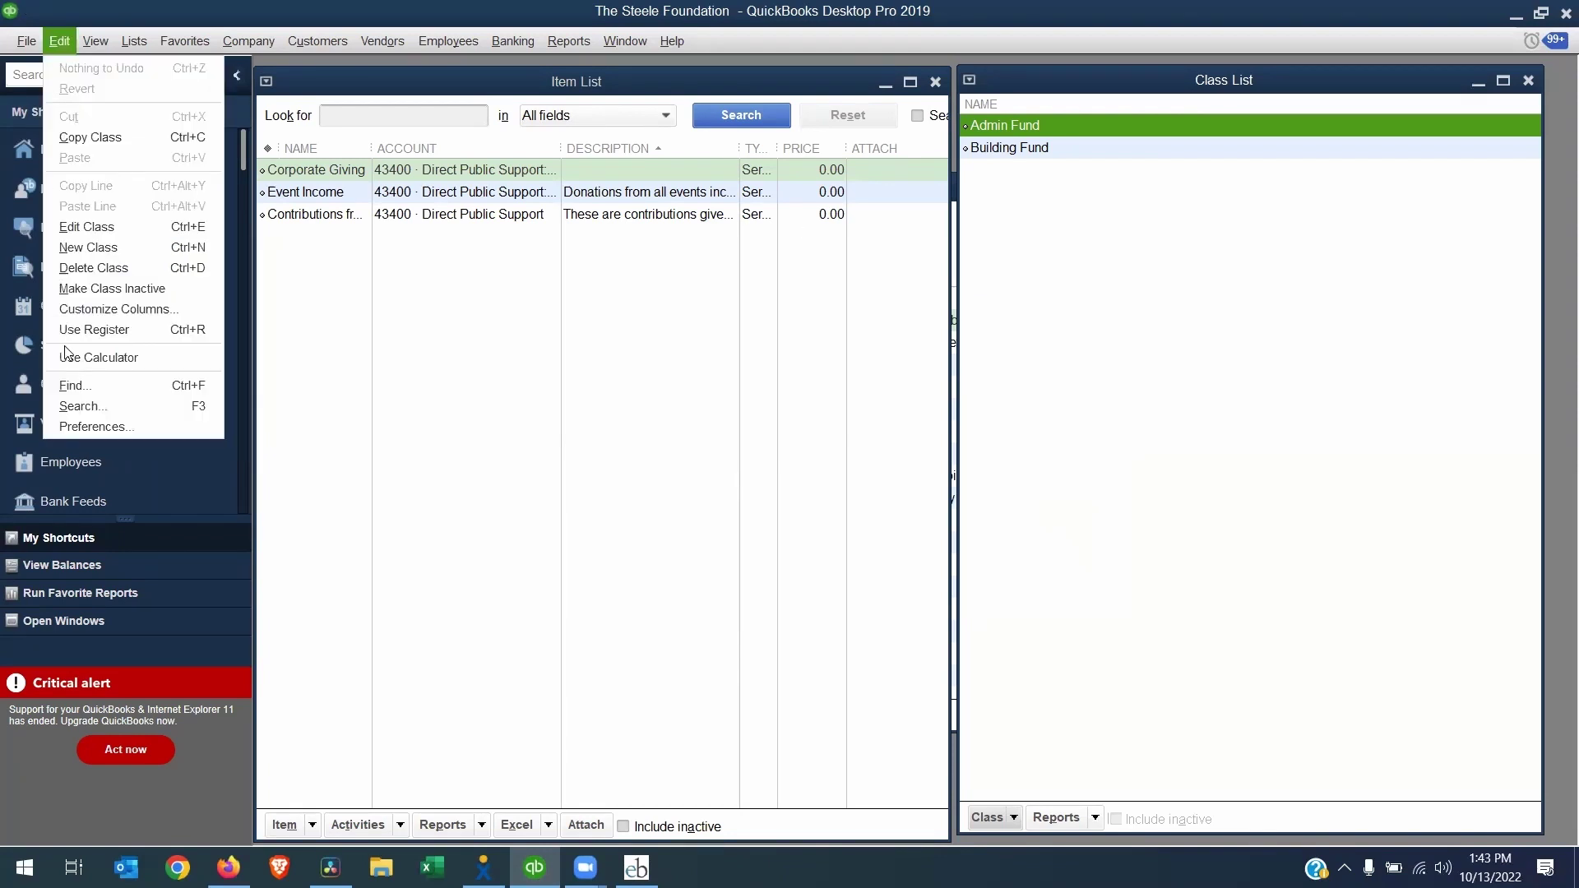
left_click(74, 427)
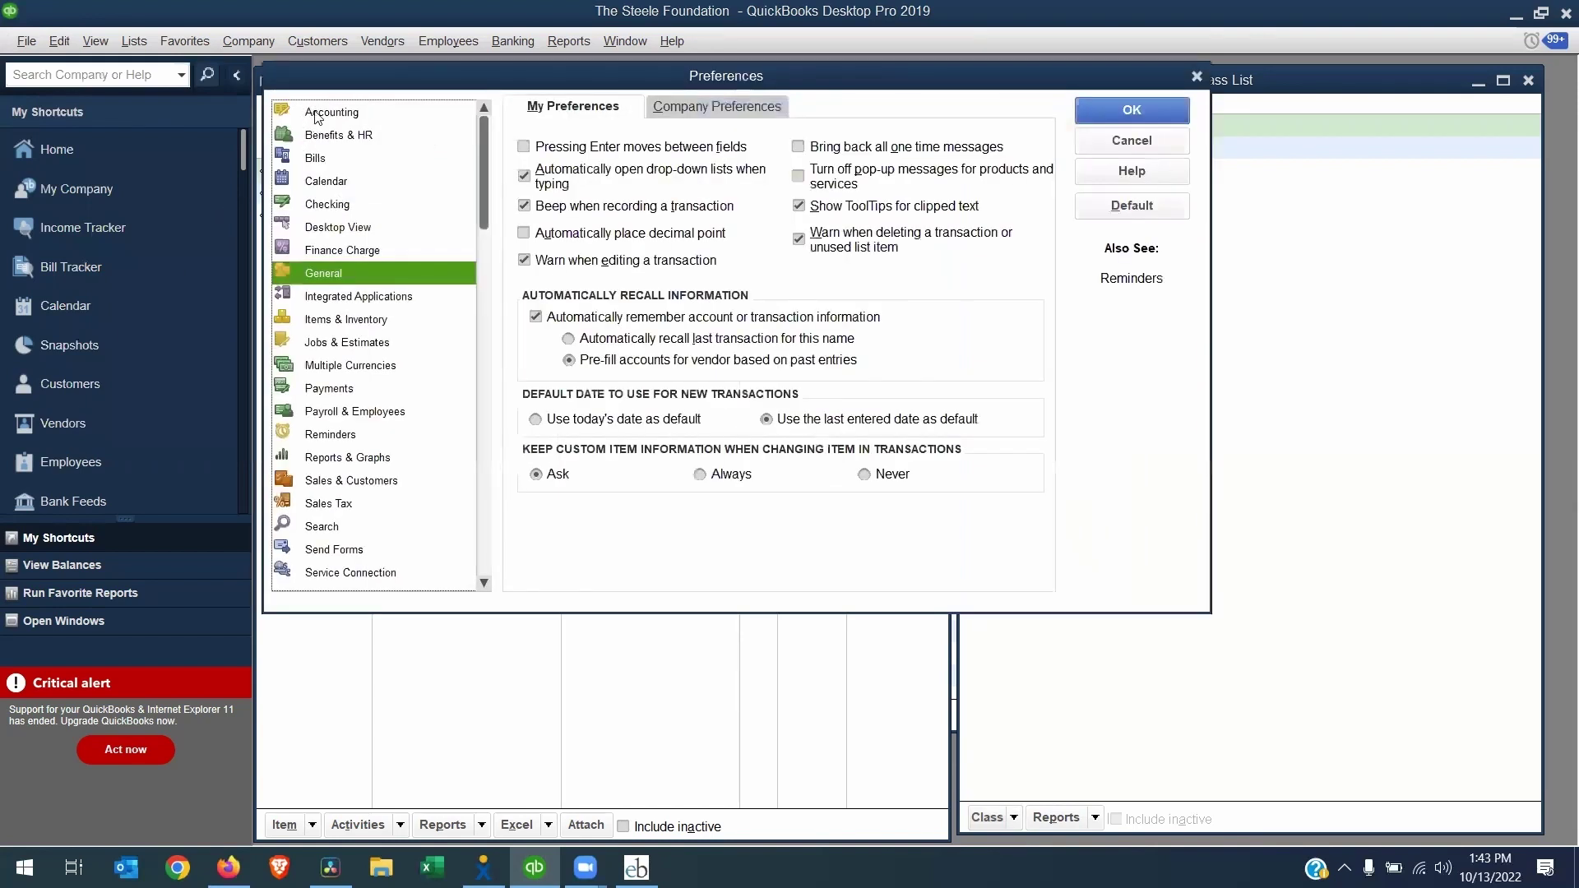
left_click(314, 112)
left_click(750, 115)
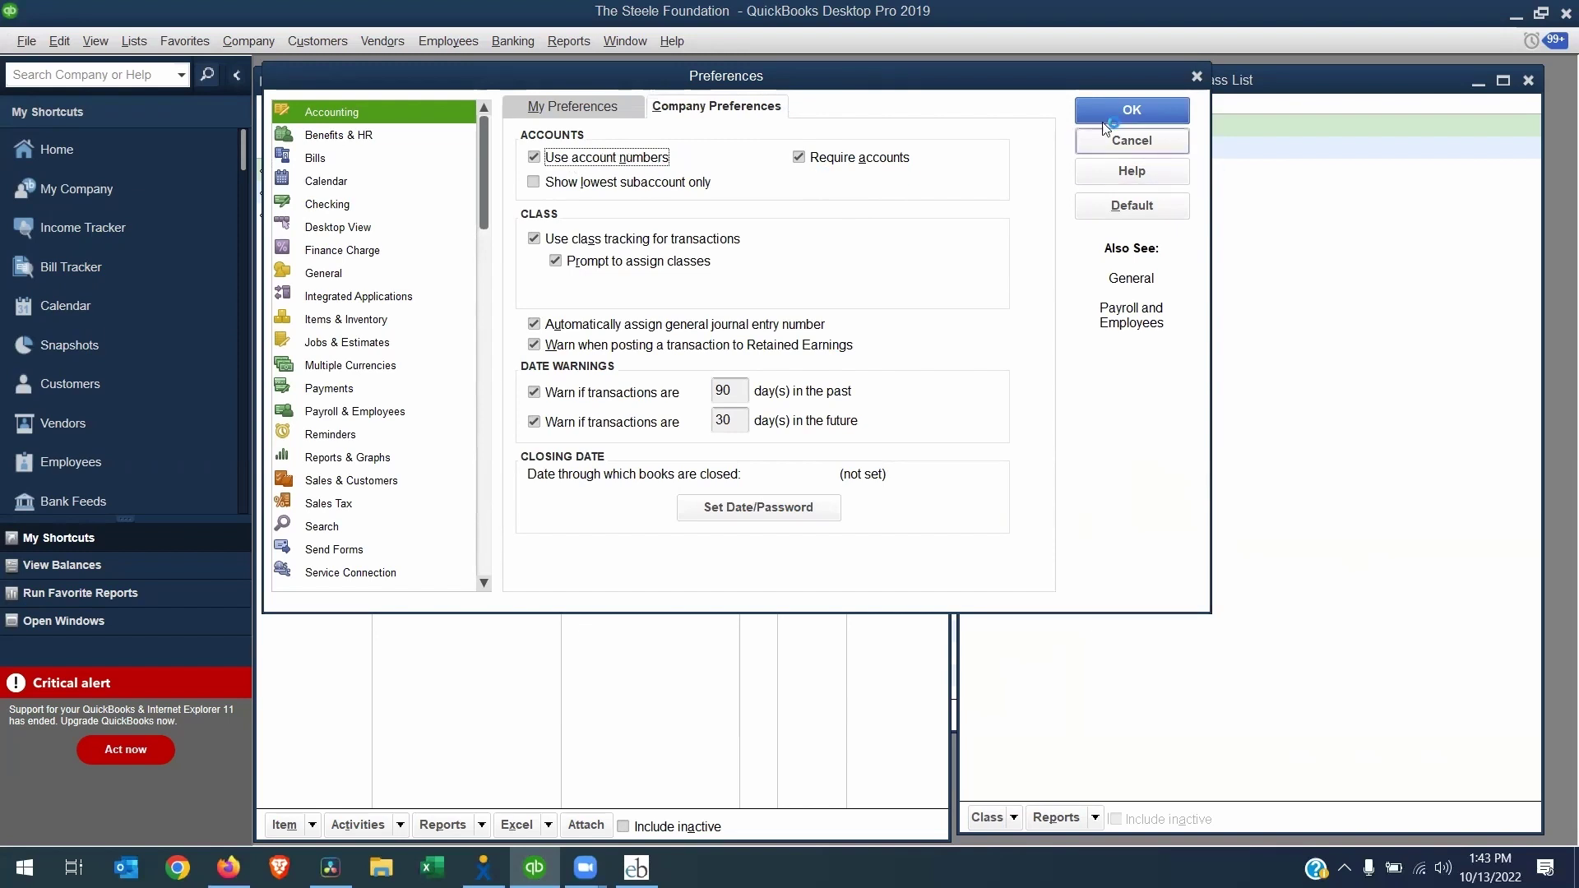
left_click(1131, 111)
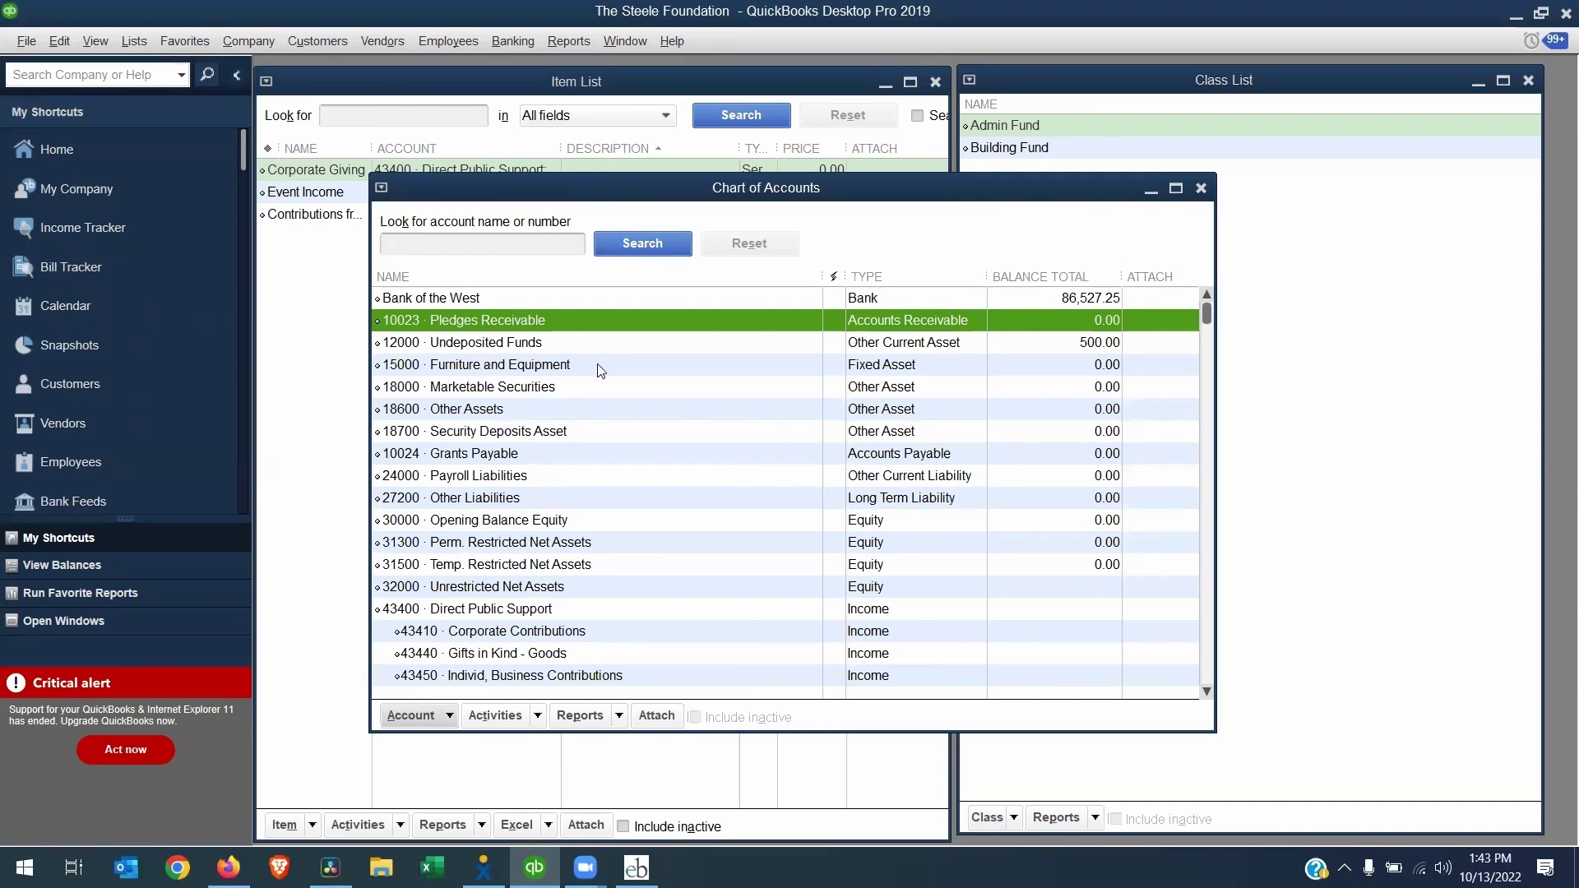
key("Escape")
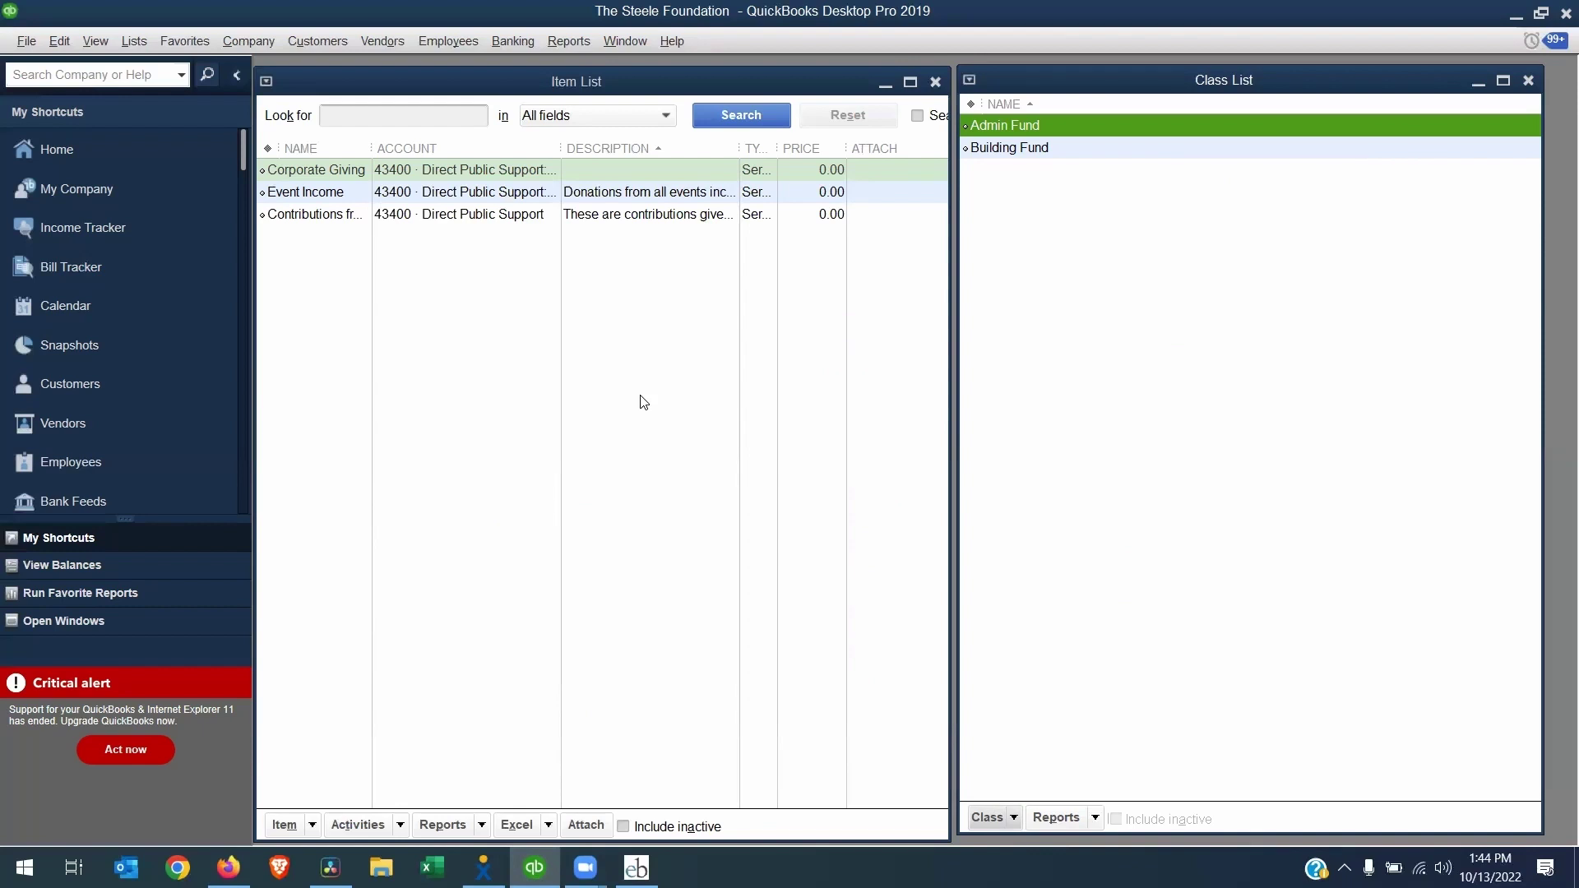
Open Exceed Further Administration codes and review the Gift Credit and Gift Fund codes
left_click(229, 868)
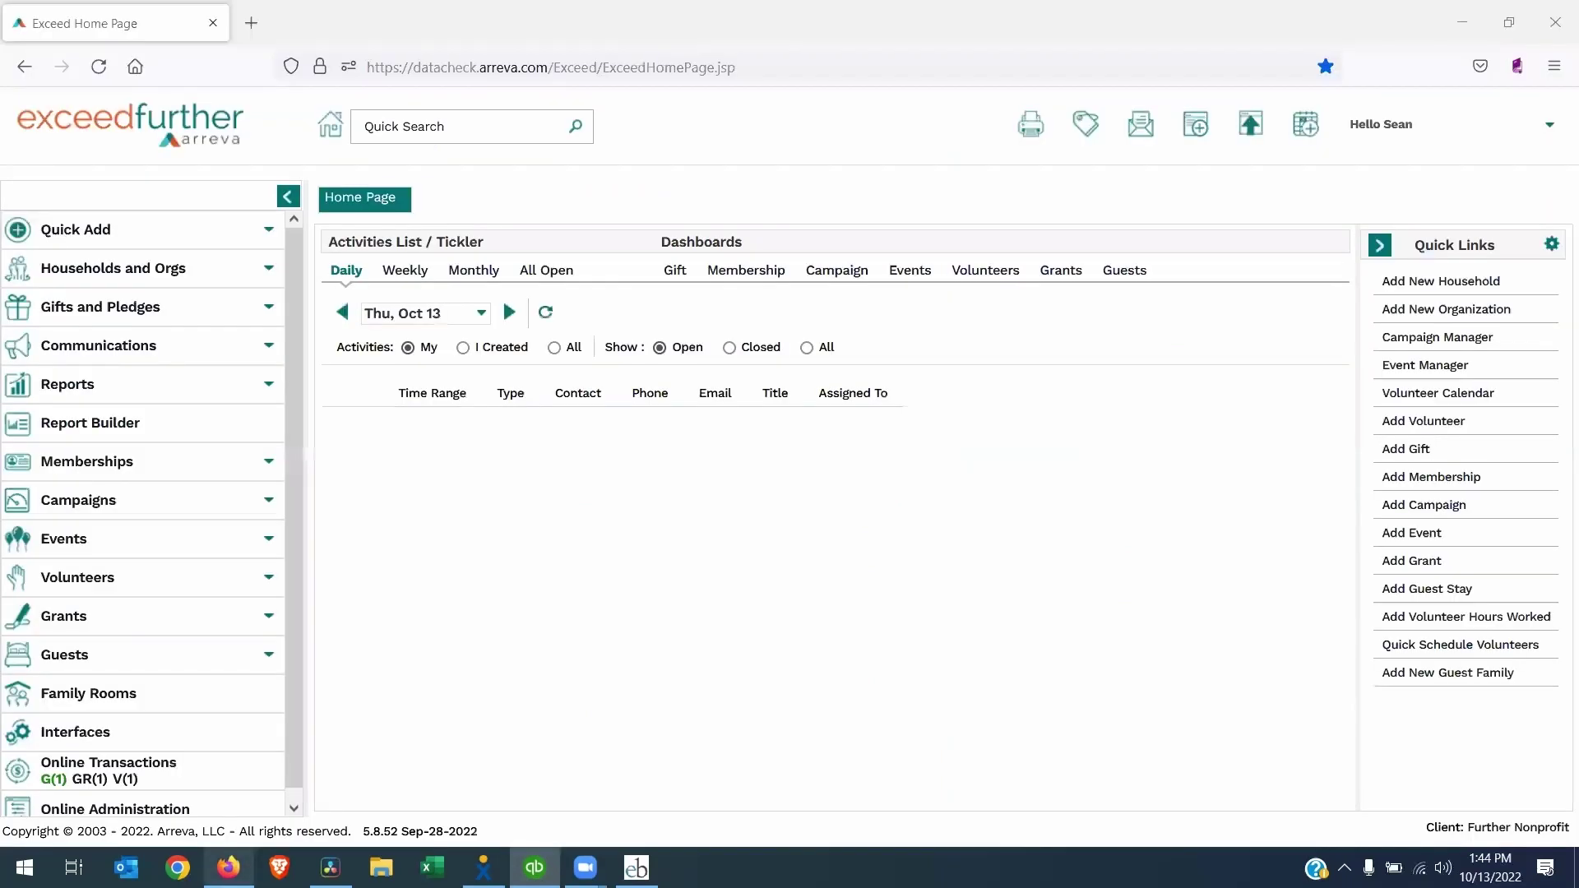
left_click(1371, 141)
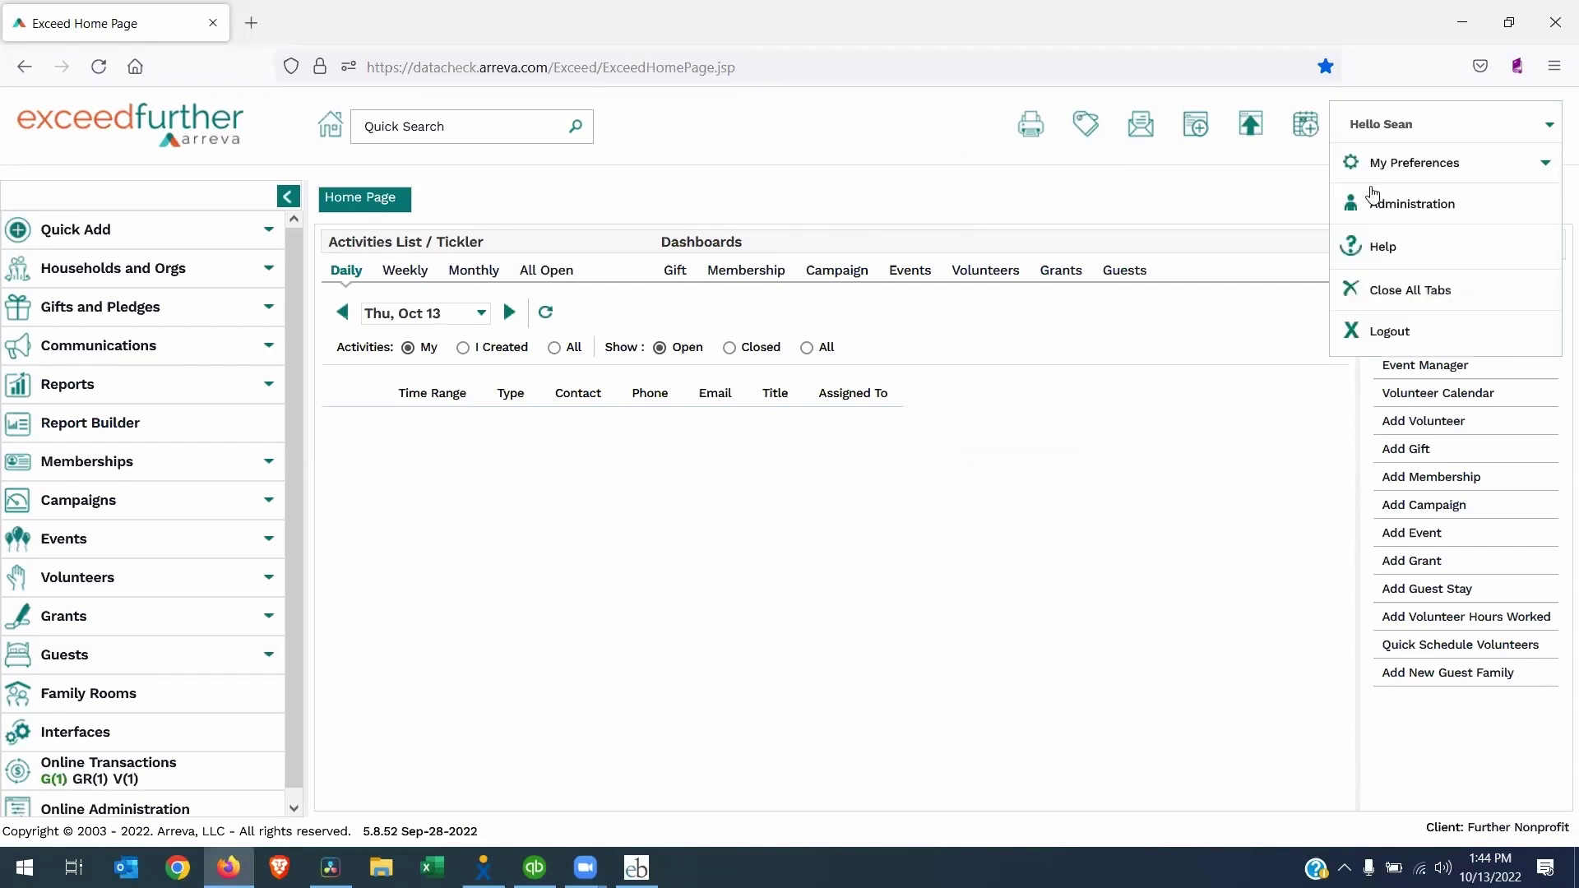
left_click(1386, 205)
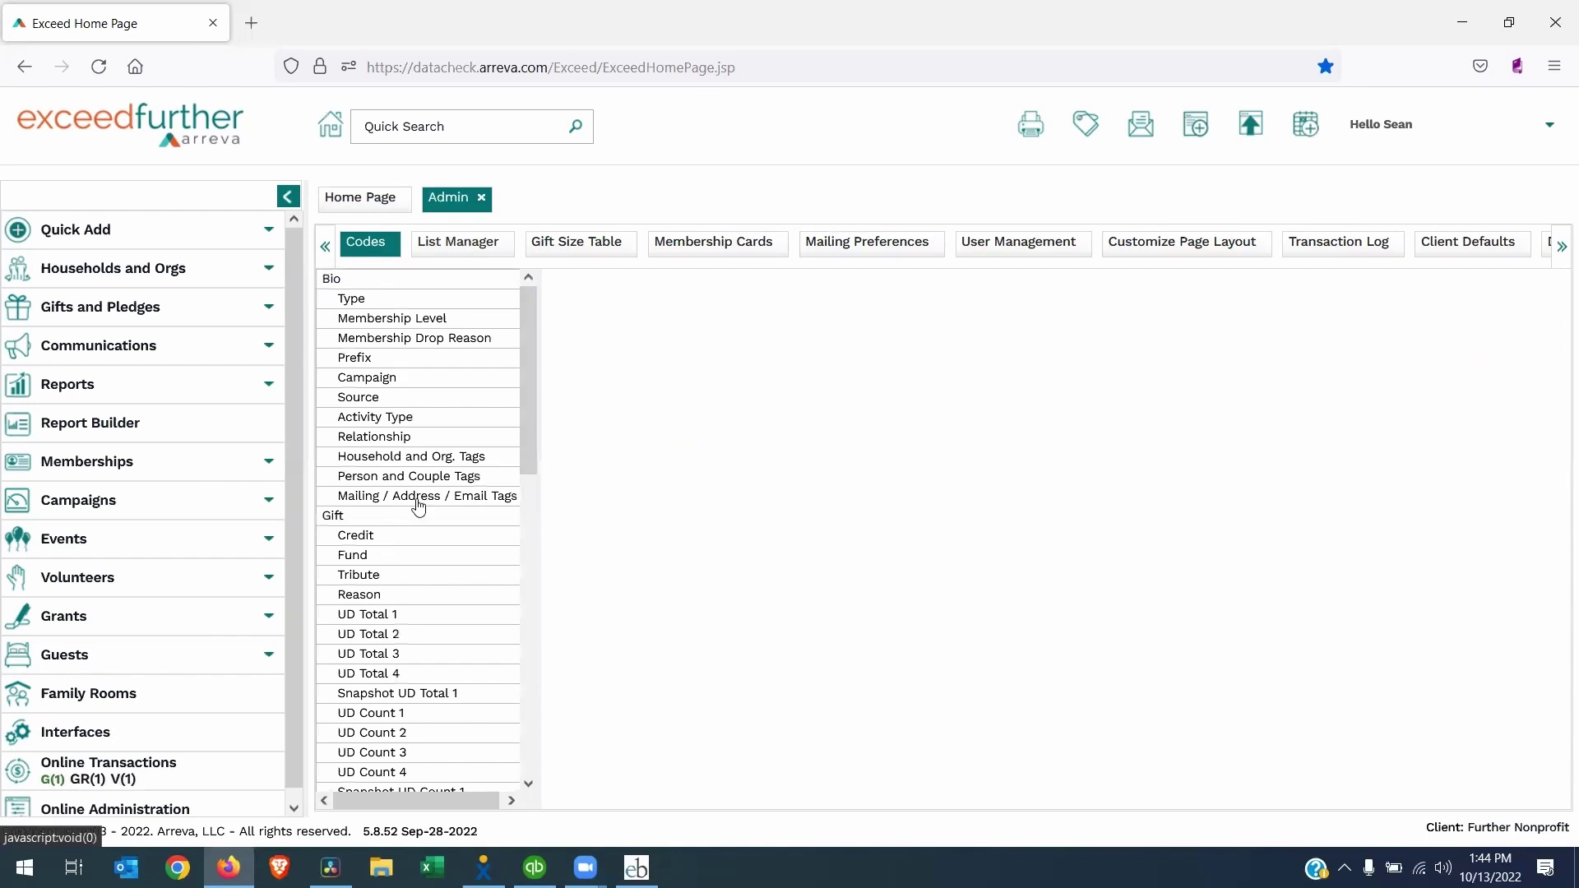
left_click(360, 535)
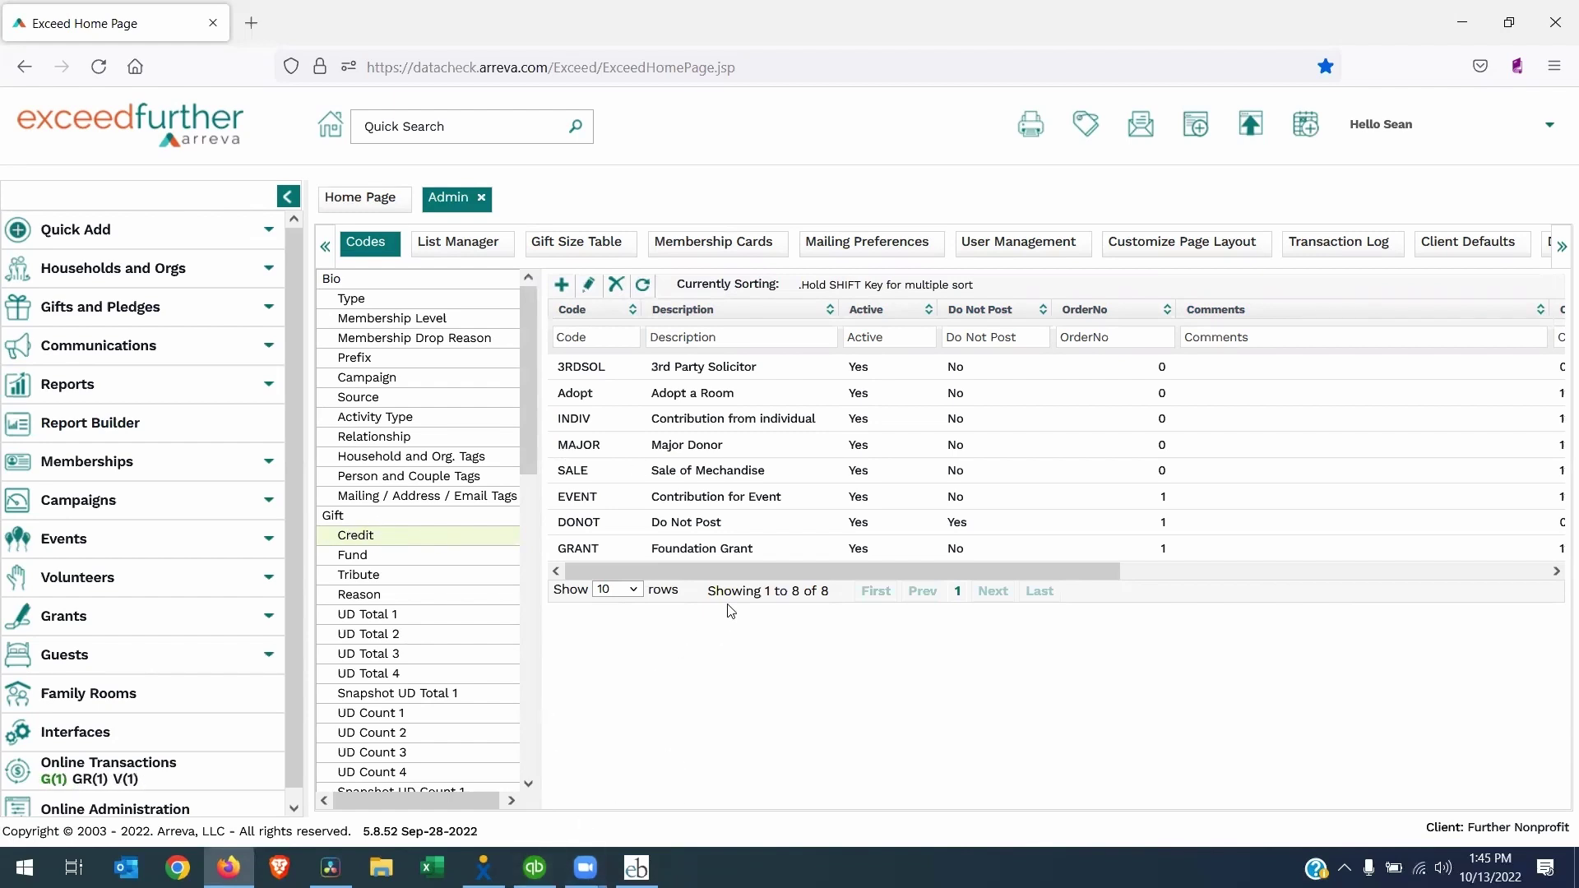
left_click(362, 557)
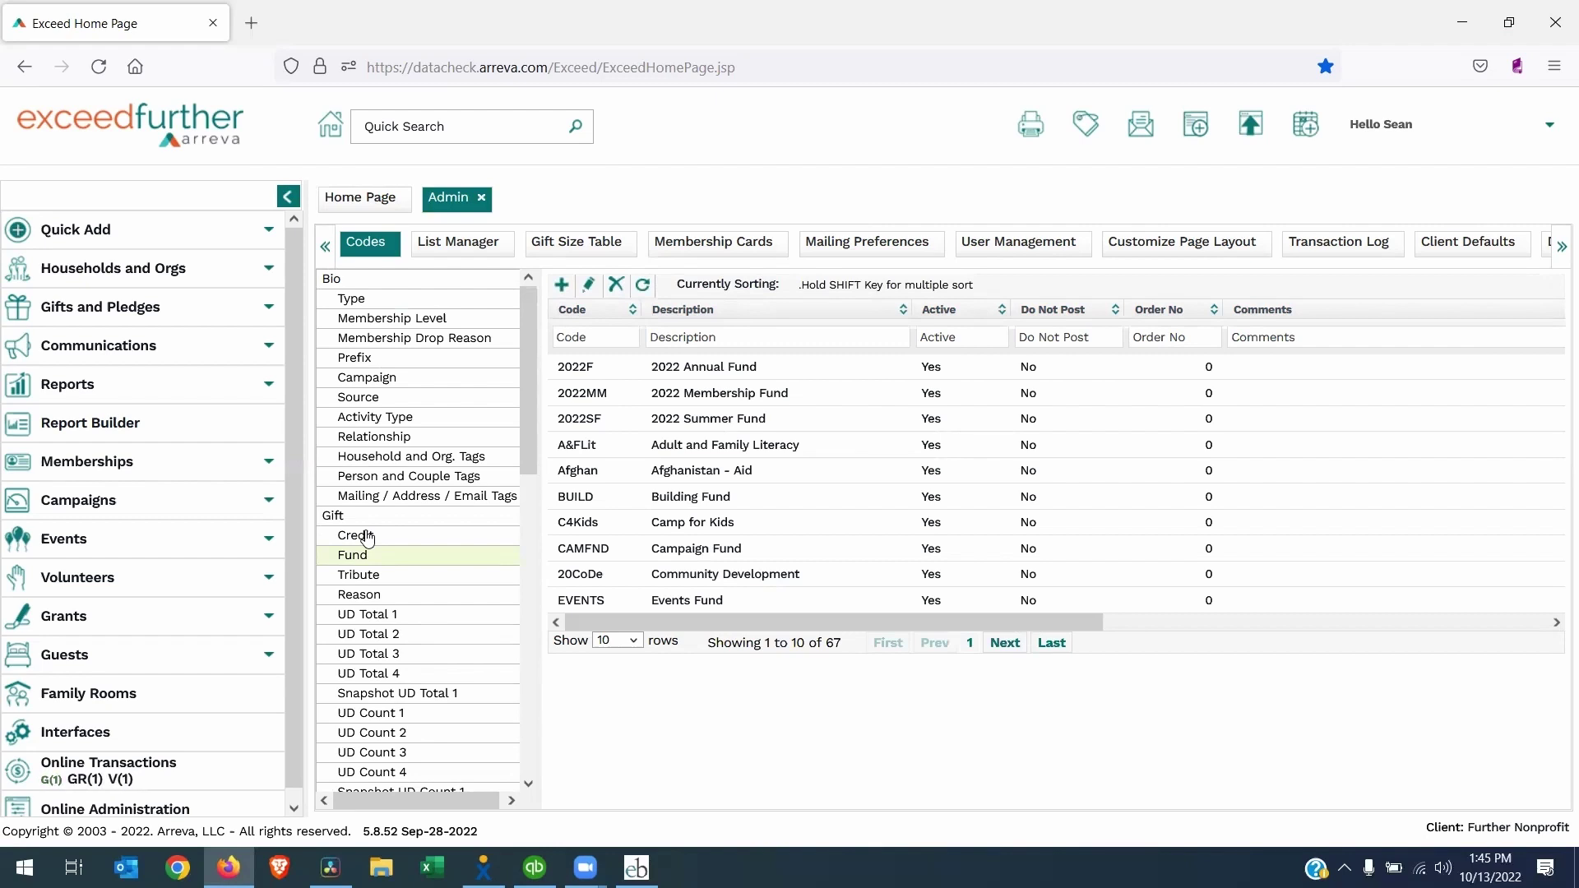
Add Gifts batch 10/13/22-C dated 10/13/2022, expected amount 100.00, set as current
left_click(148, 310)
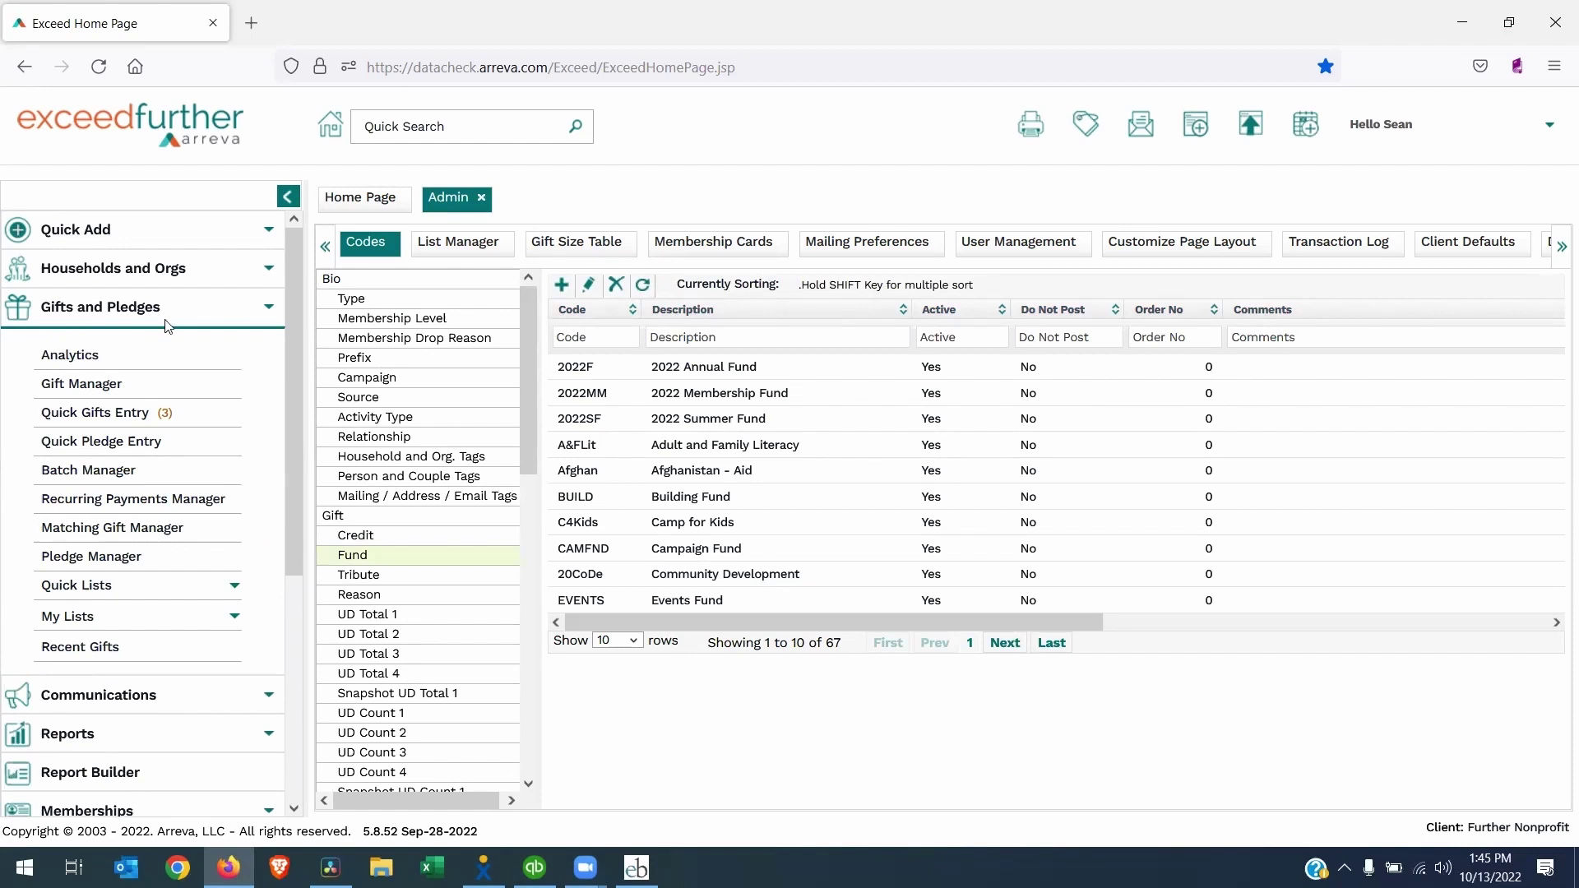
left_click(98, 470)
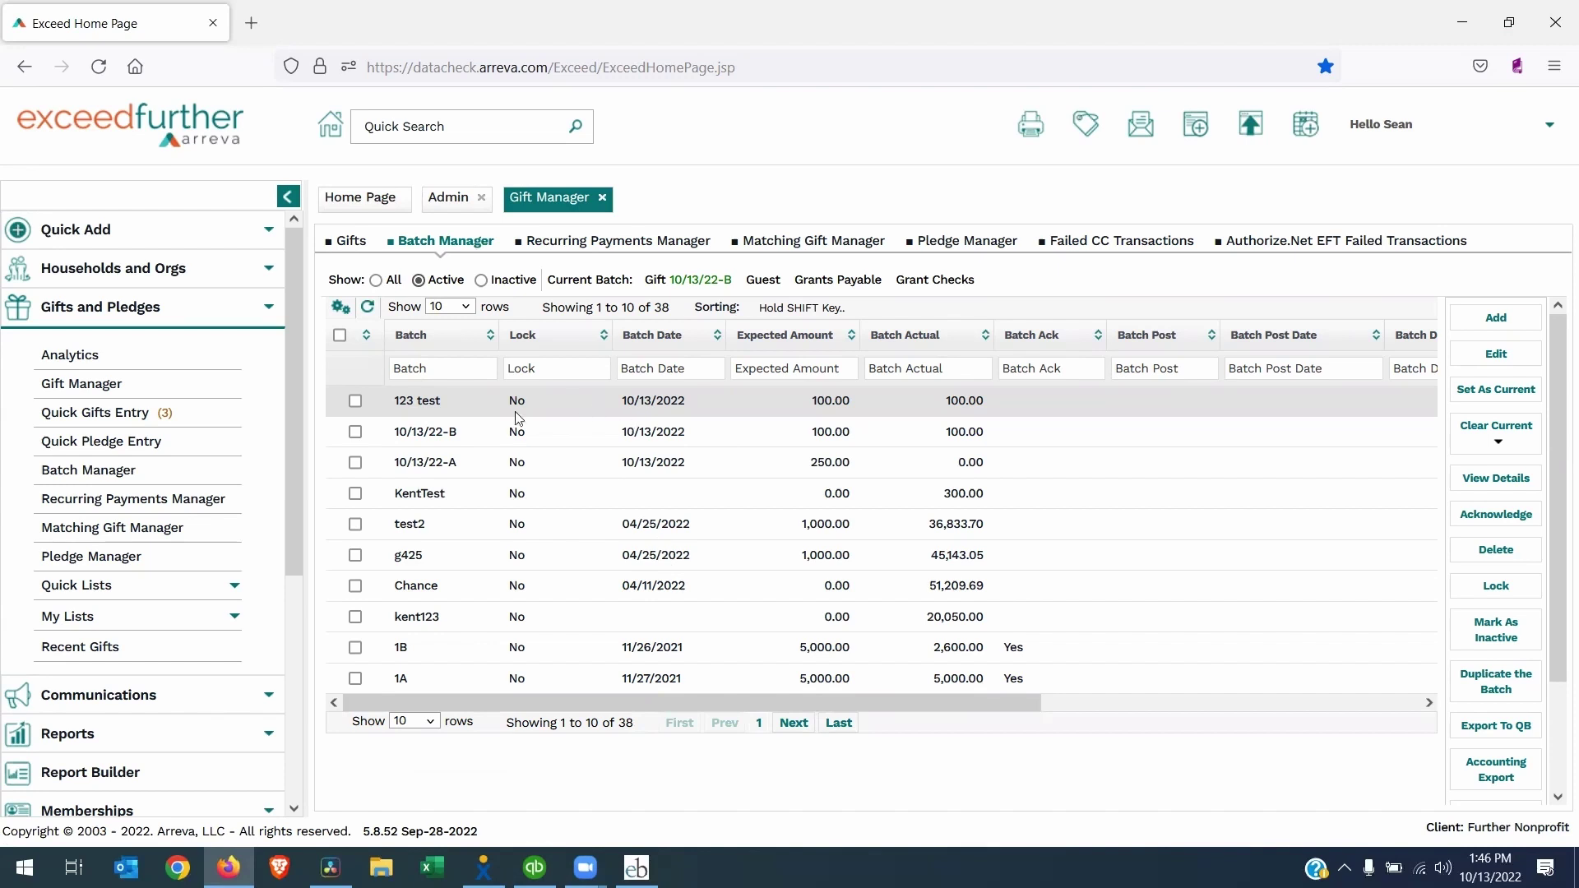
left_click(1488, 323)
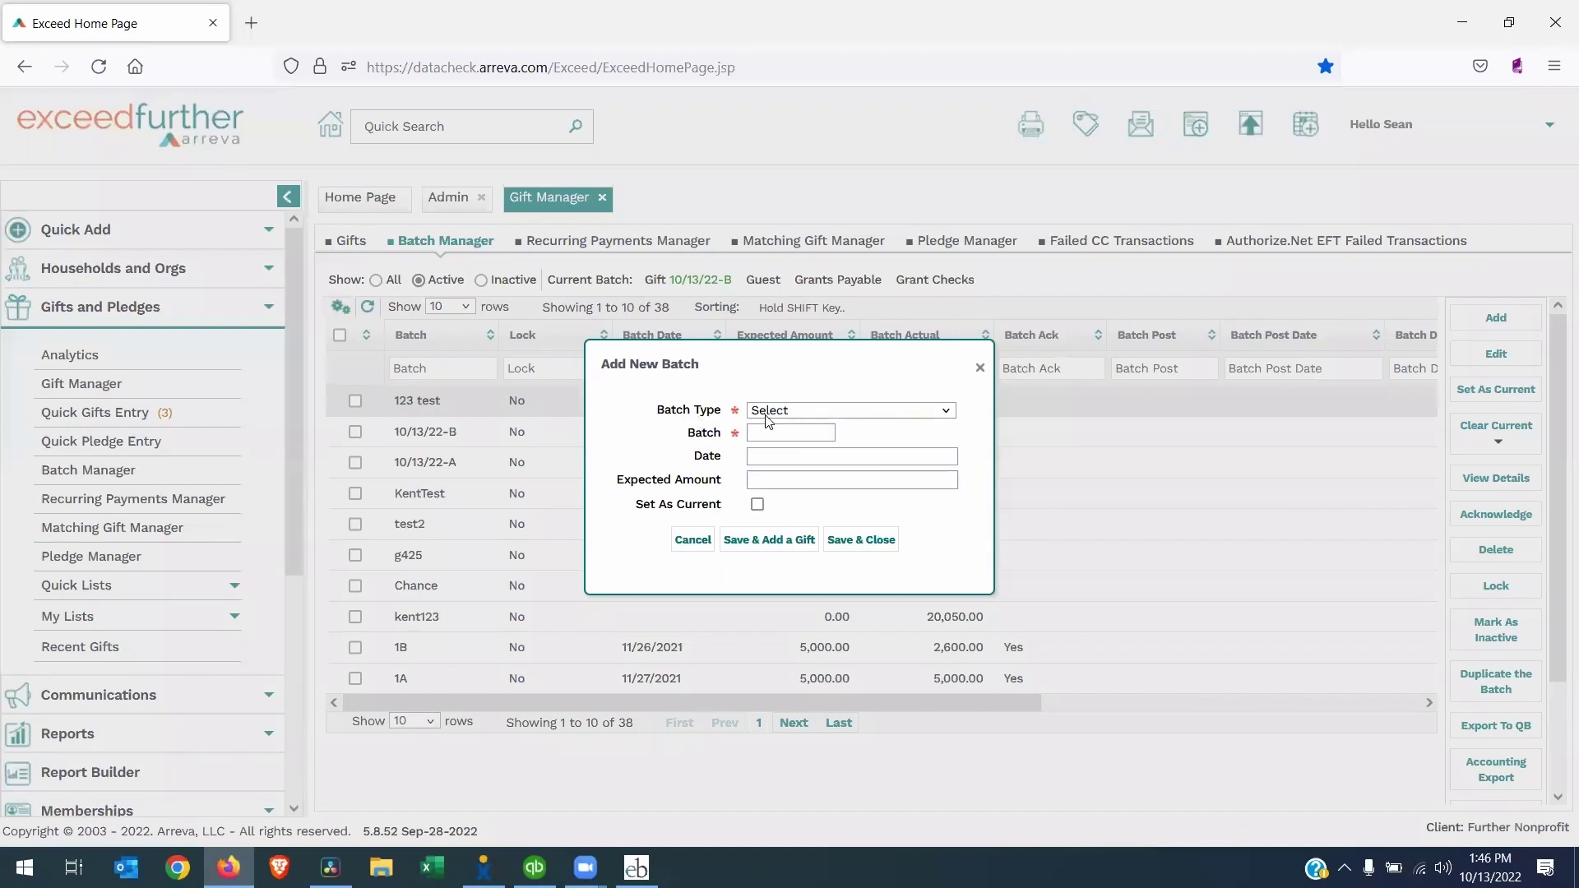
left_click(766, 411)
left_click(773, 452)
type("10/13/22-C")
key("Tab")
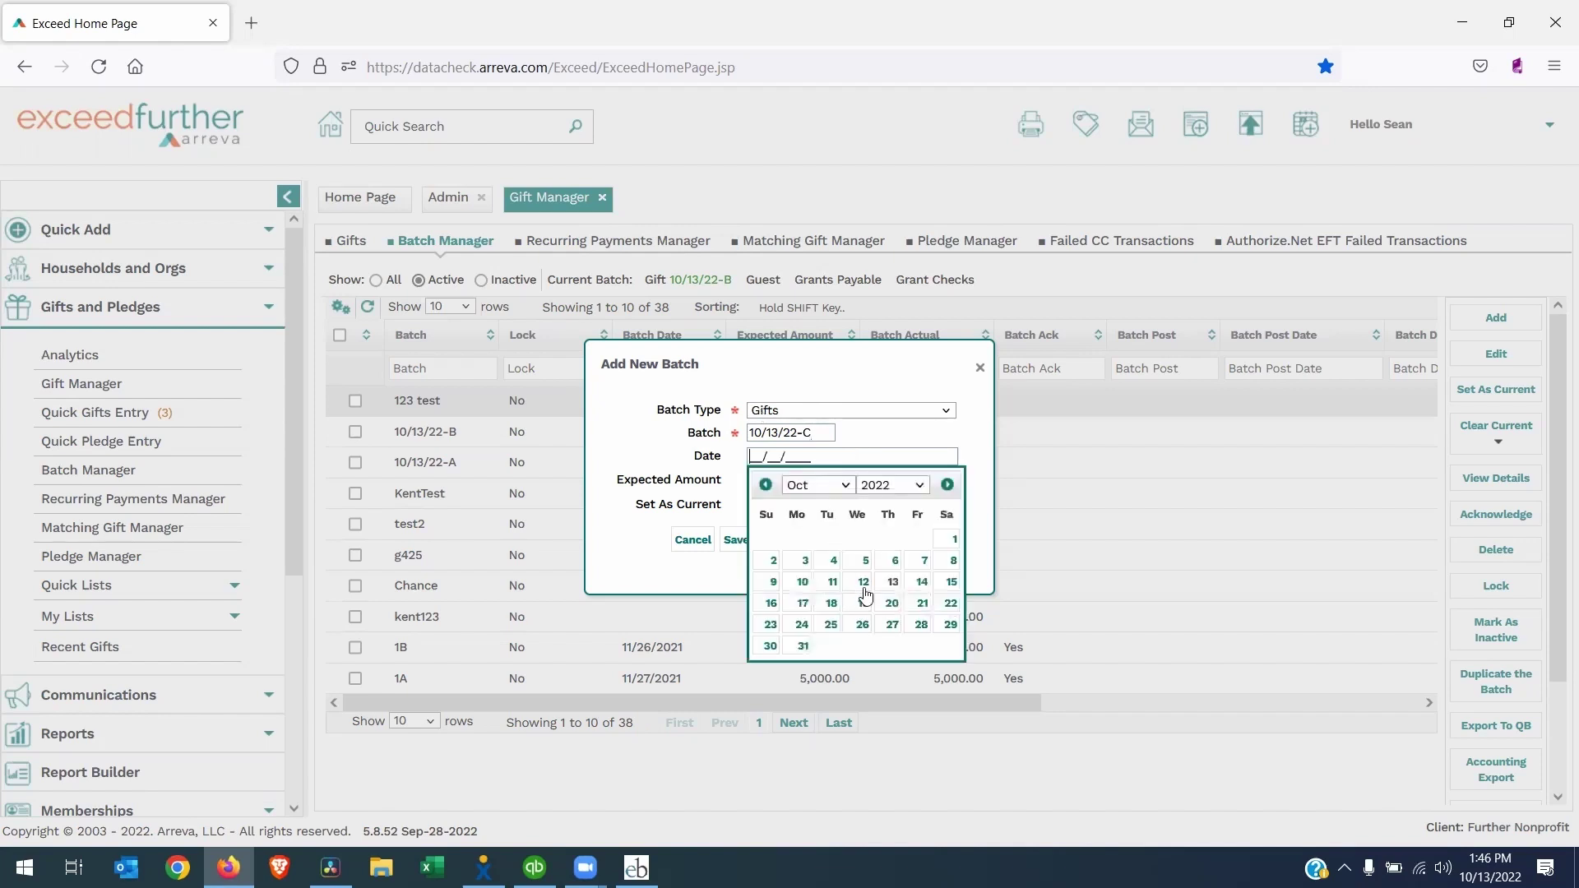
left_click(893, 584)
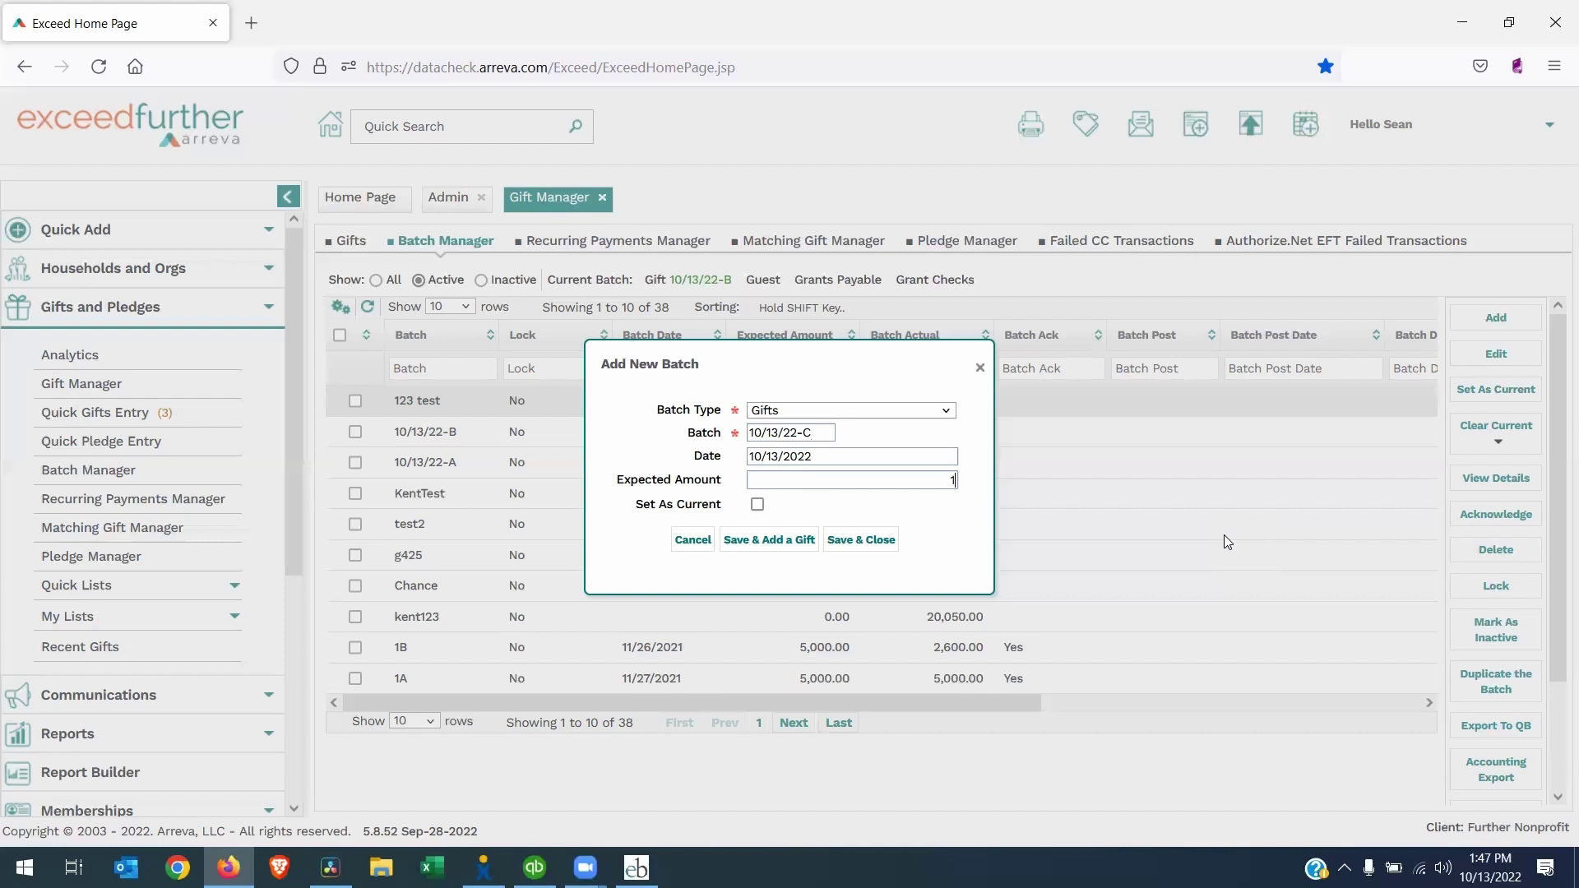
type("00")
left_click(757, 504)
Save the batch and choose the donor's household record for a new gift
left_click(752, 541)
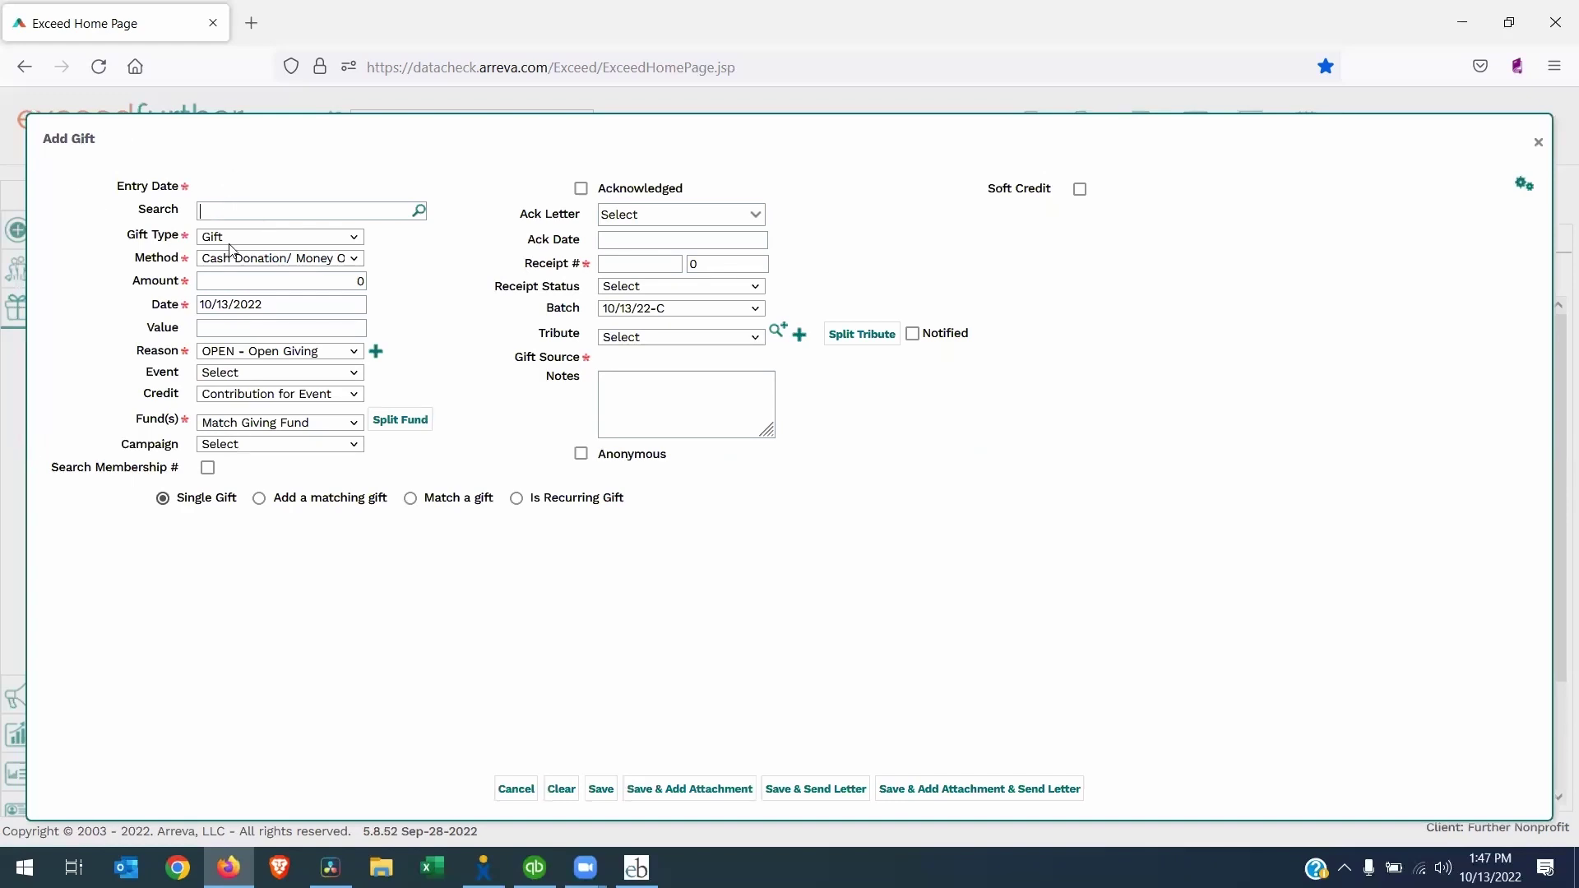
key("Return")
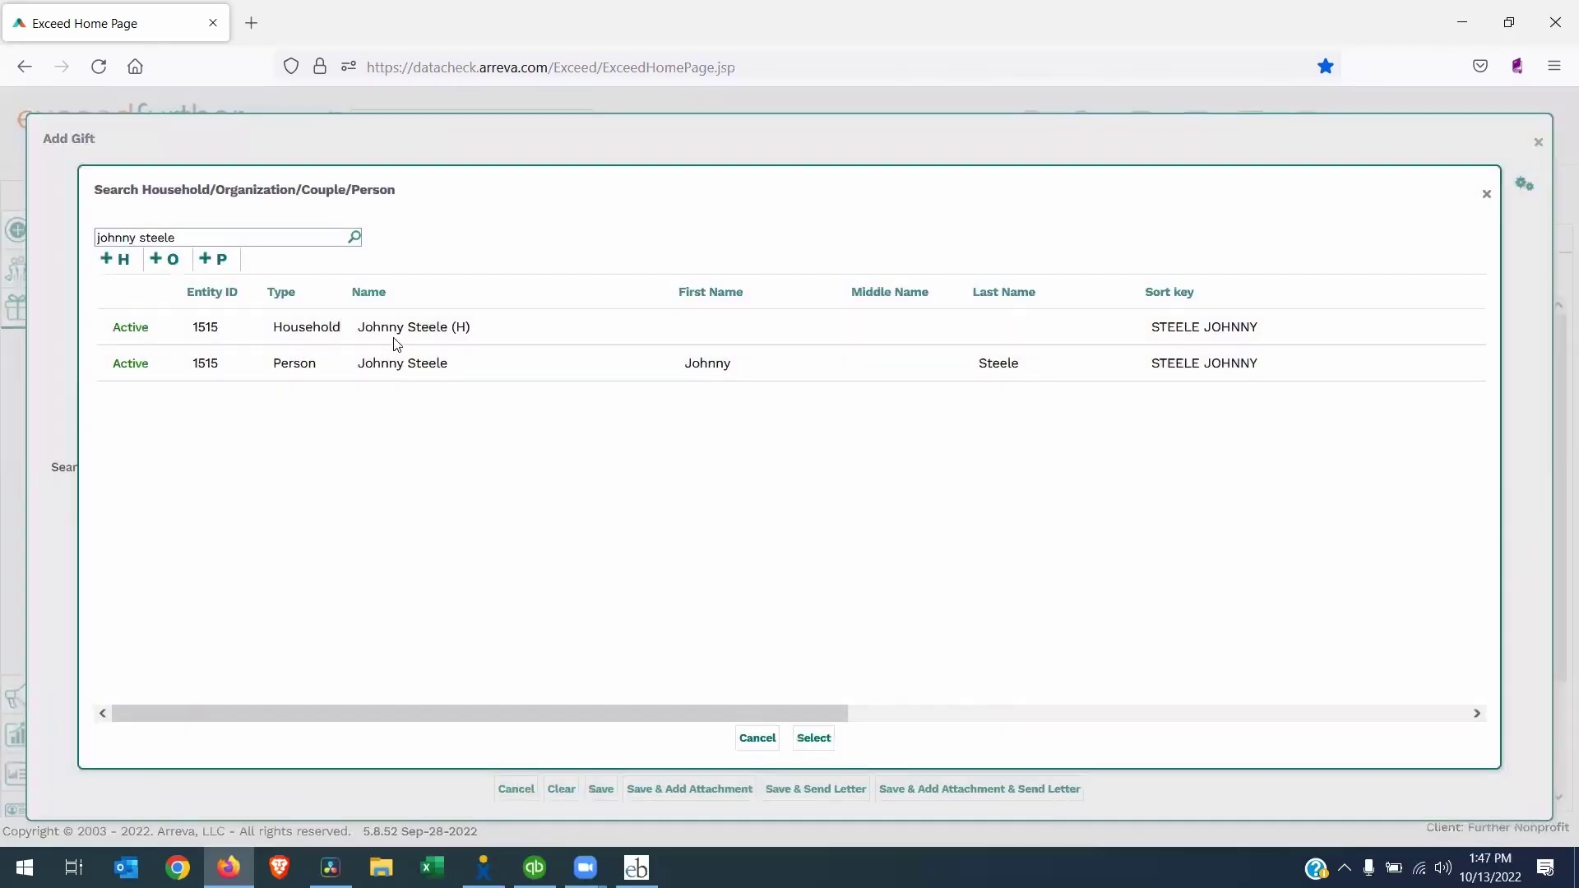
left_click(391, 327)
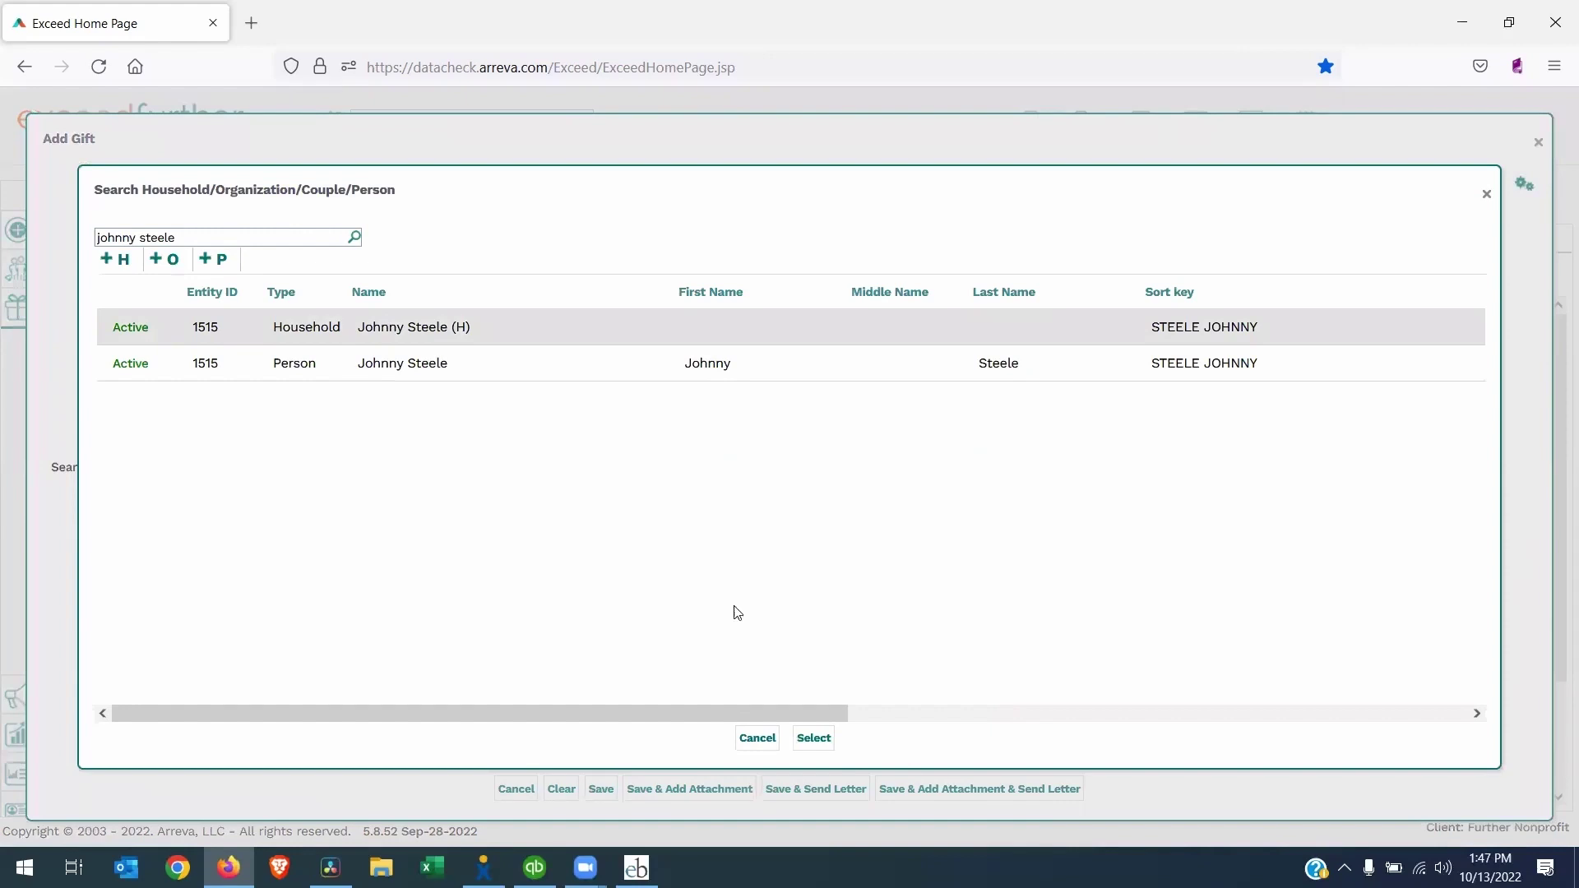
left_click(814, 739)
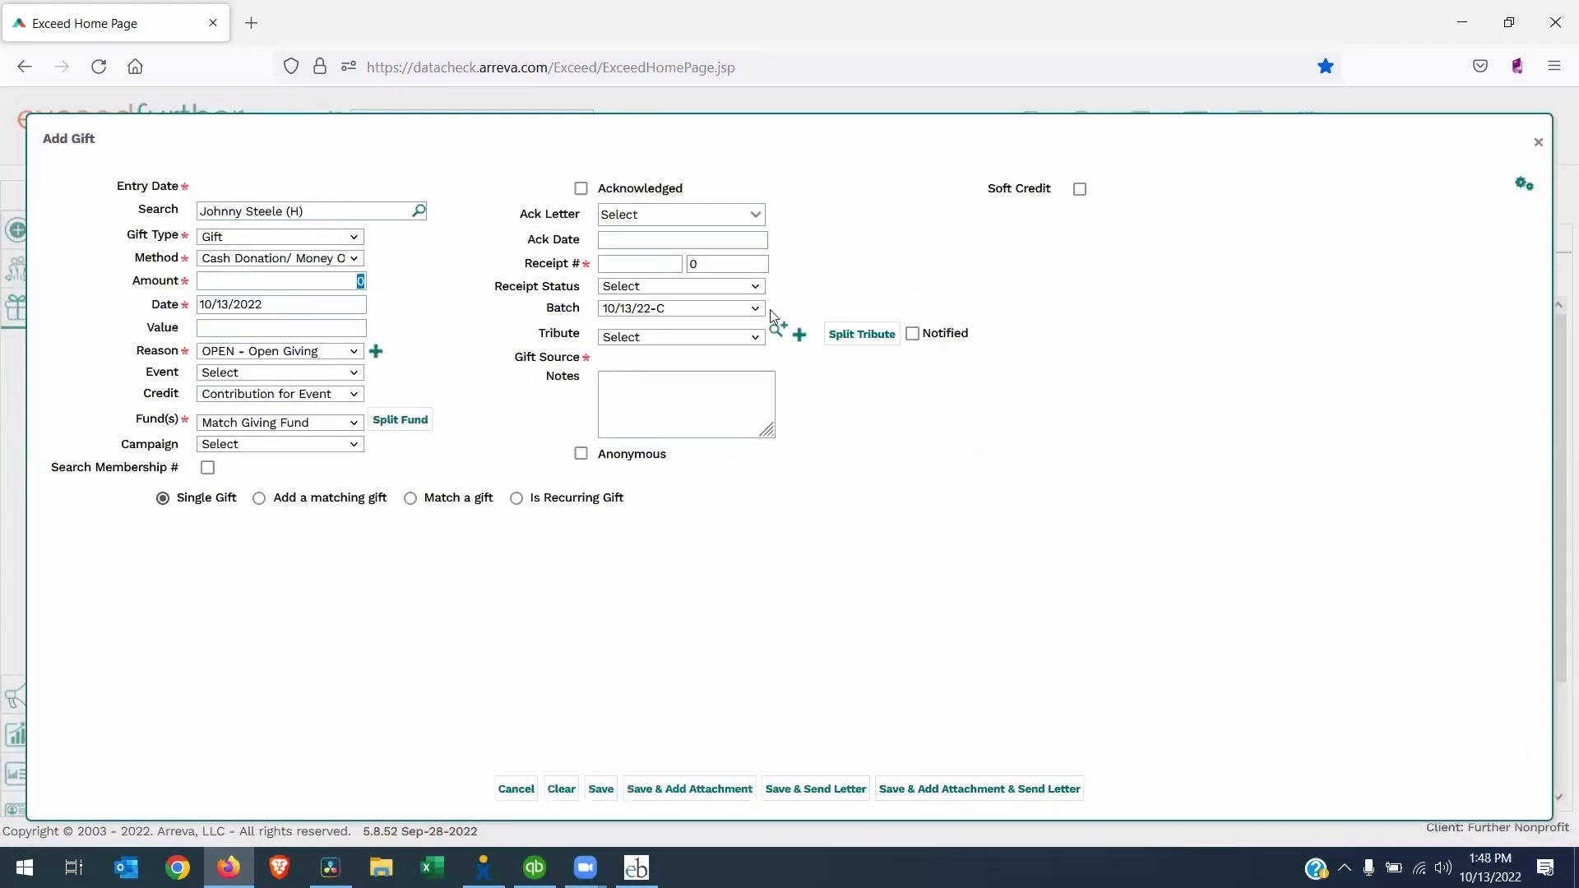
Save a 100 gift credited as Contribution from individual to the Building Fund
type("100")
left_click(206, 395)
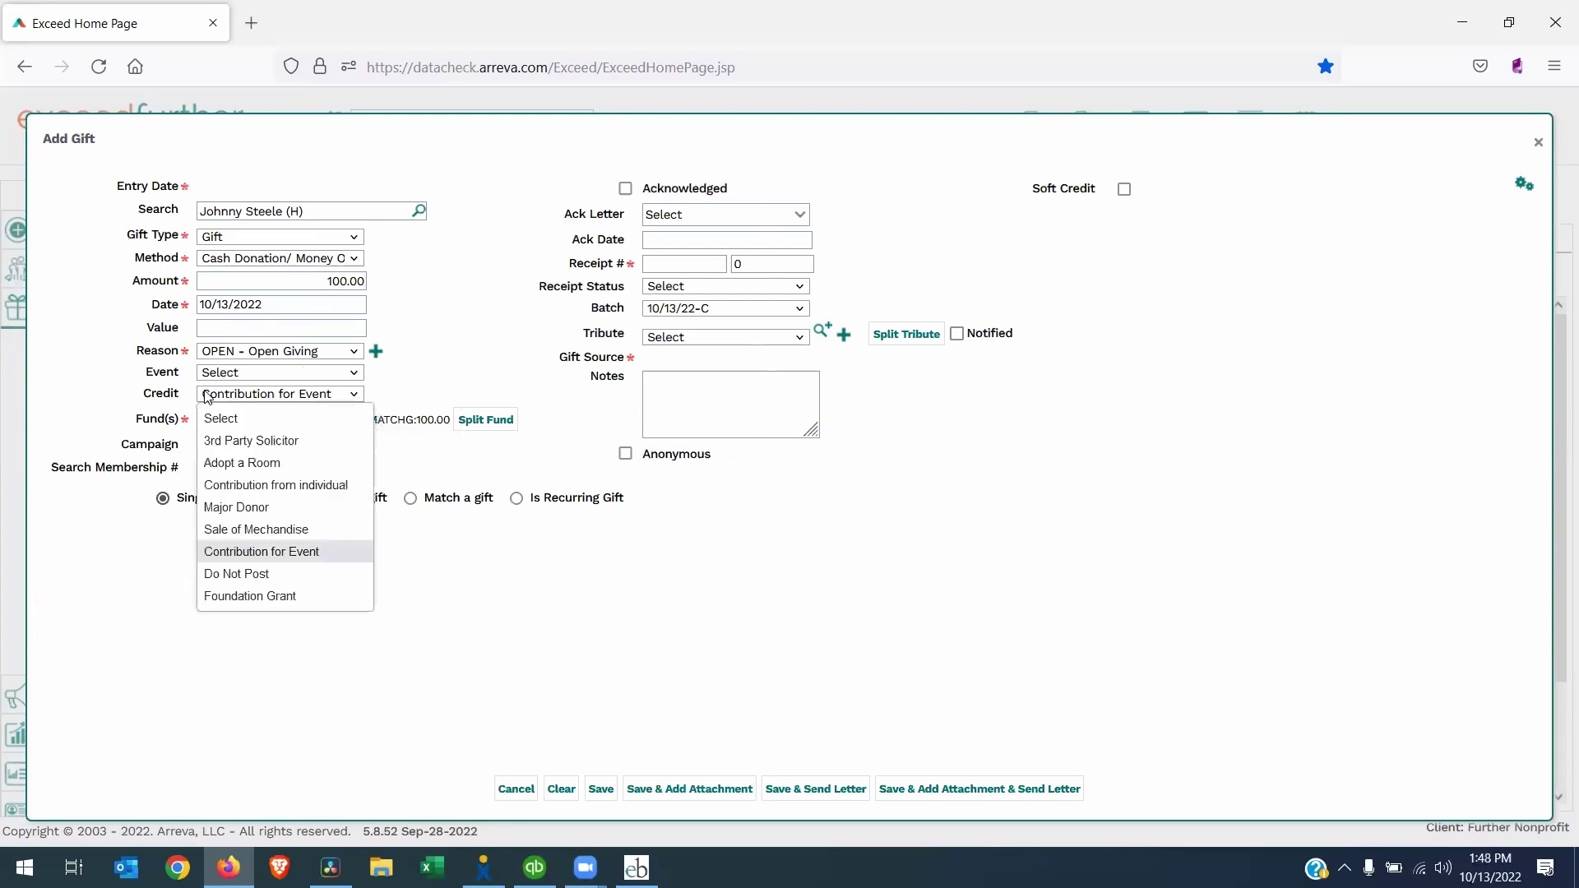
left_click(242, 485)
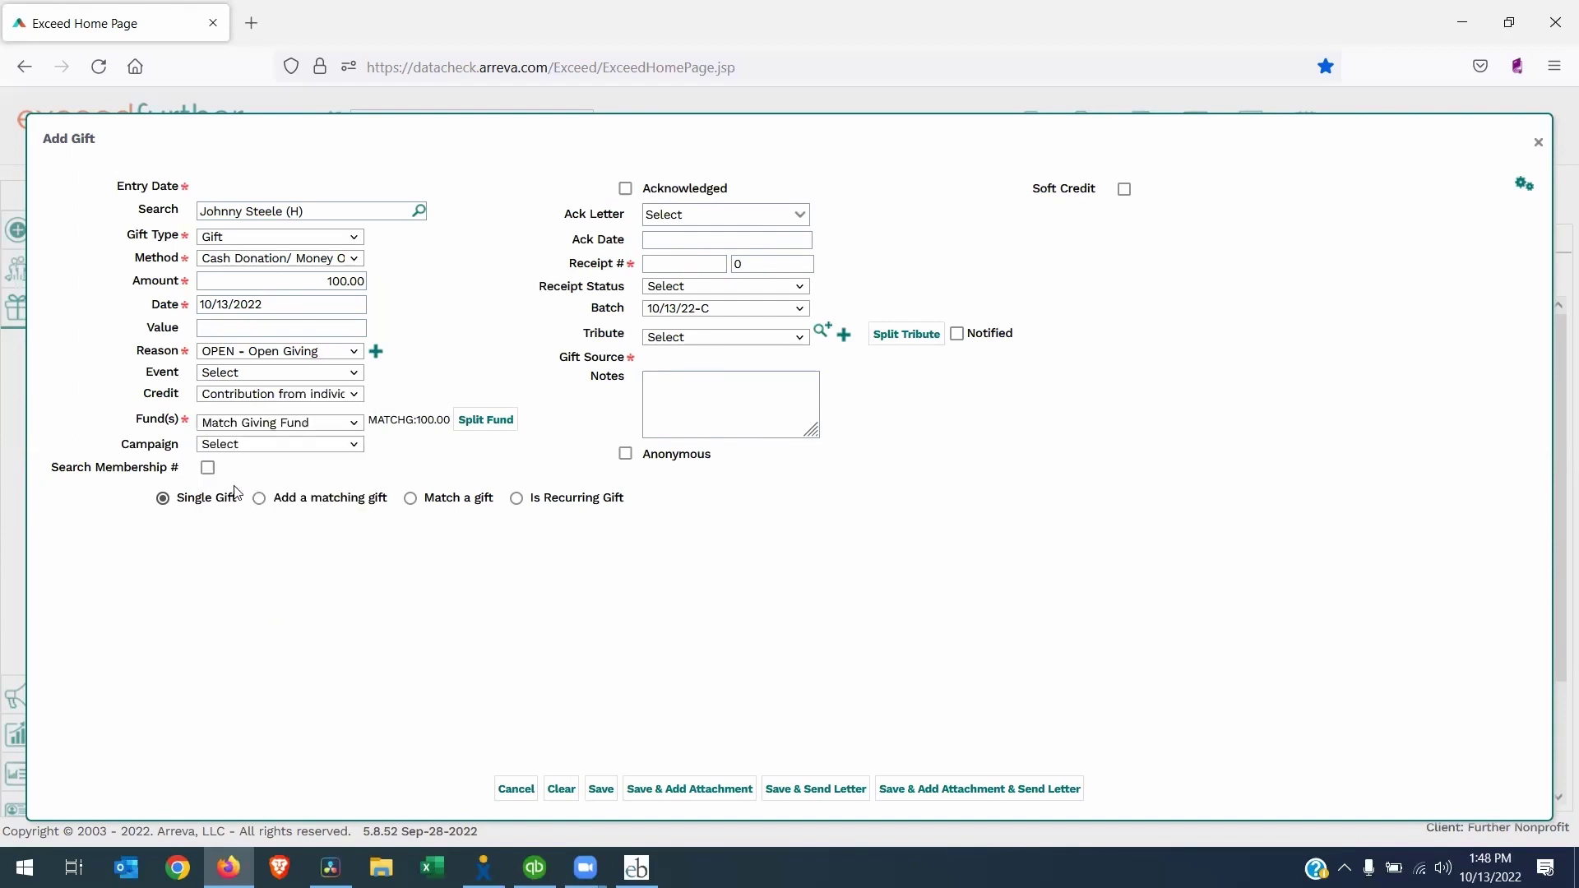
left_click(233, 424)
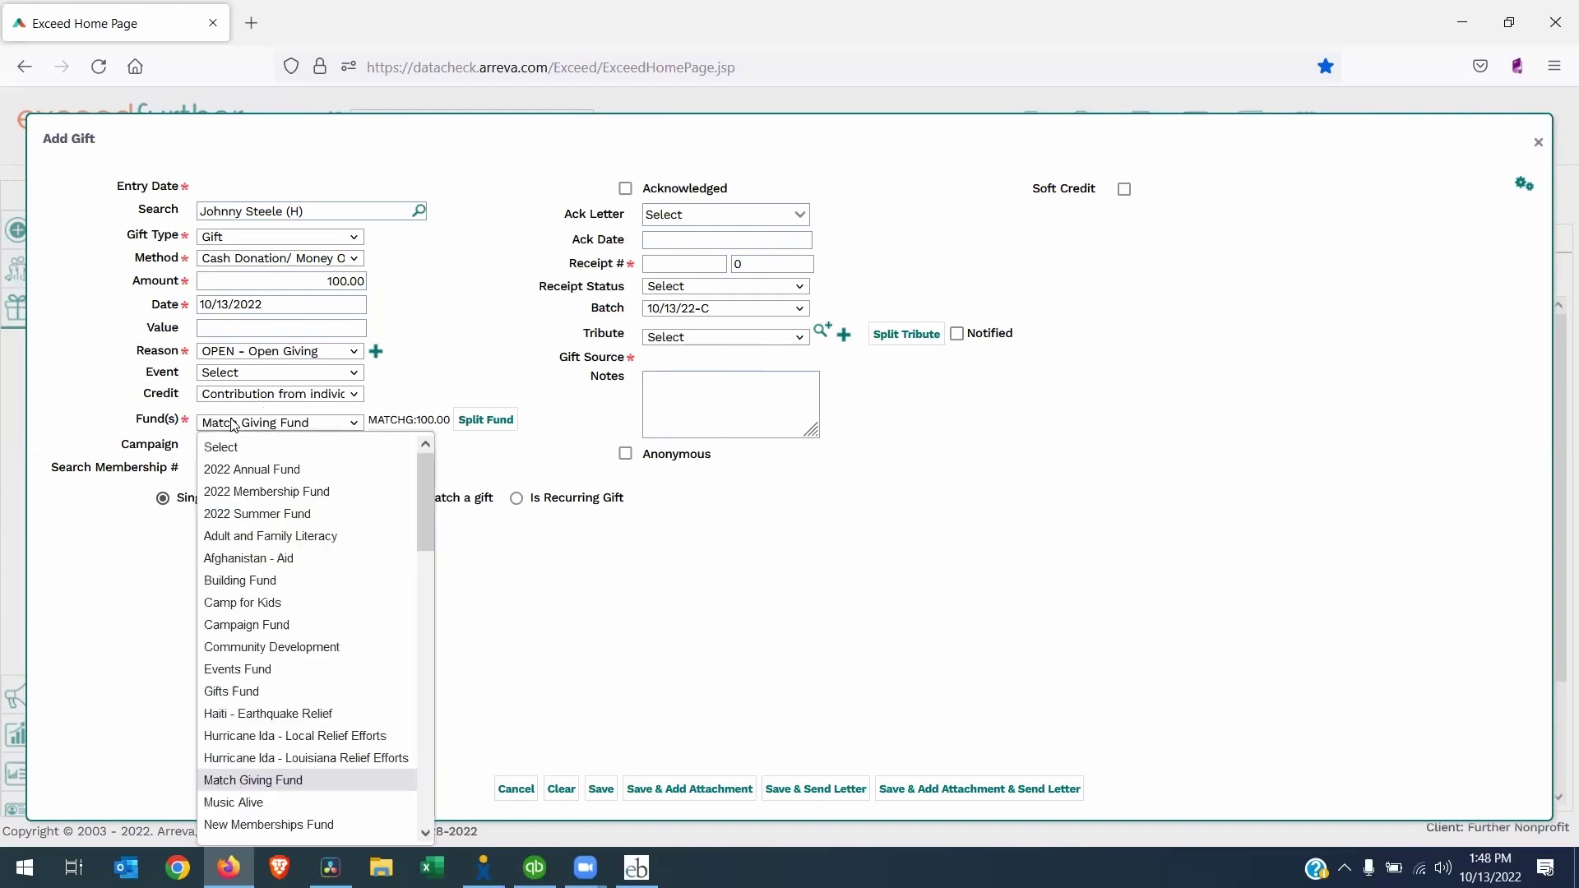
left_click(260, 584)
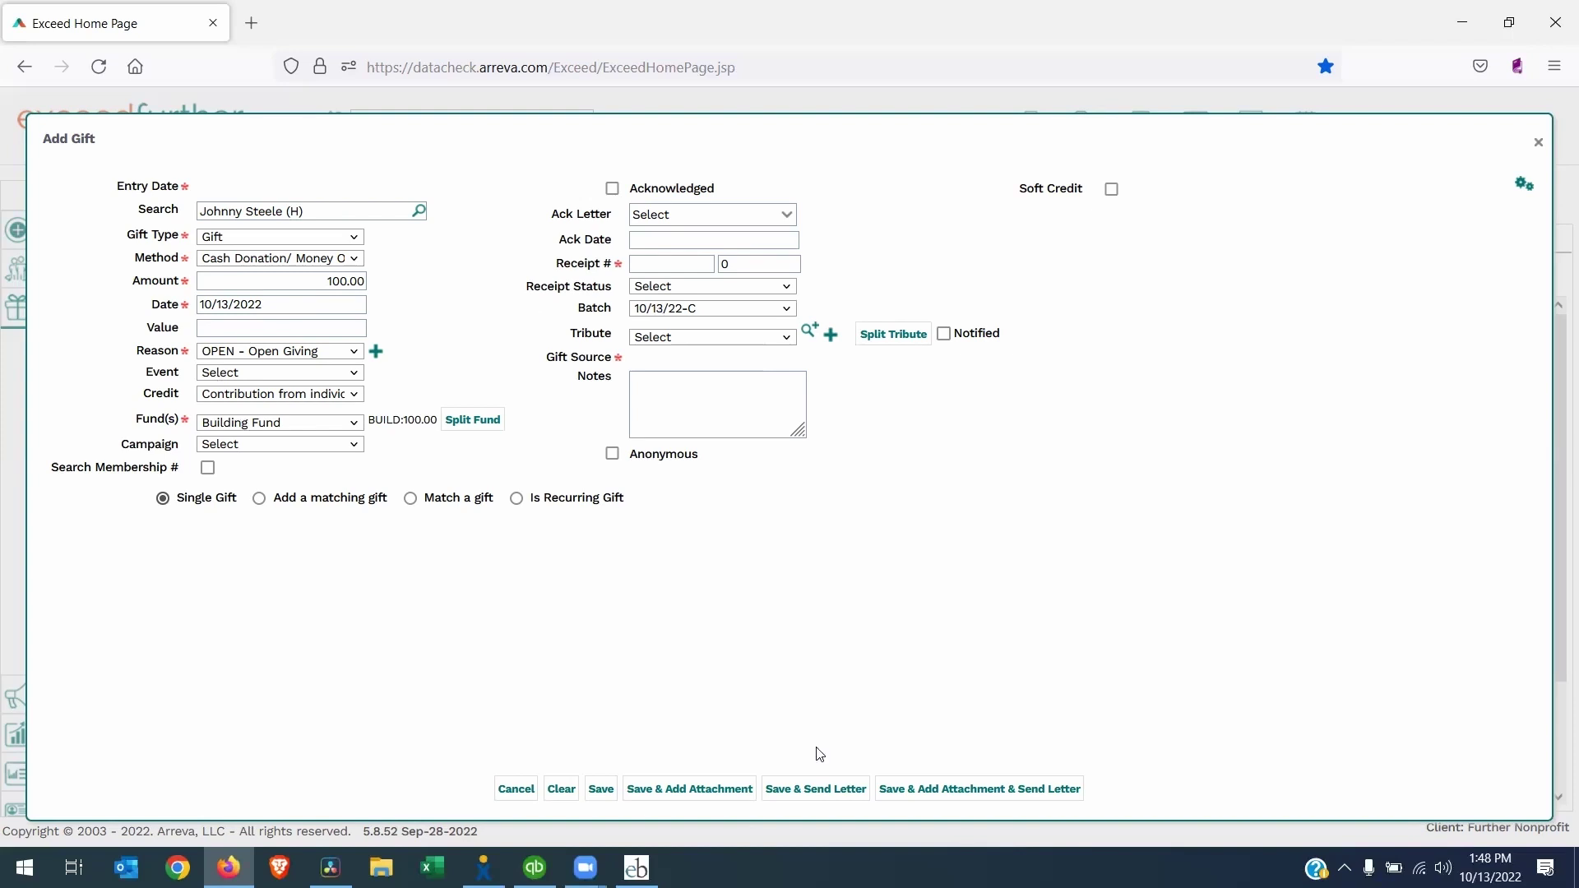
left_click(601, 790)
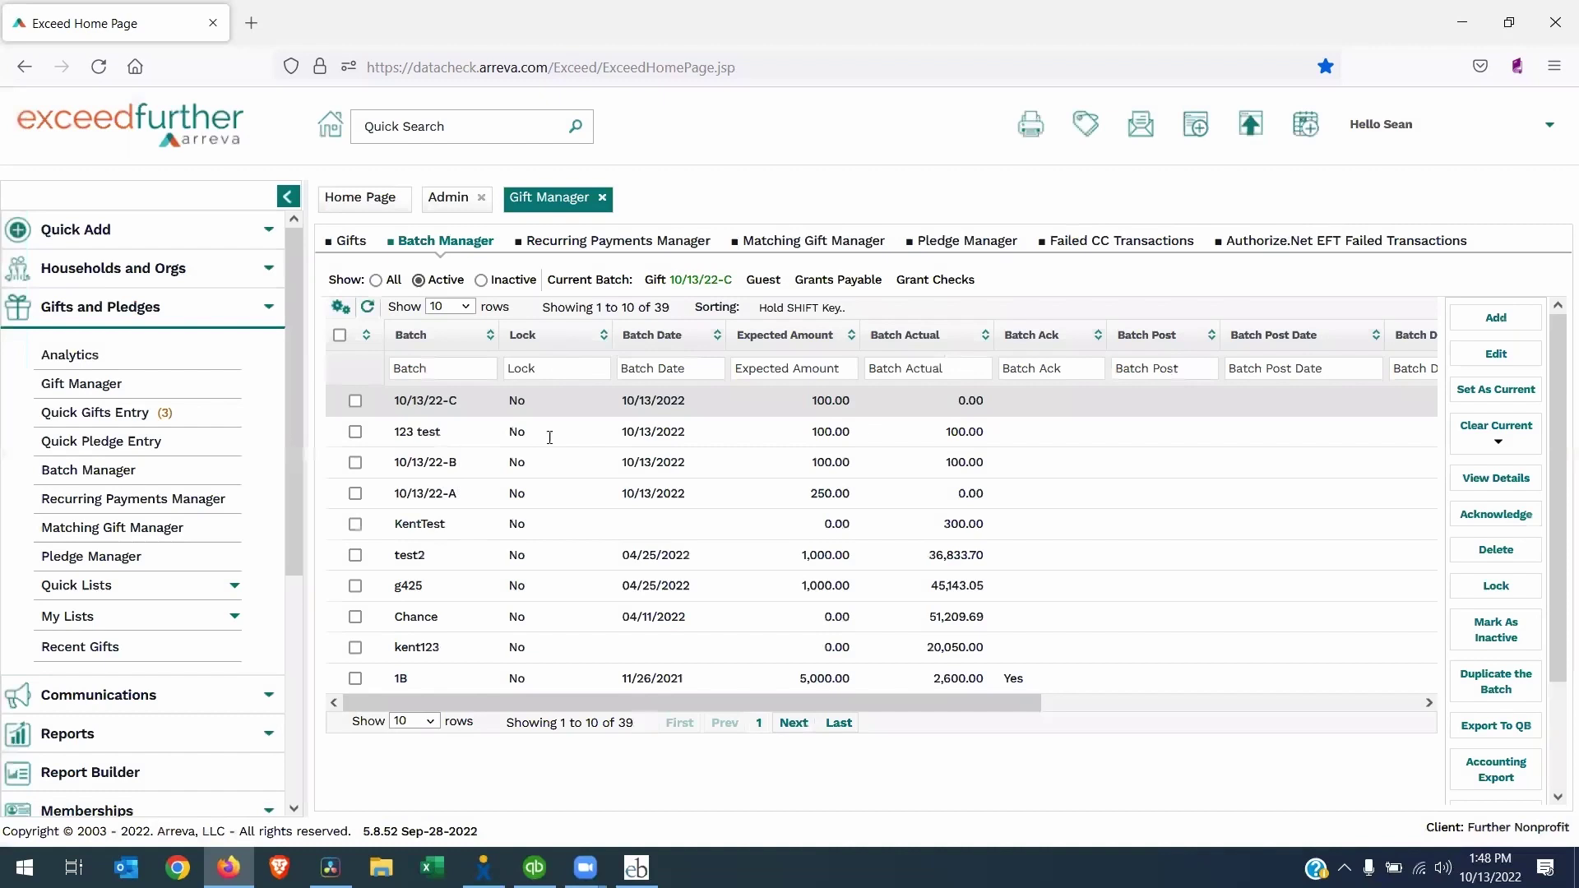
Export batch 10/13/22-C as ExceedBatchGifts_10_13_22-C.csv, then minimise Firefox to the desktop
left_click(972, 403)
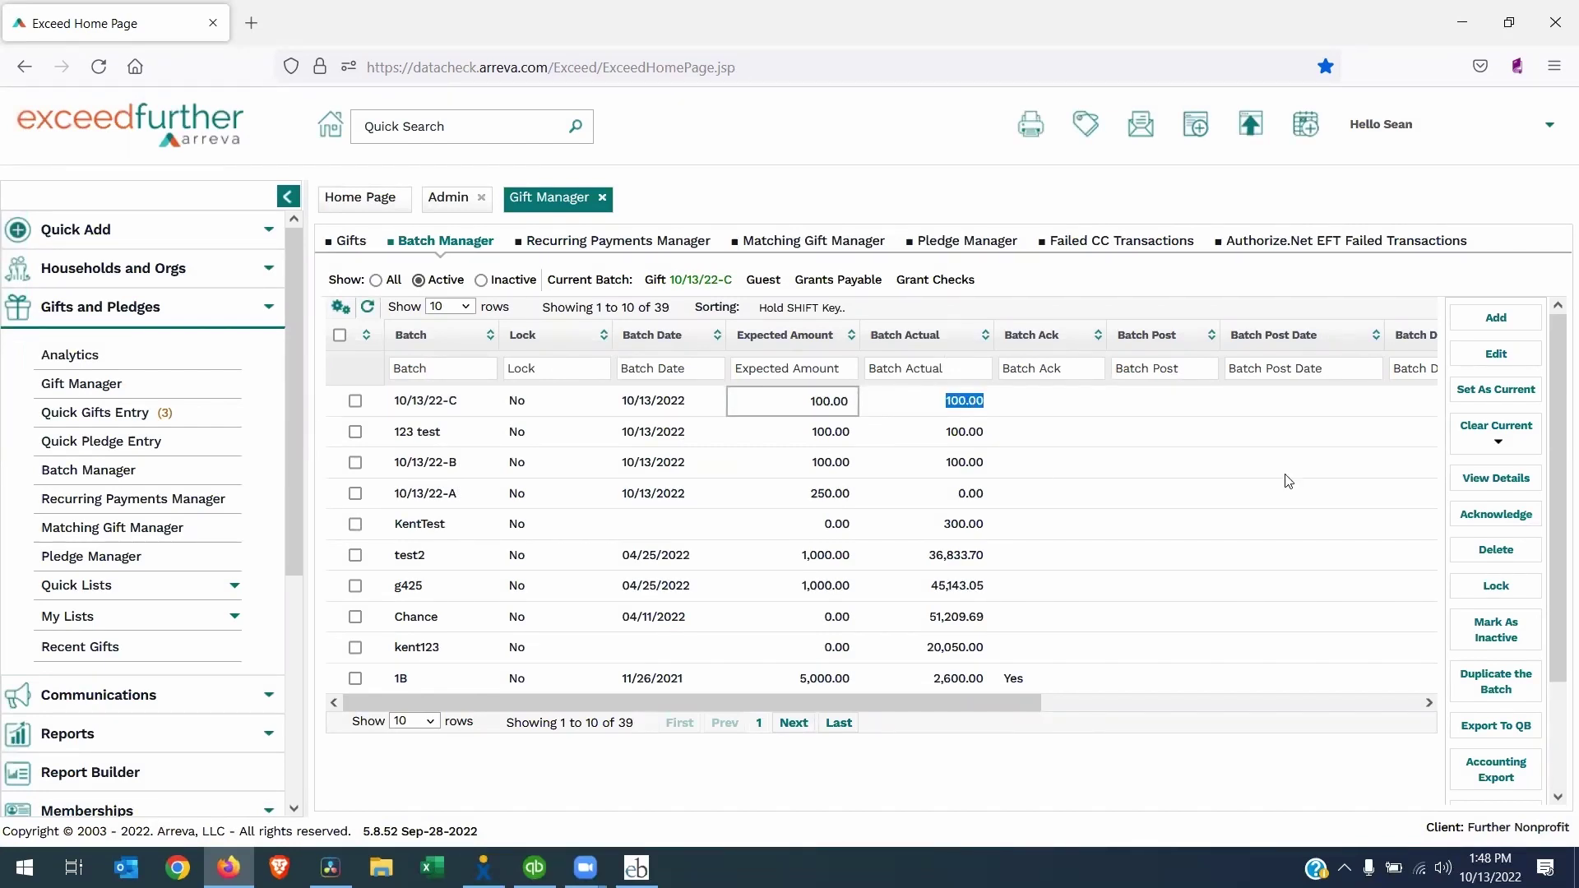
left_click(592, 413)
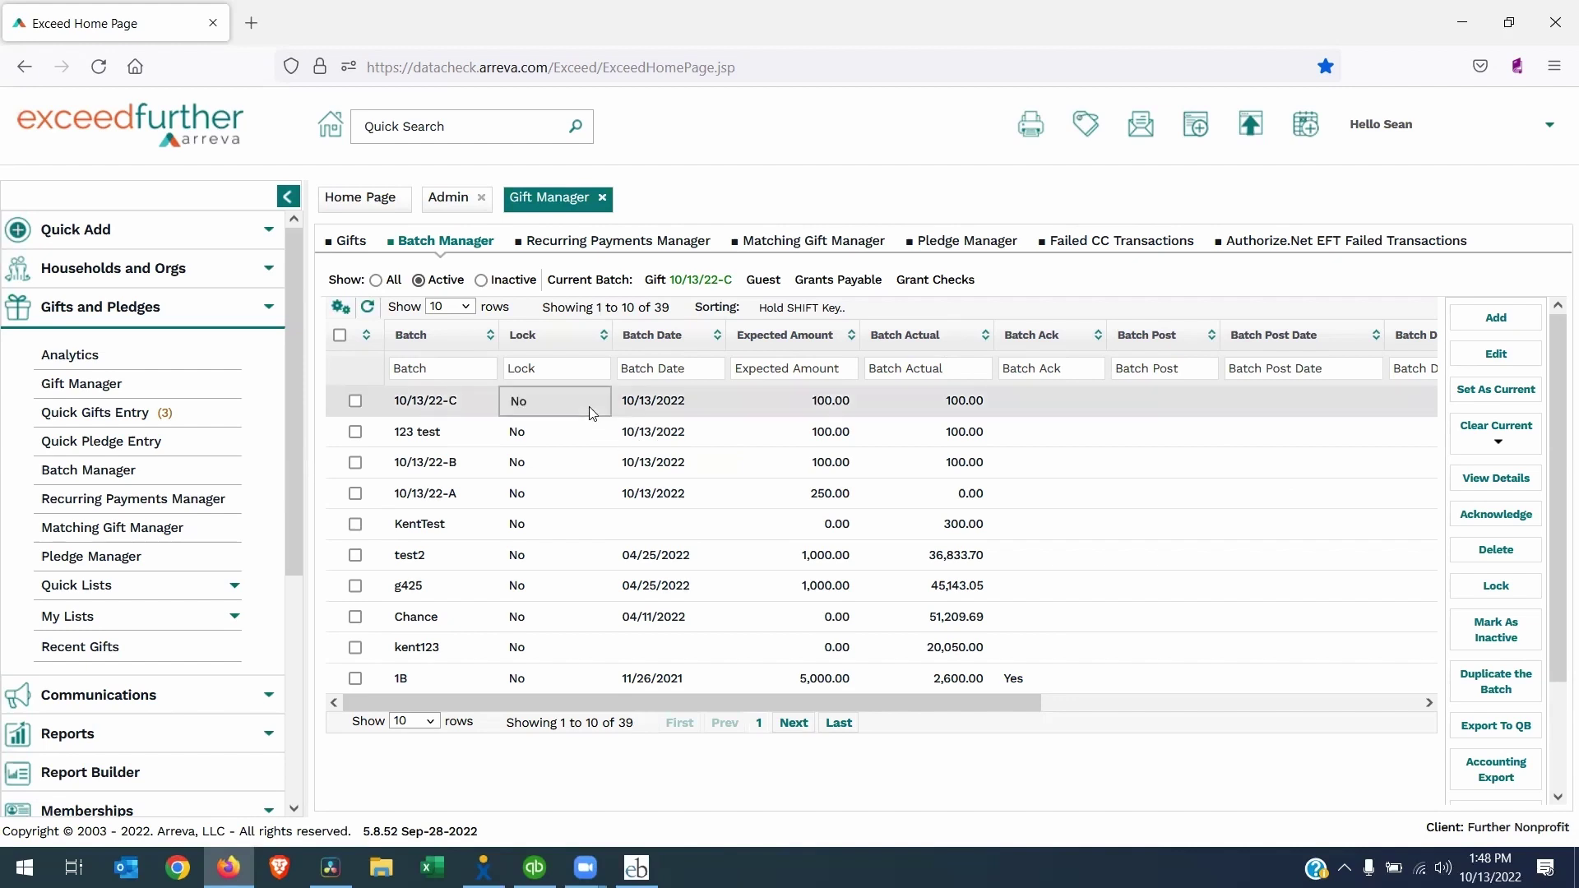
left_click(1495, 727)
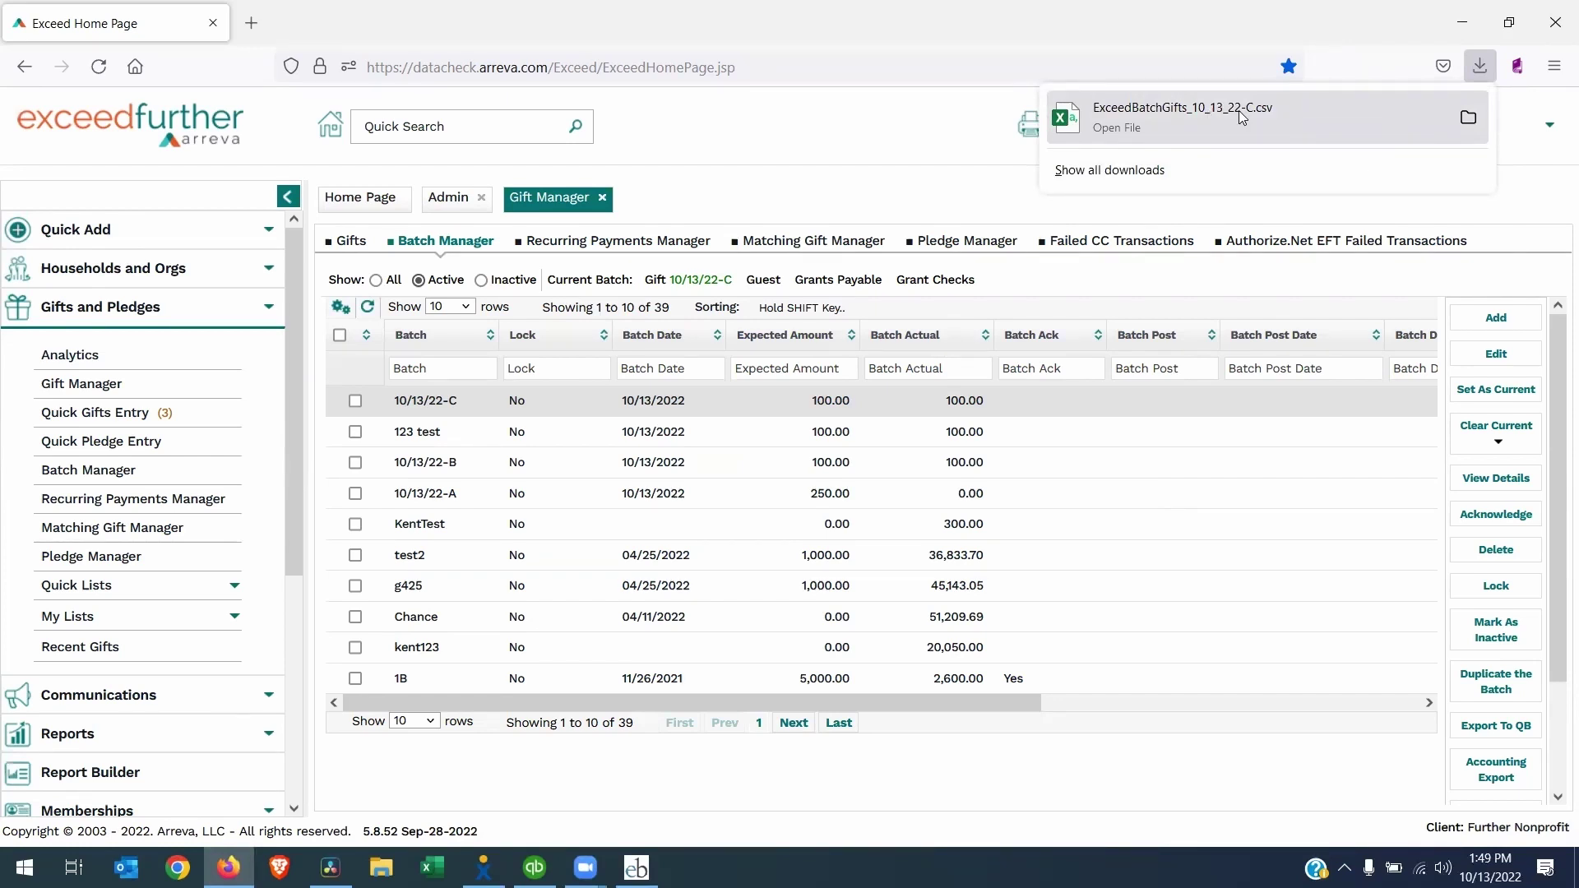
key("super+d")
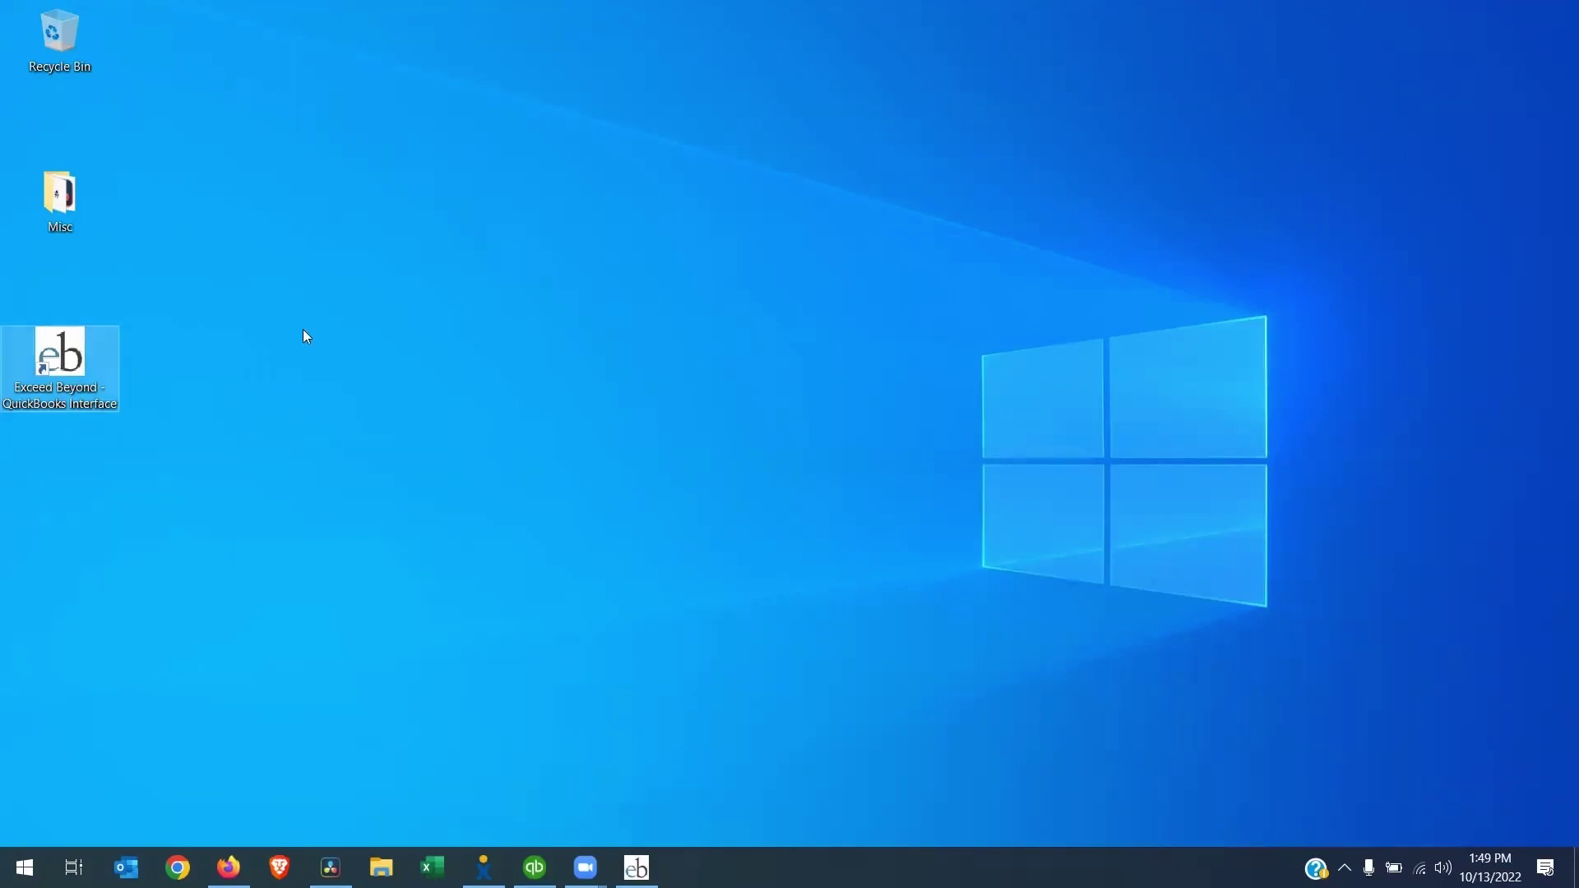
Restore the Exceed Beyond interface on Posting Maintenance with Gifts chosen
left_click(634, 866)
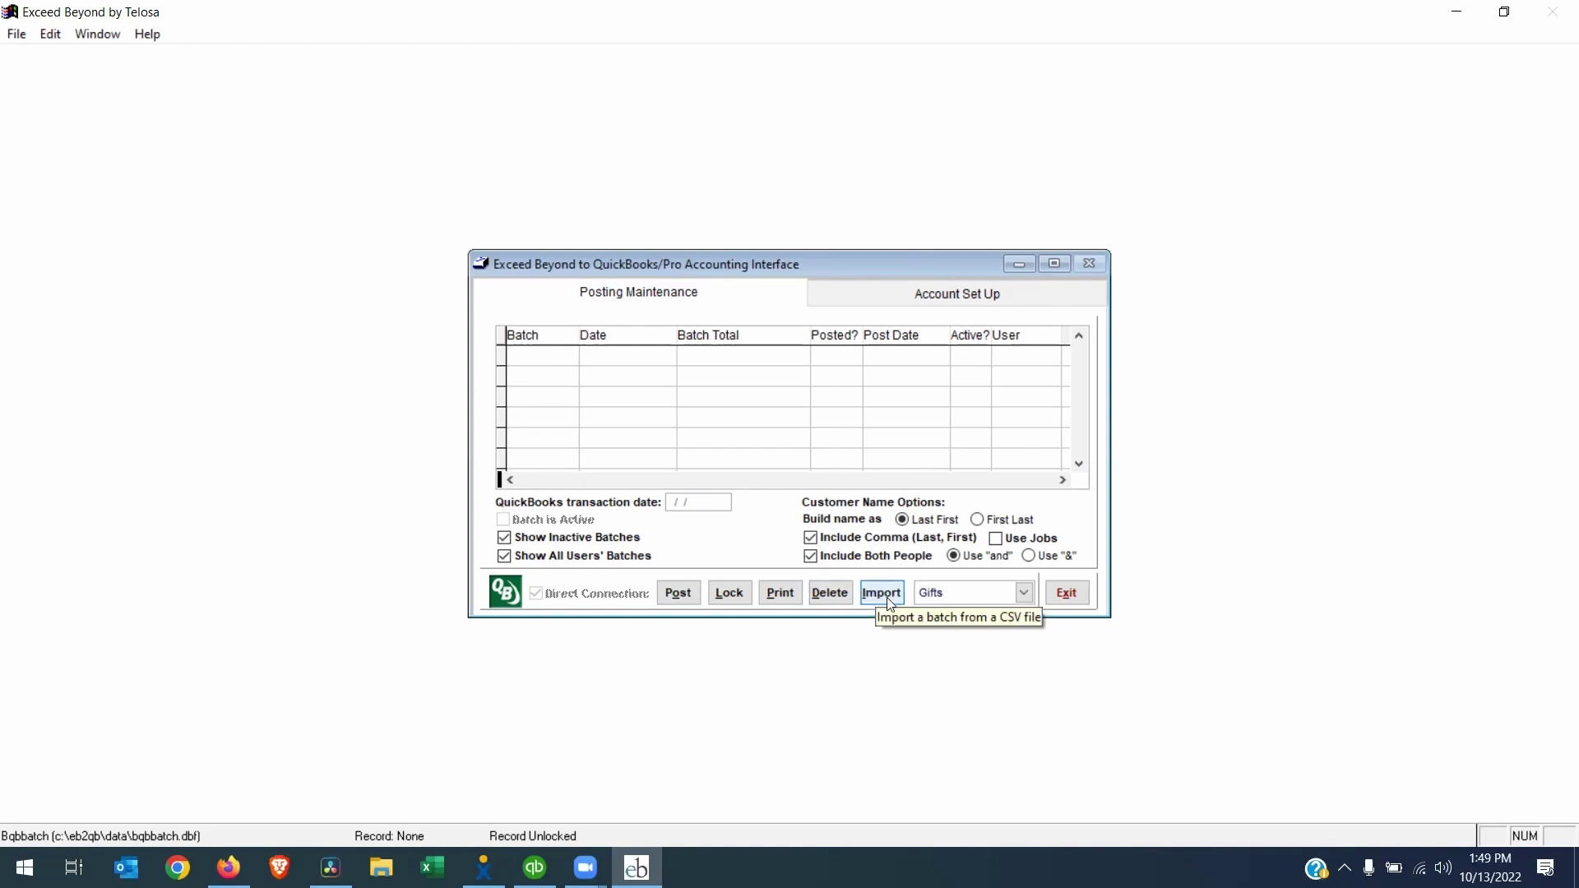
left_click(889, 598)
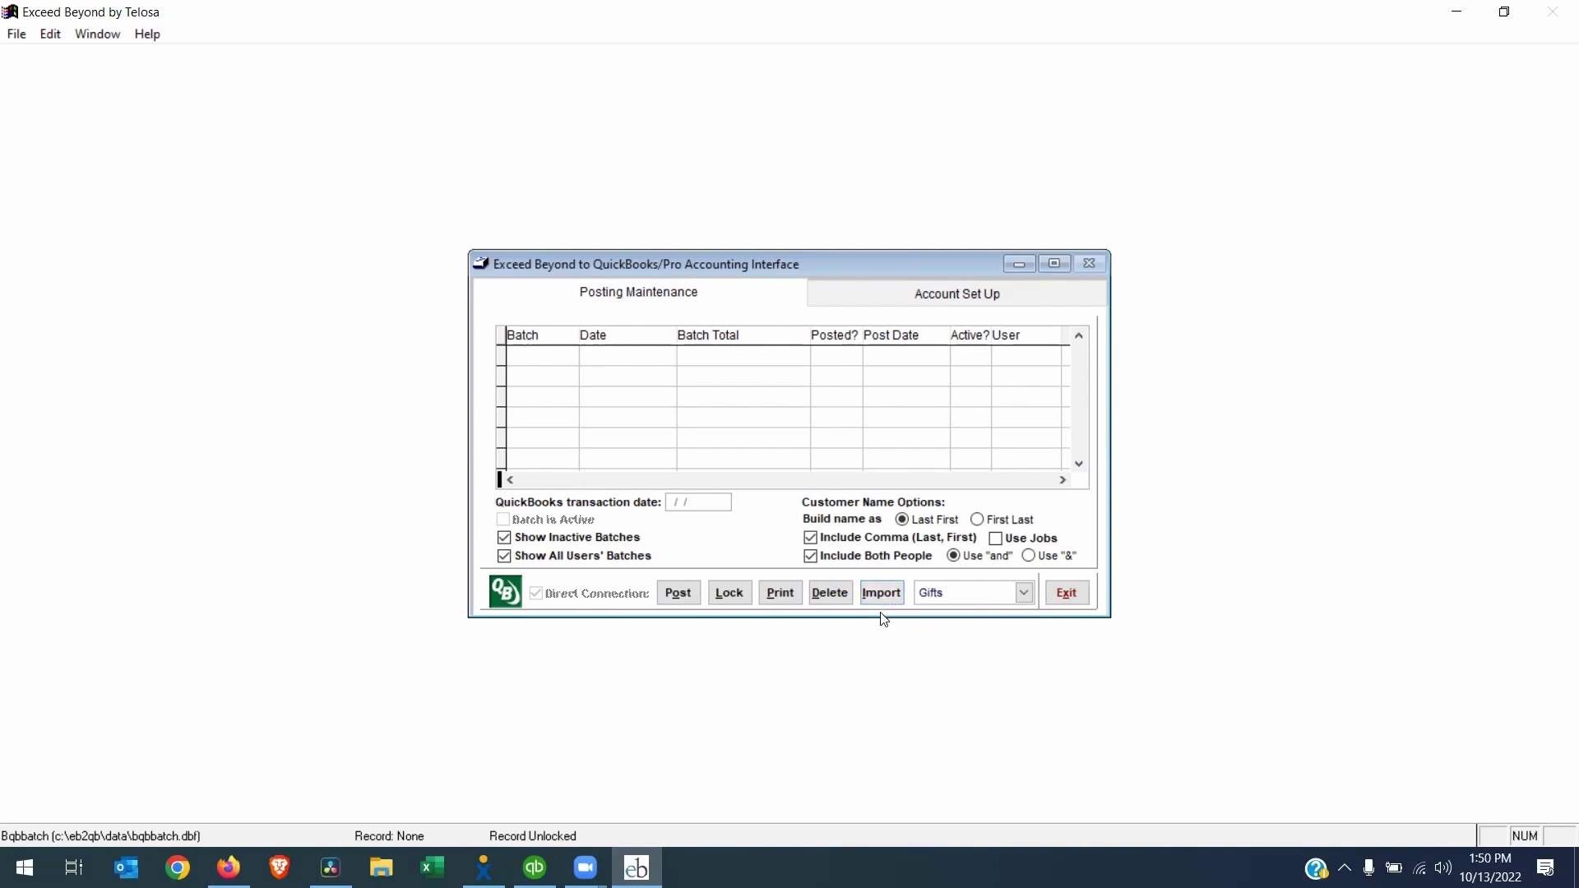
Import ExceedBatchGifts_10_13_22-C.csv from Downloads, confirming the 100.00 batch 10/13/22-C
left_click(883, 593)
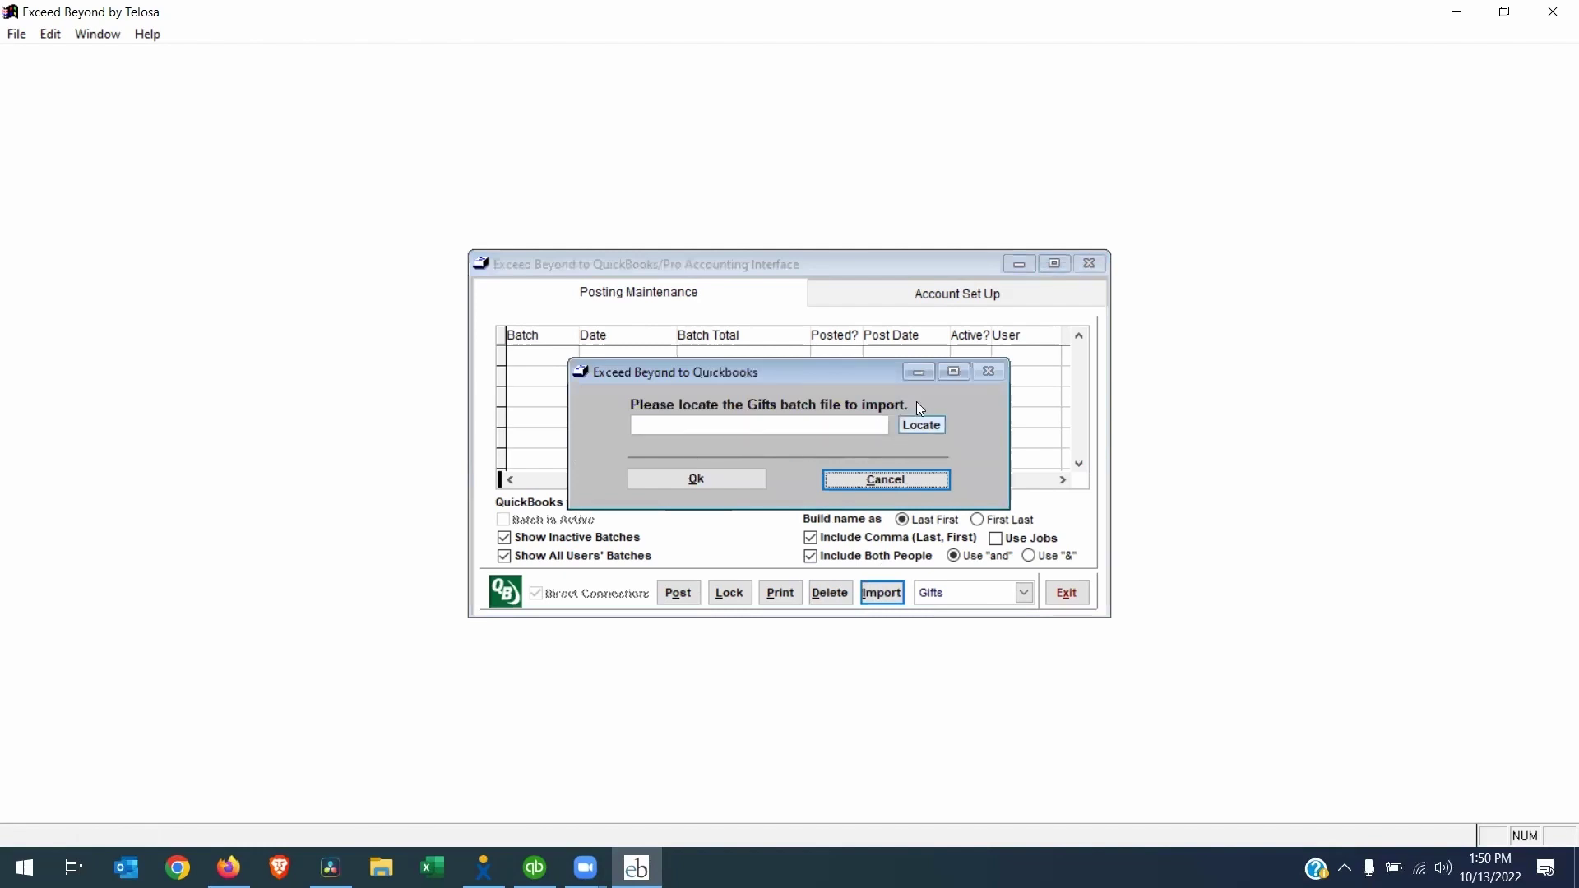
left_click(919, 426)
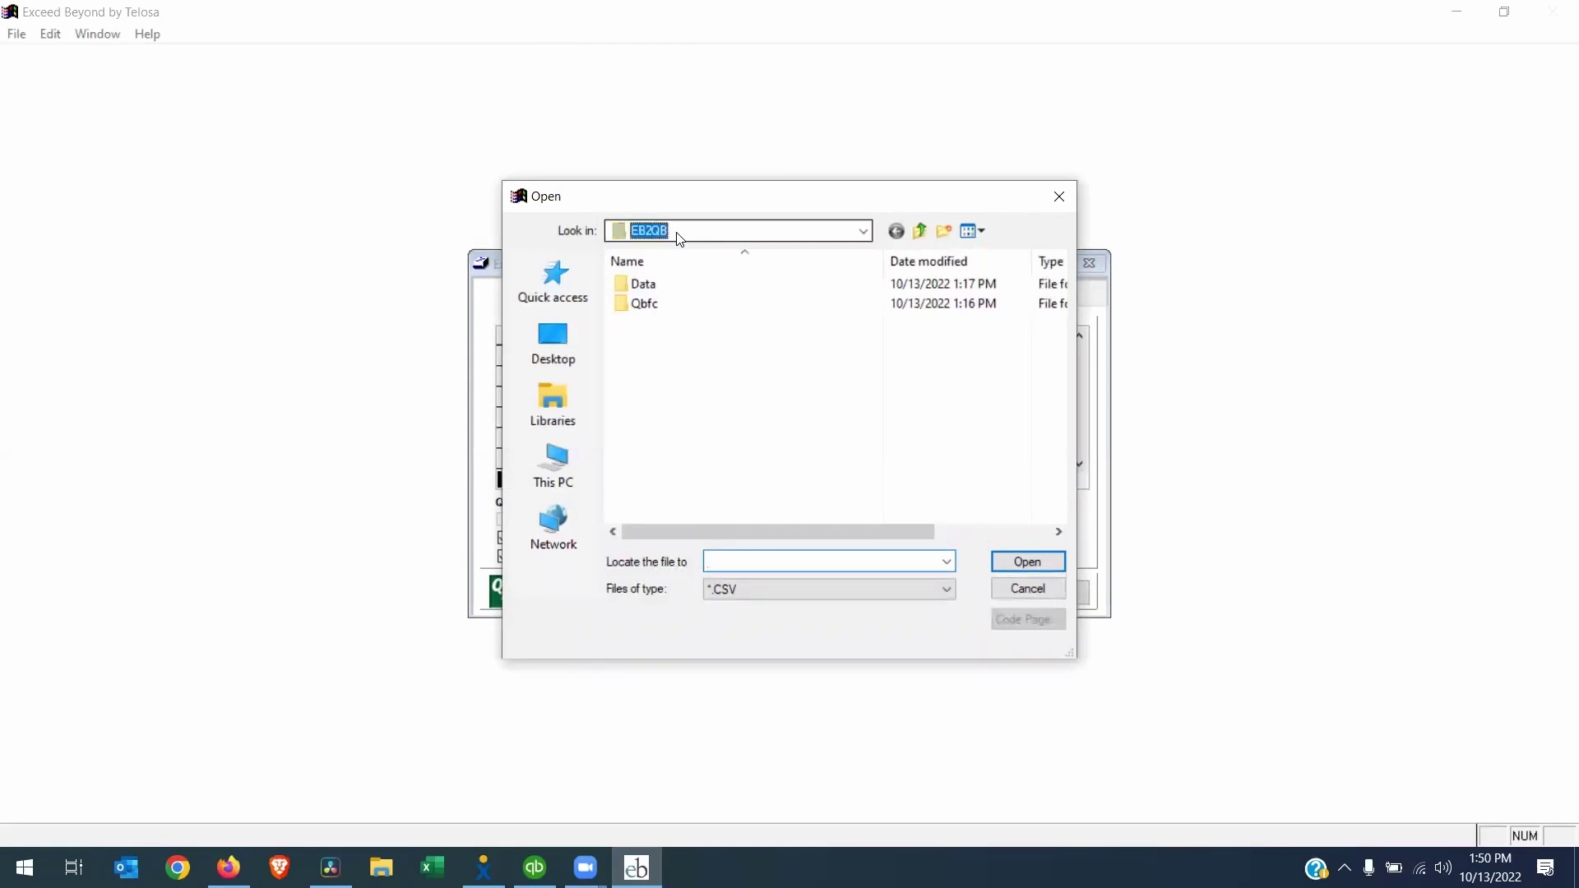
left_click(818, 233)
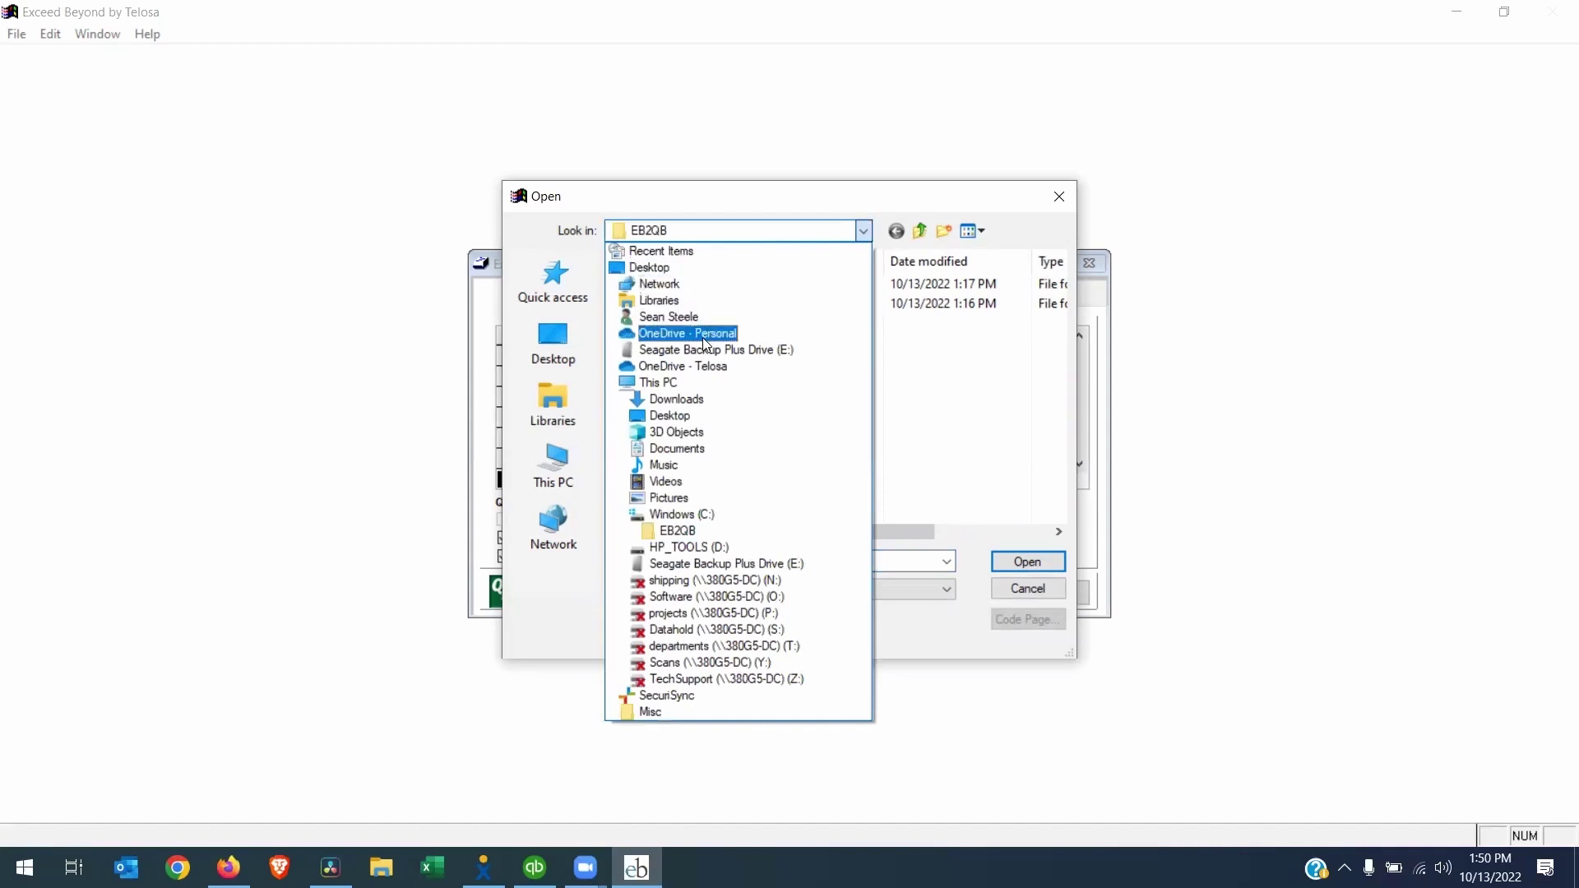
left_click(676, 400)
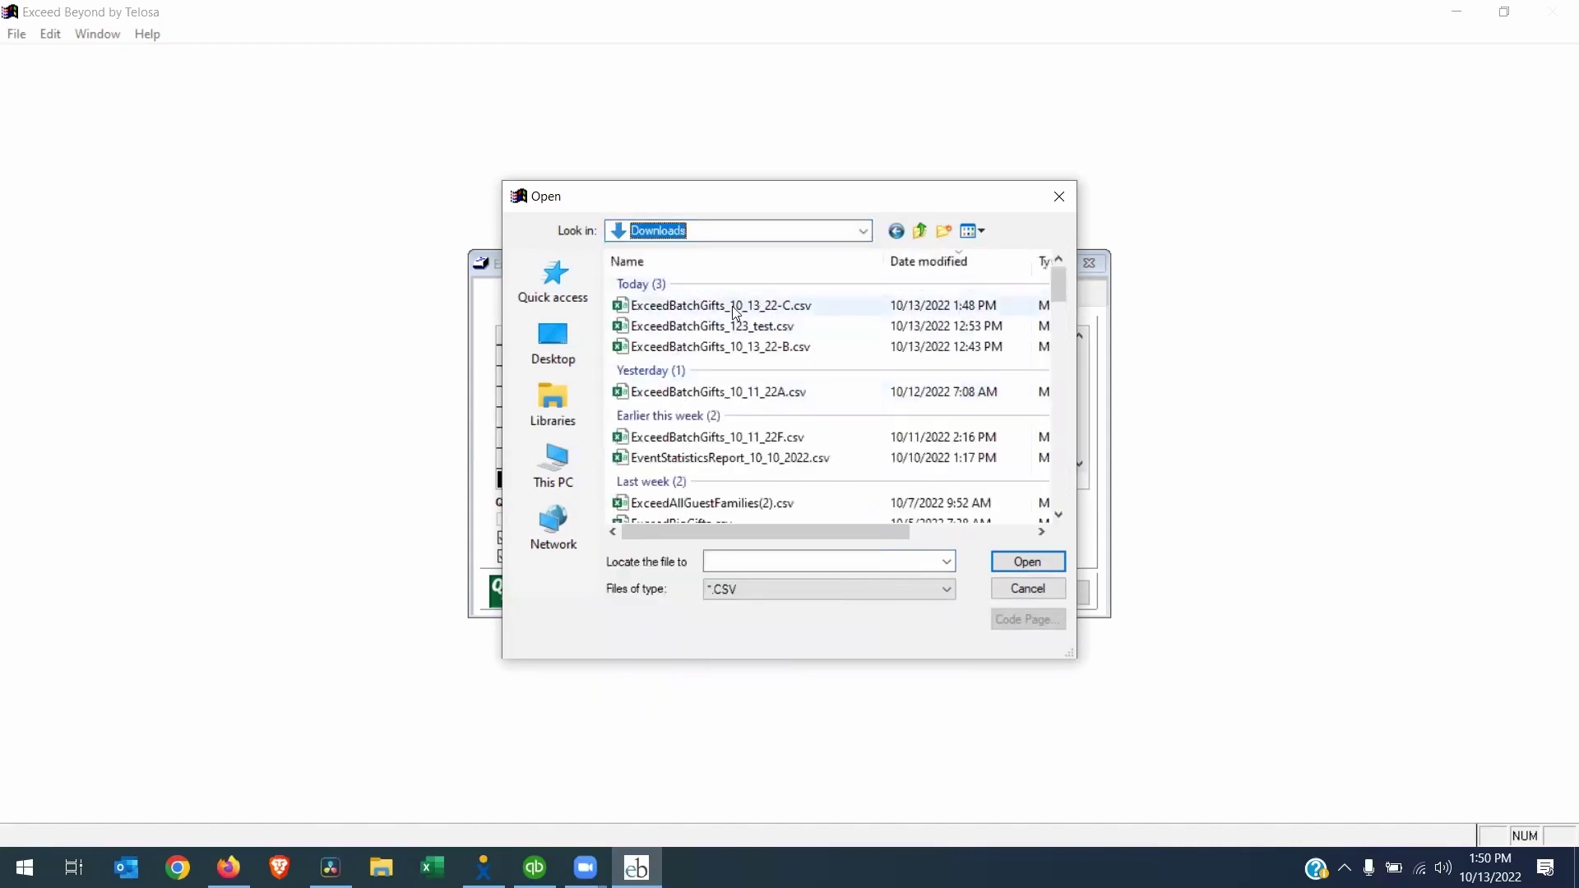
left_click(709, 309)
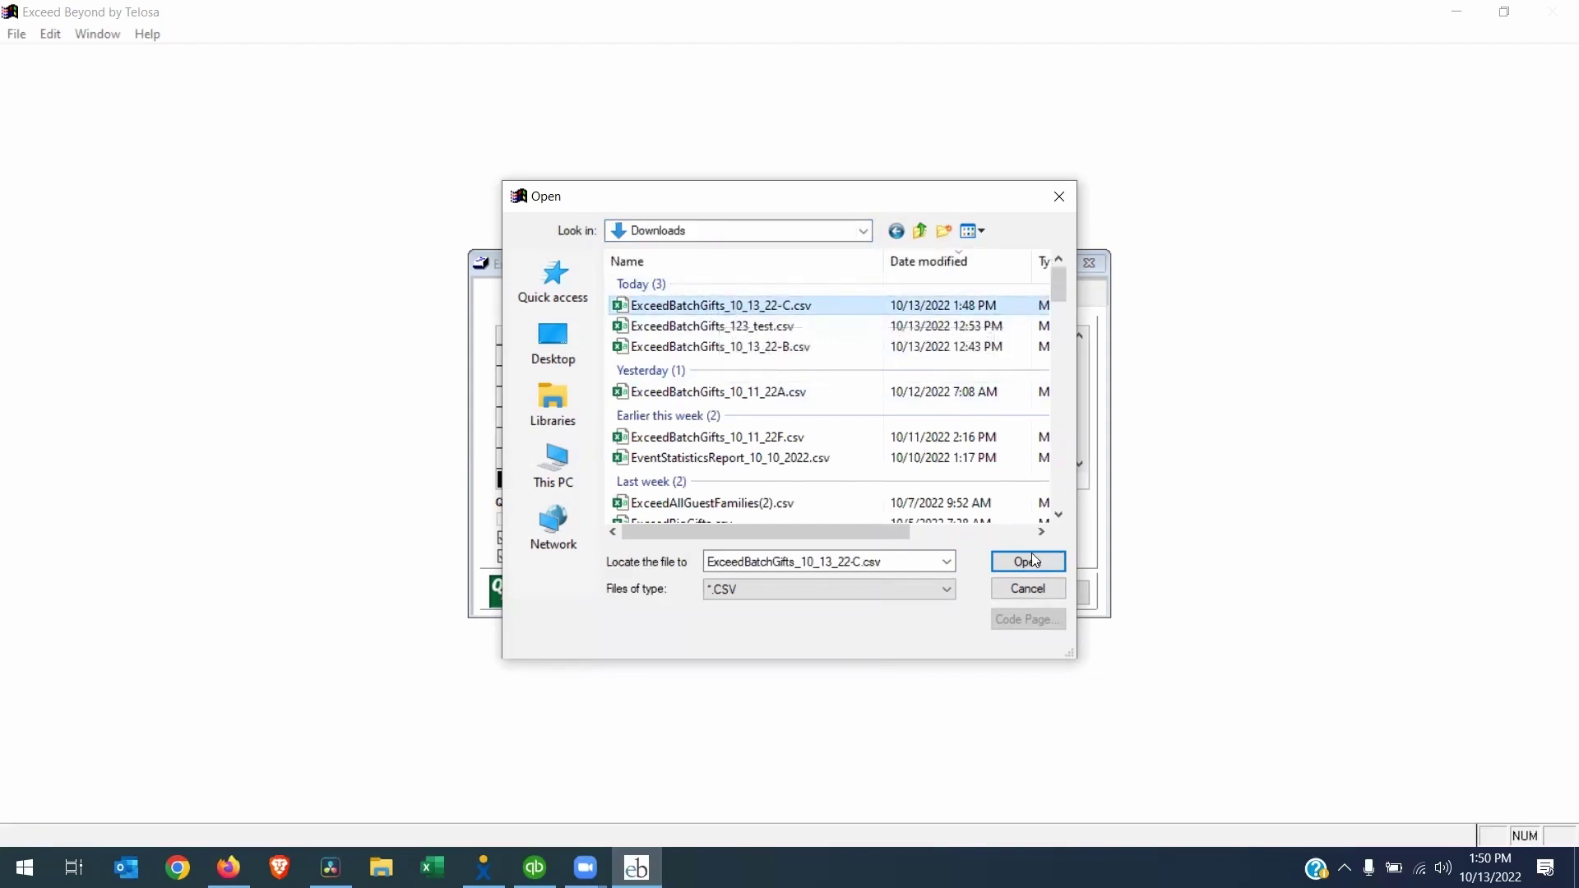
left_click(1000, 566)
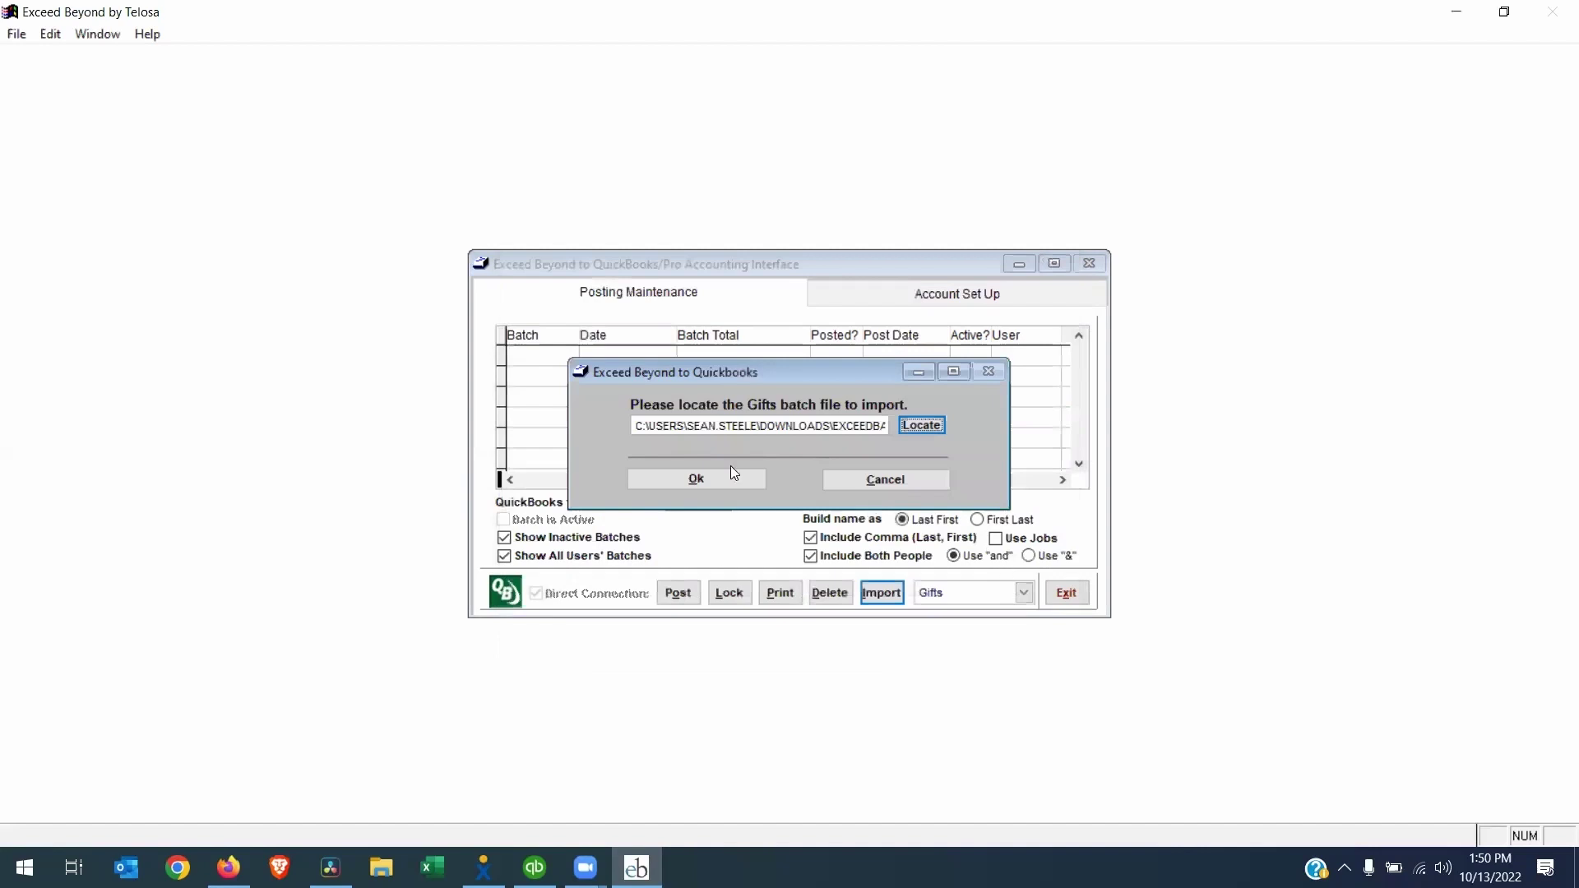
left_click(744, 482)
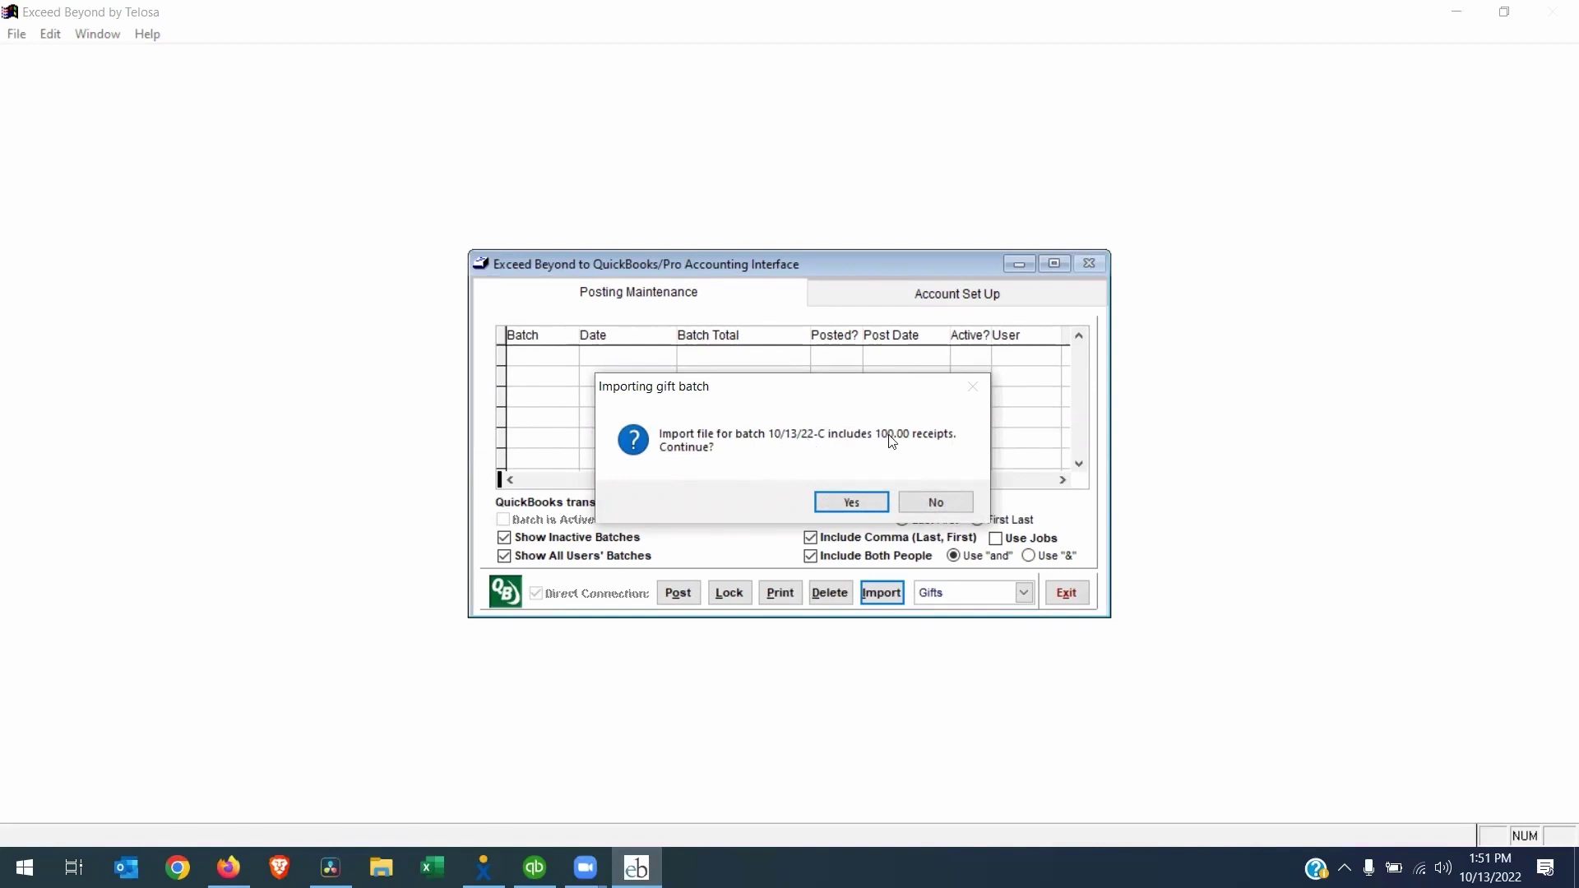
left_click(852, 505)
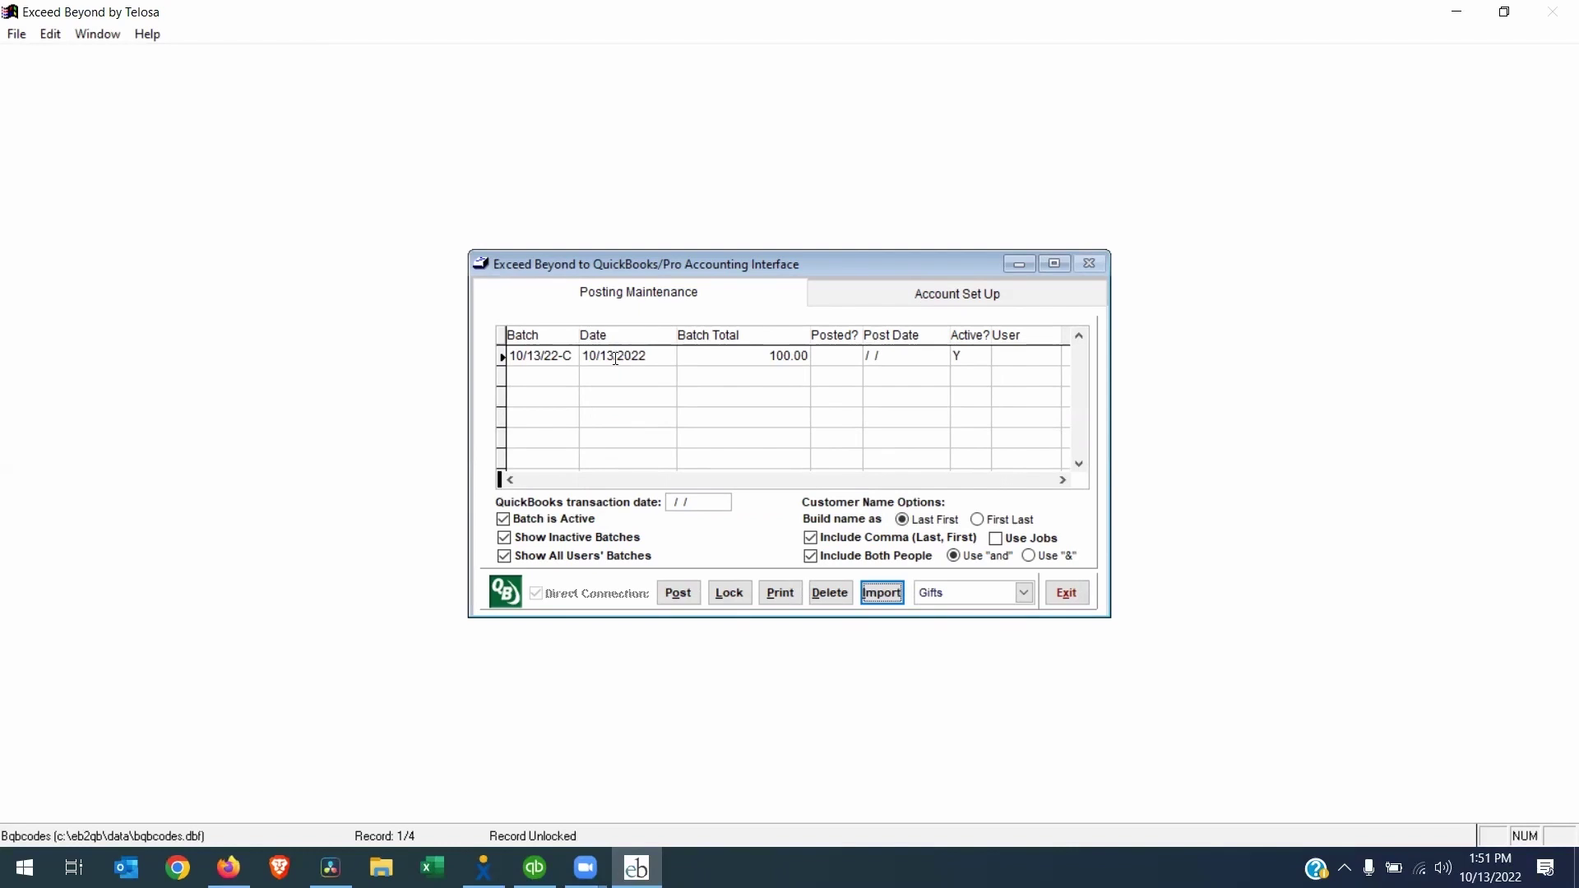
Edit the Account Set Up gift settings to post summary entries for gifts under 250.00
left_click(918, 304)
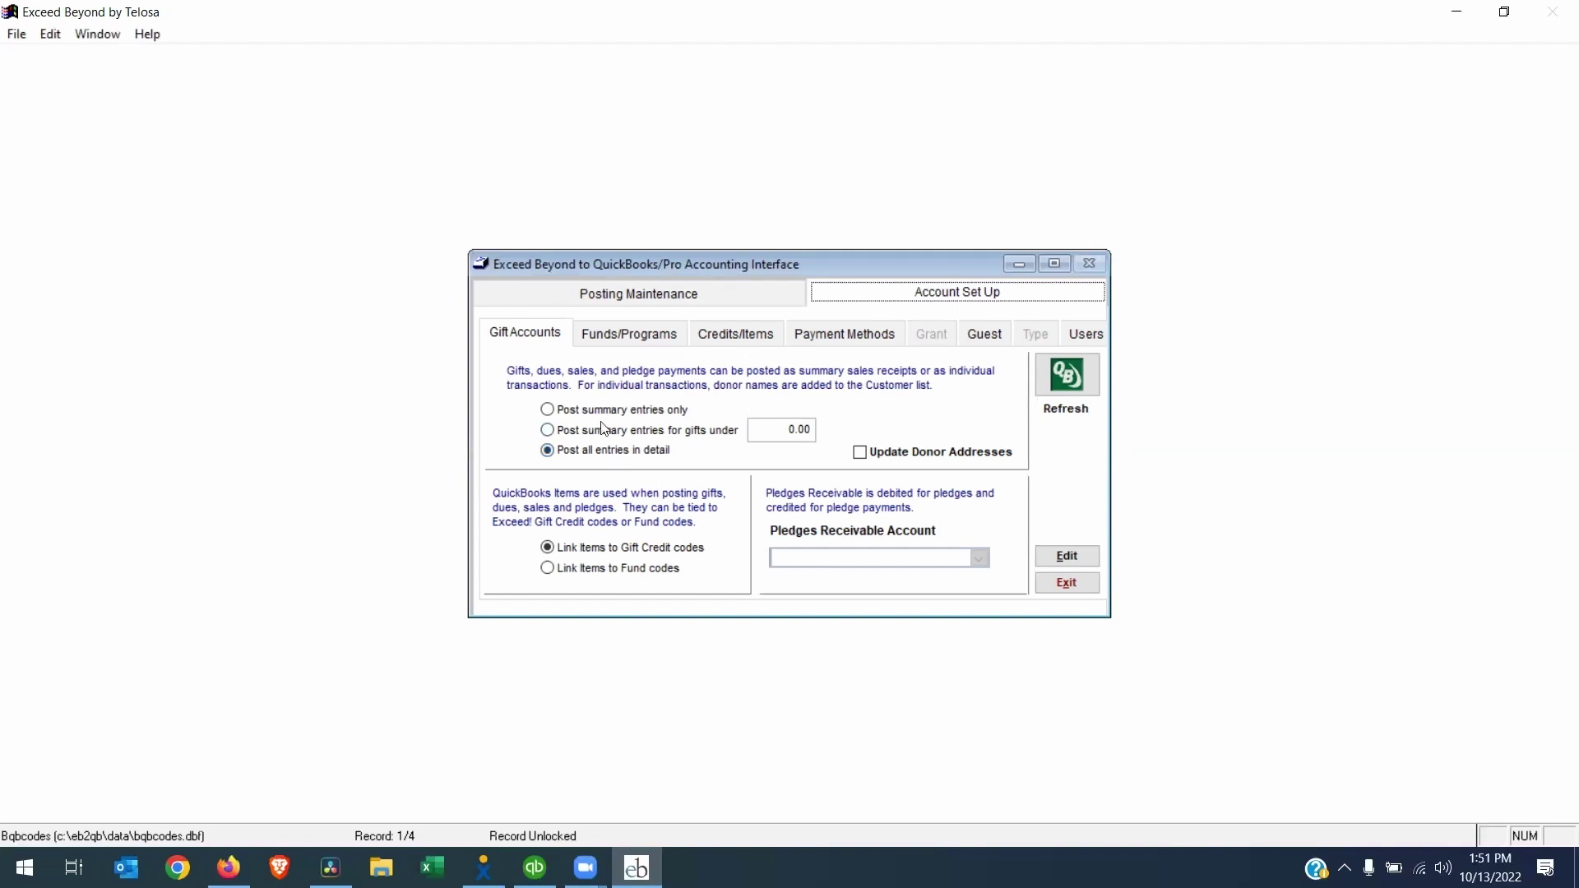
left_click(1055, 556)
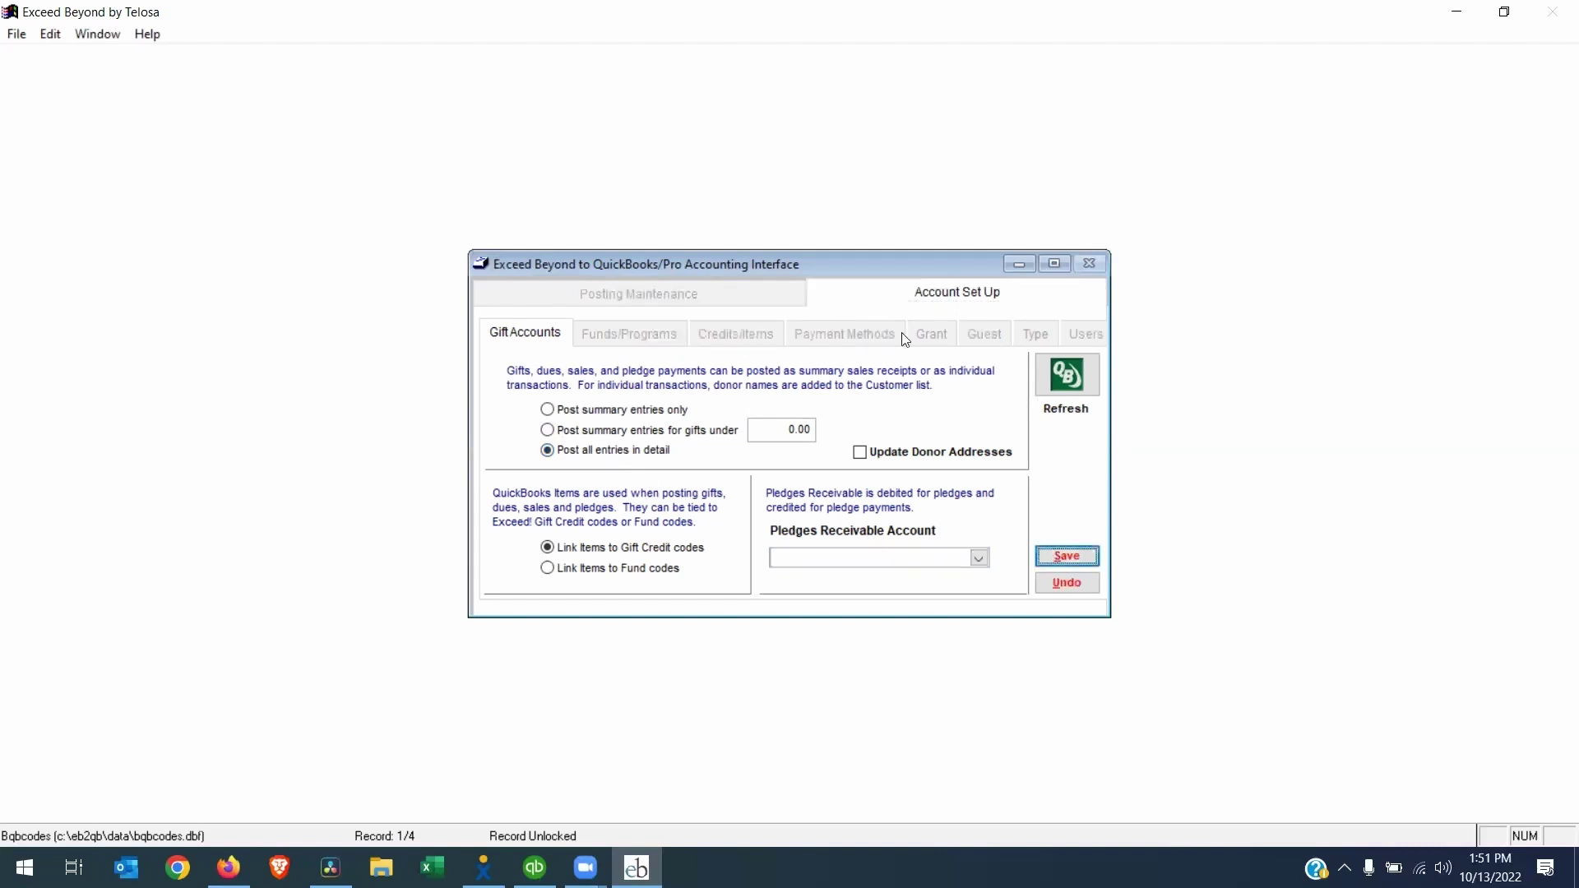
left_click(585, 416)
left_click(613, 434)
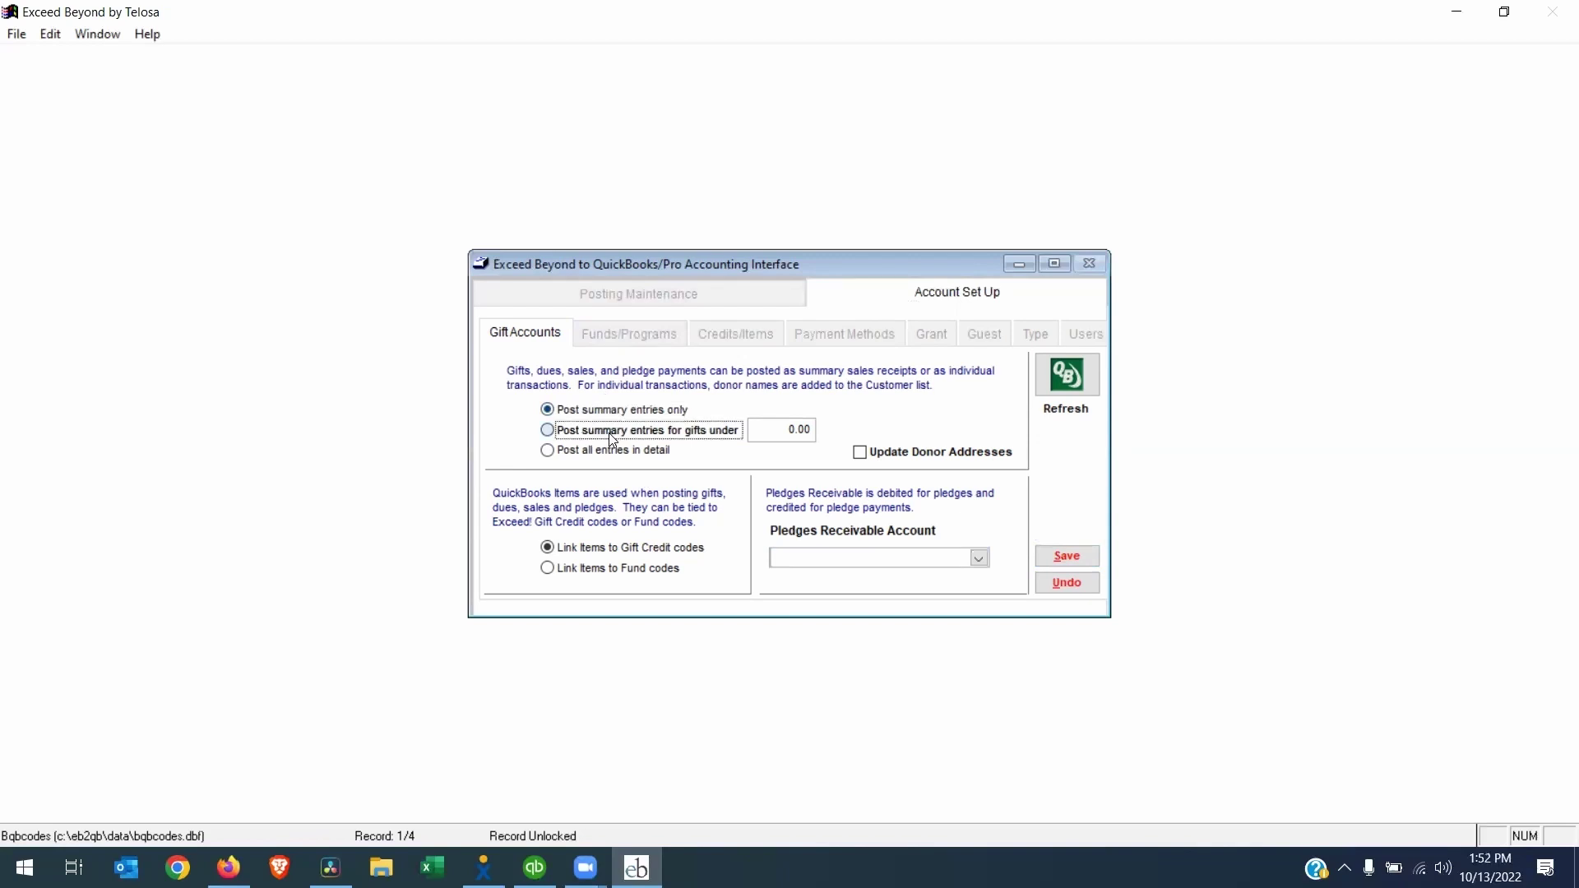
left_click(753, 429)
type("250")
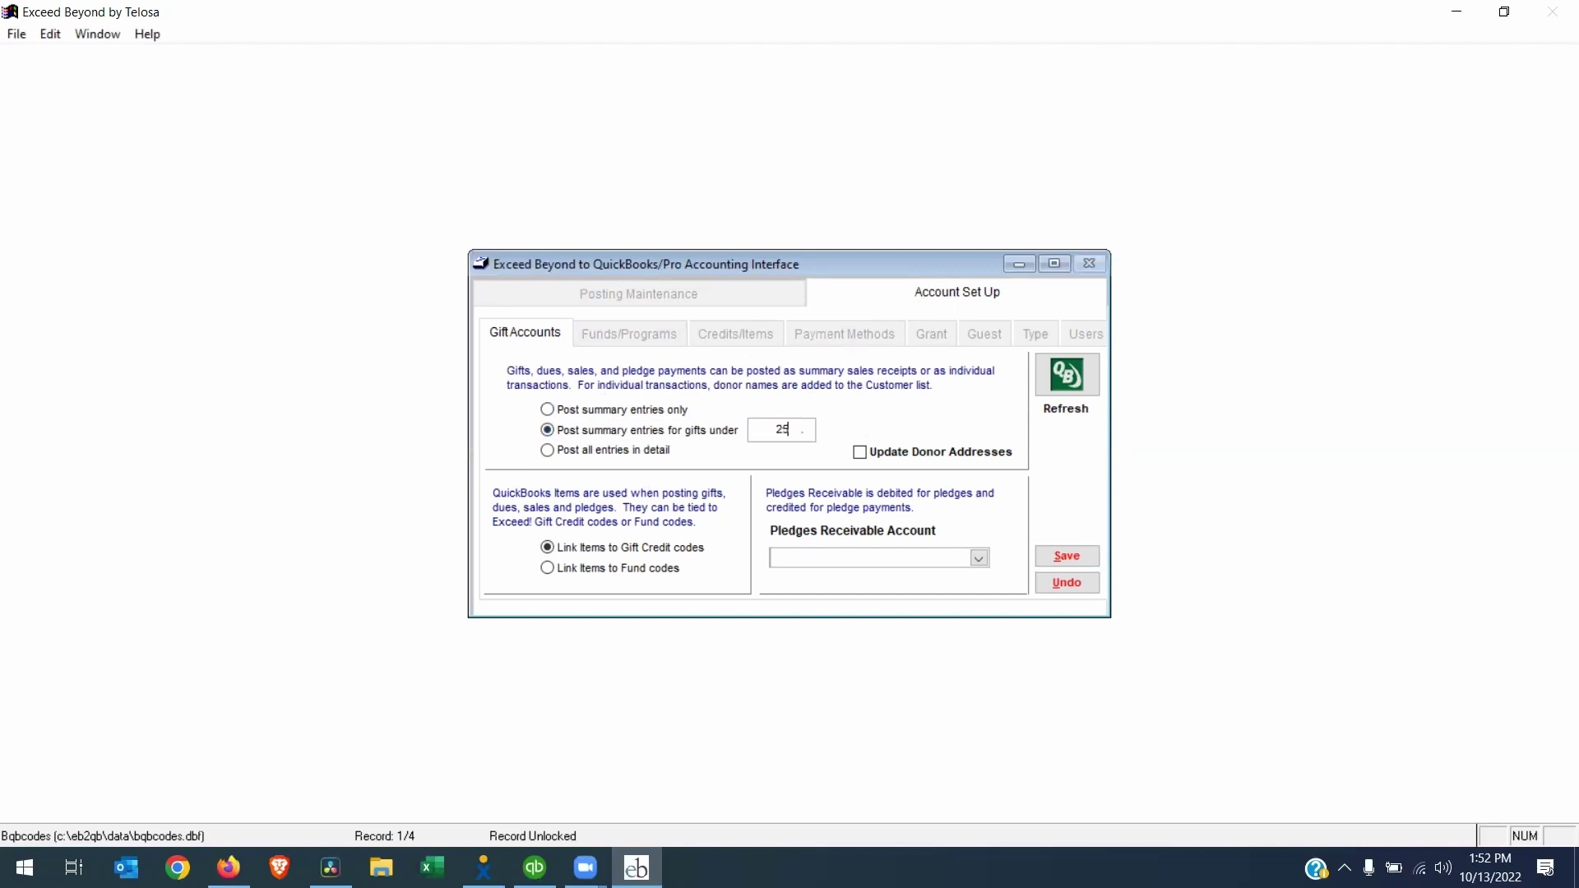
key("Tab")
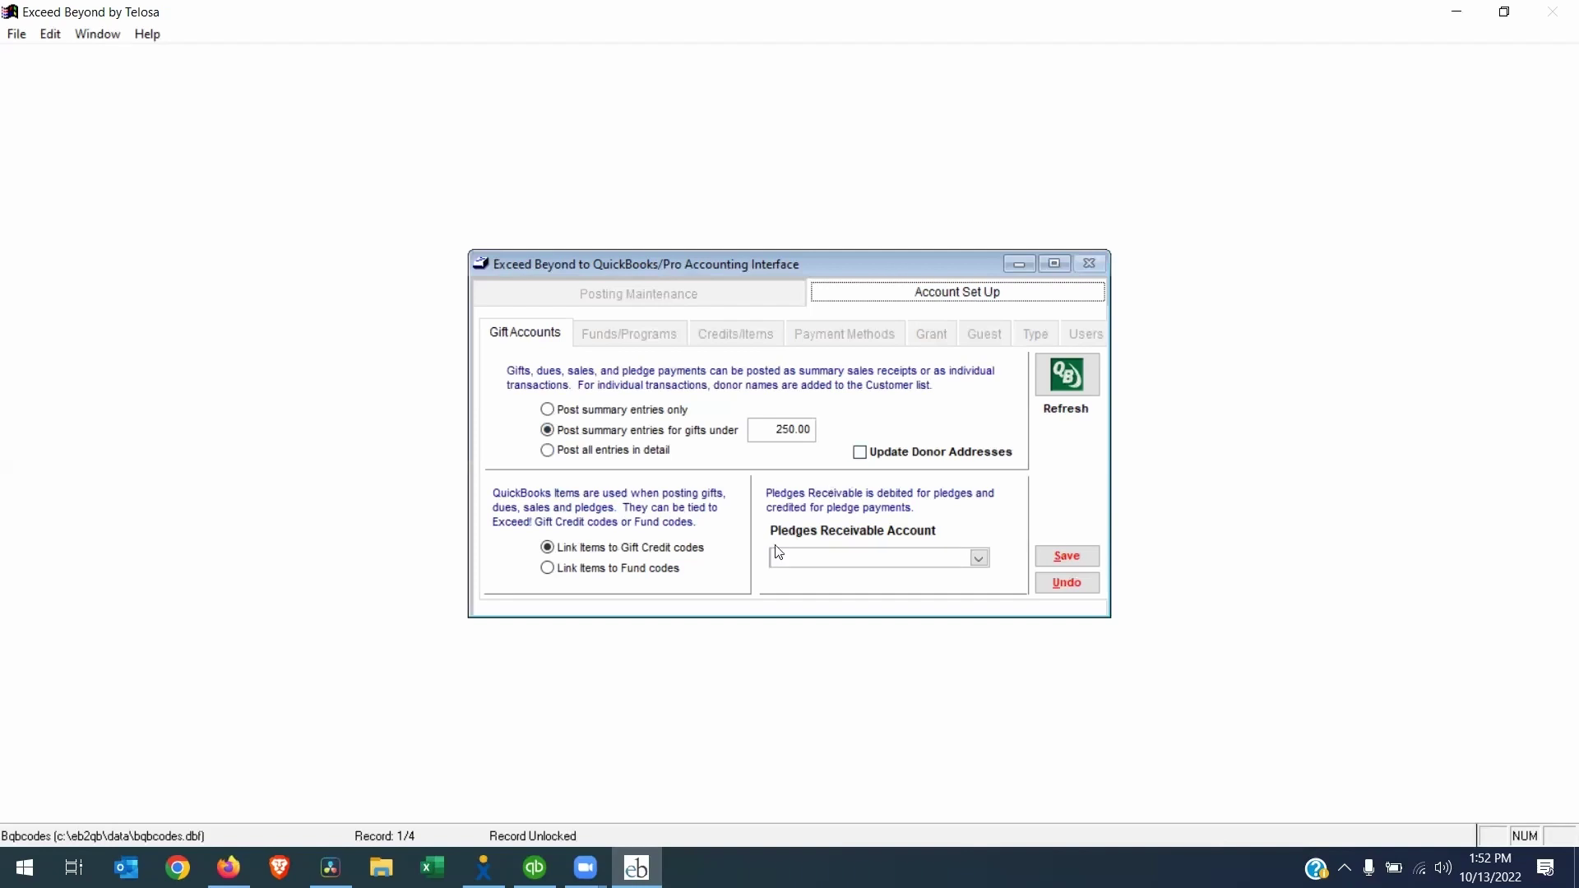
Post all gift entries in detail, update donor addresses, keep 10023 Pledges Receivable, and save
left_click(606, 454)
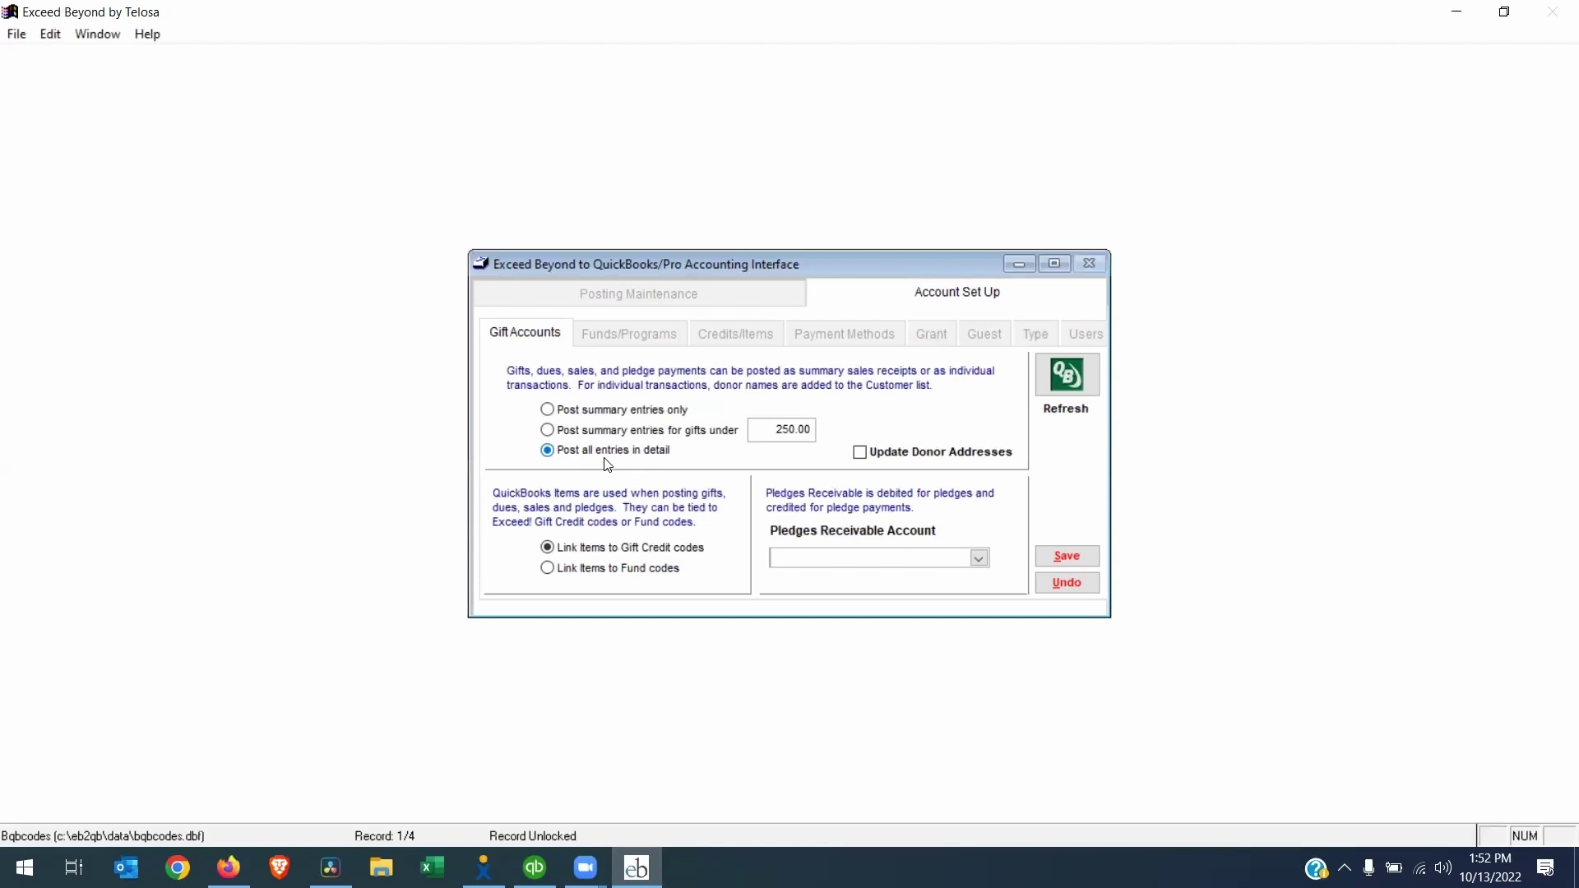
left_click(860, 454)
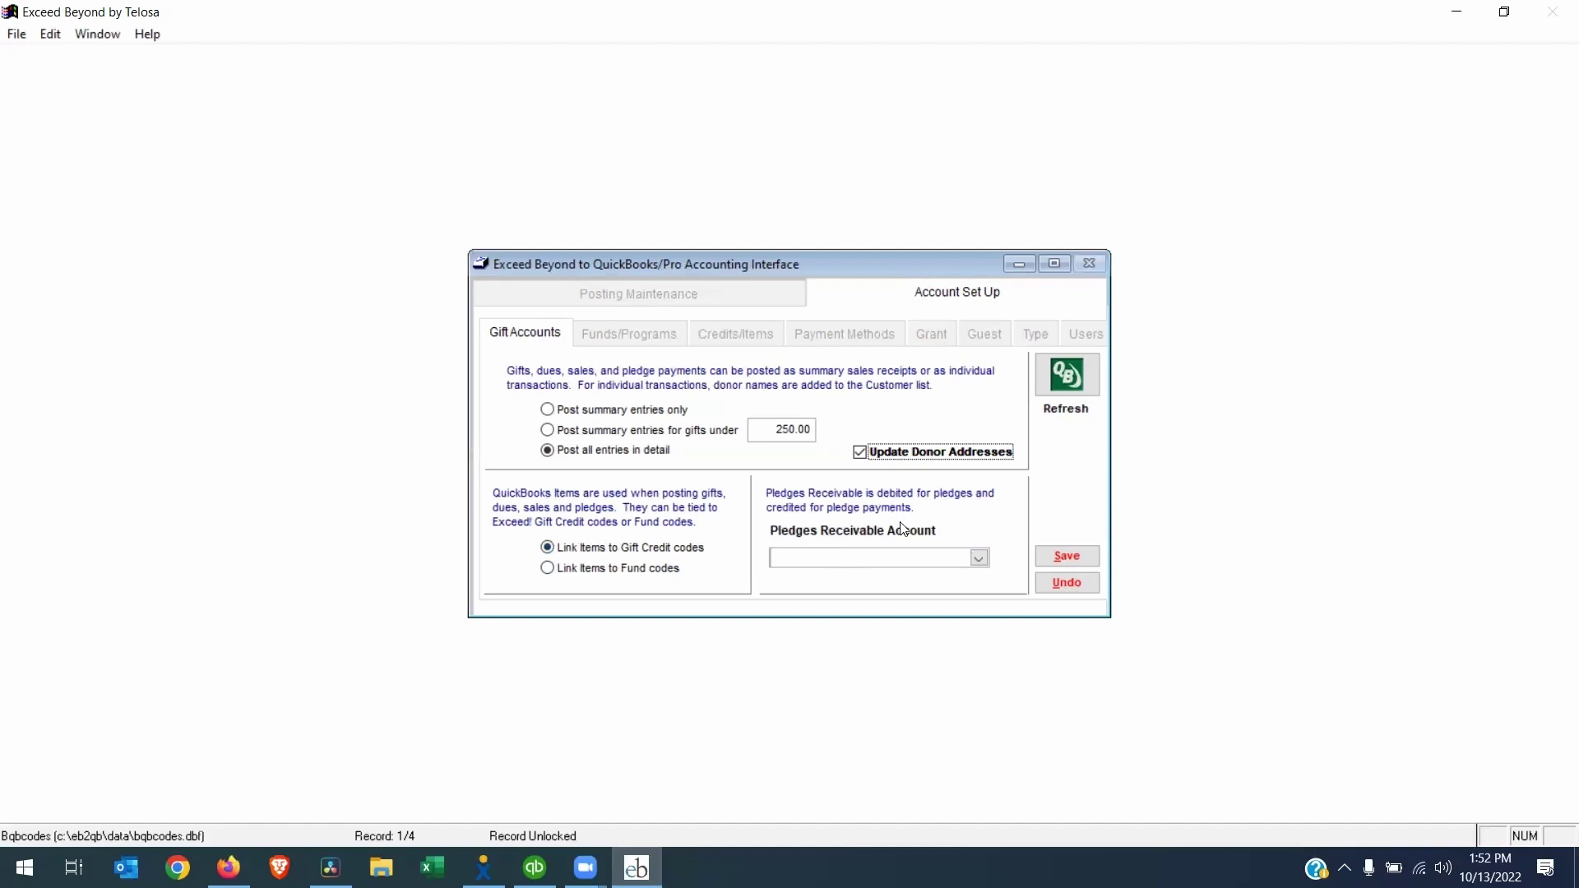
left_click(978, 559)
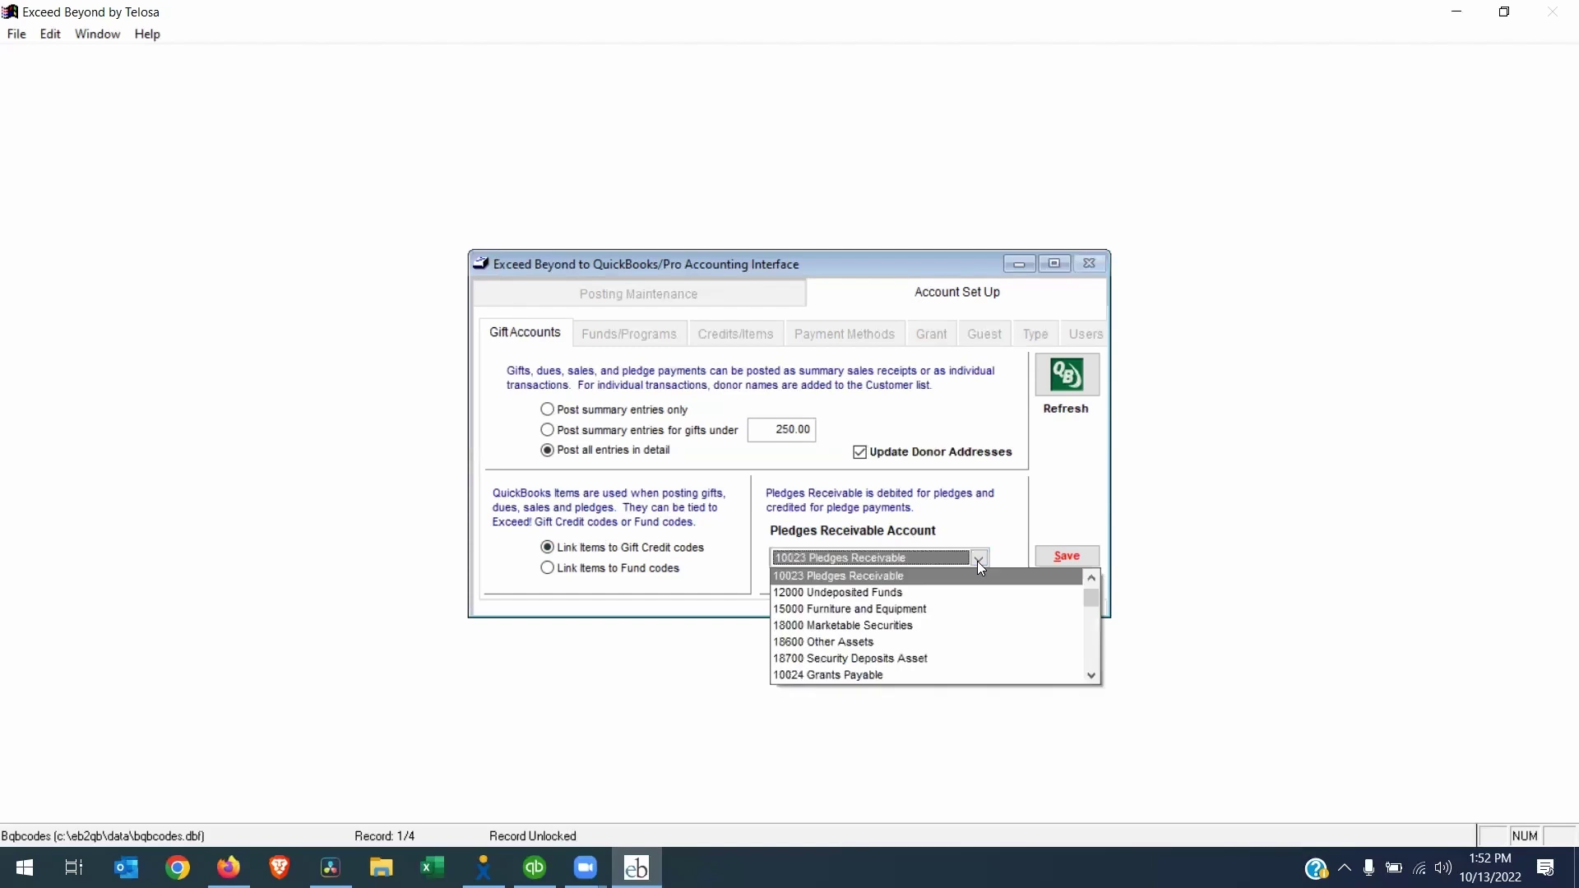
left_click(858, 579)
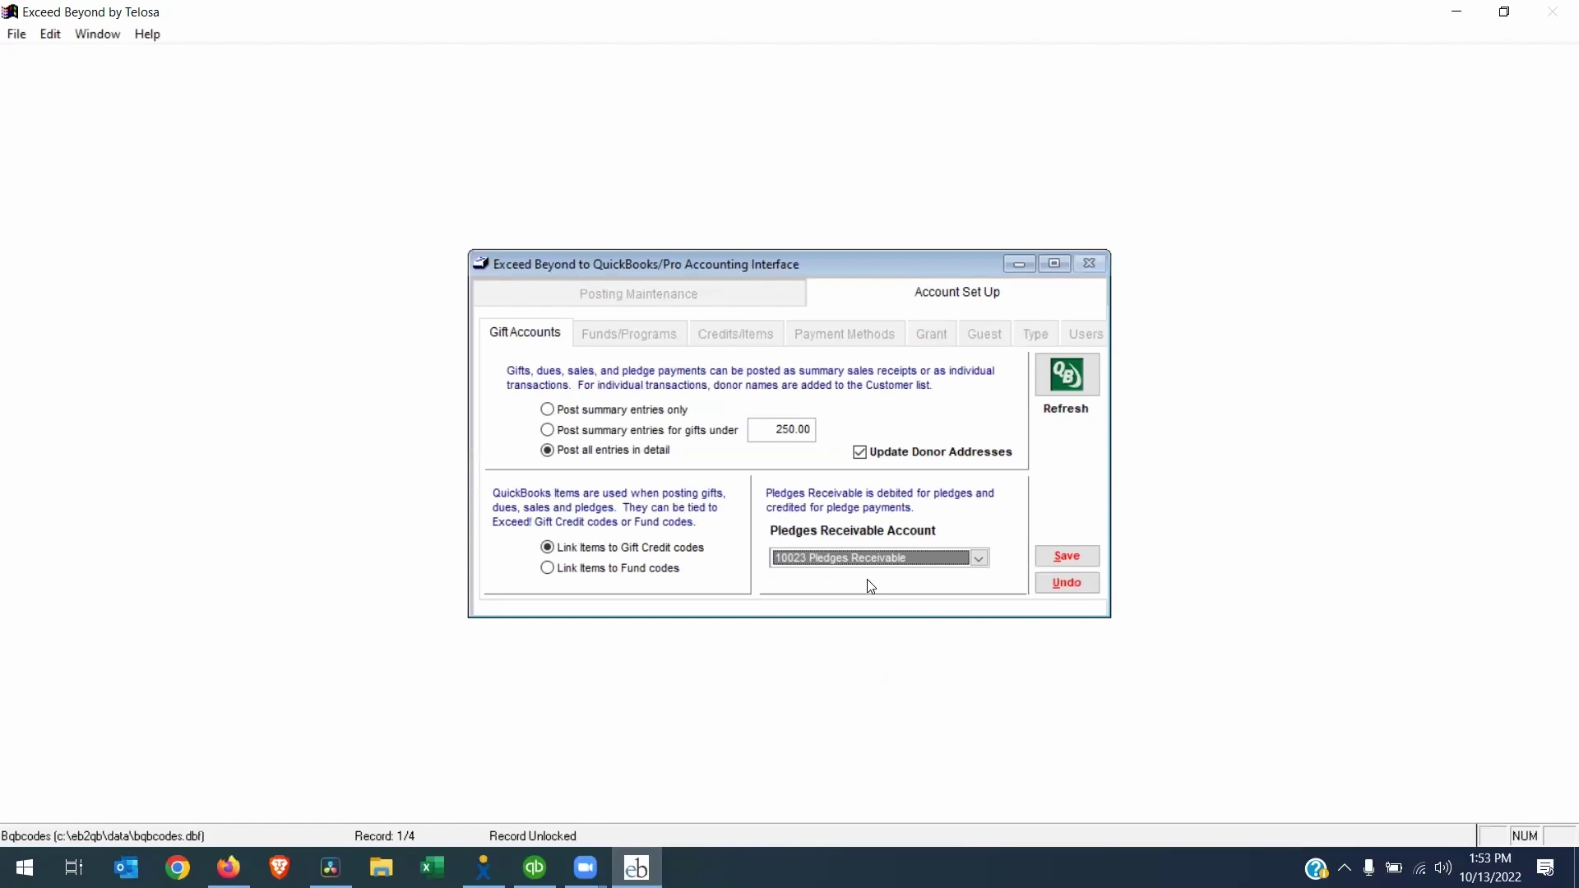
left_click(1055, 559)
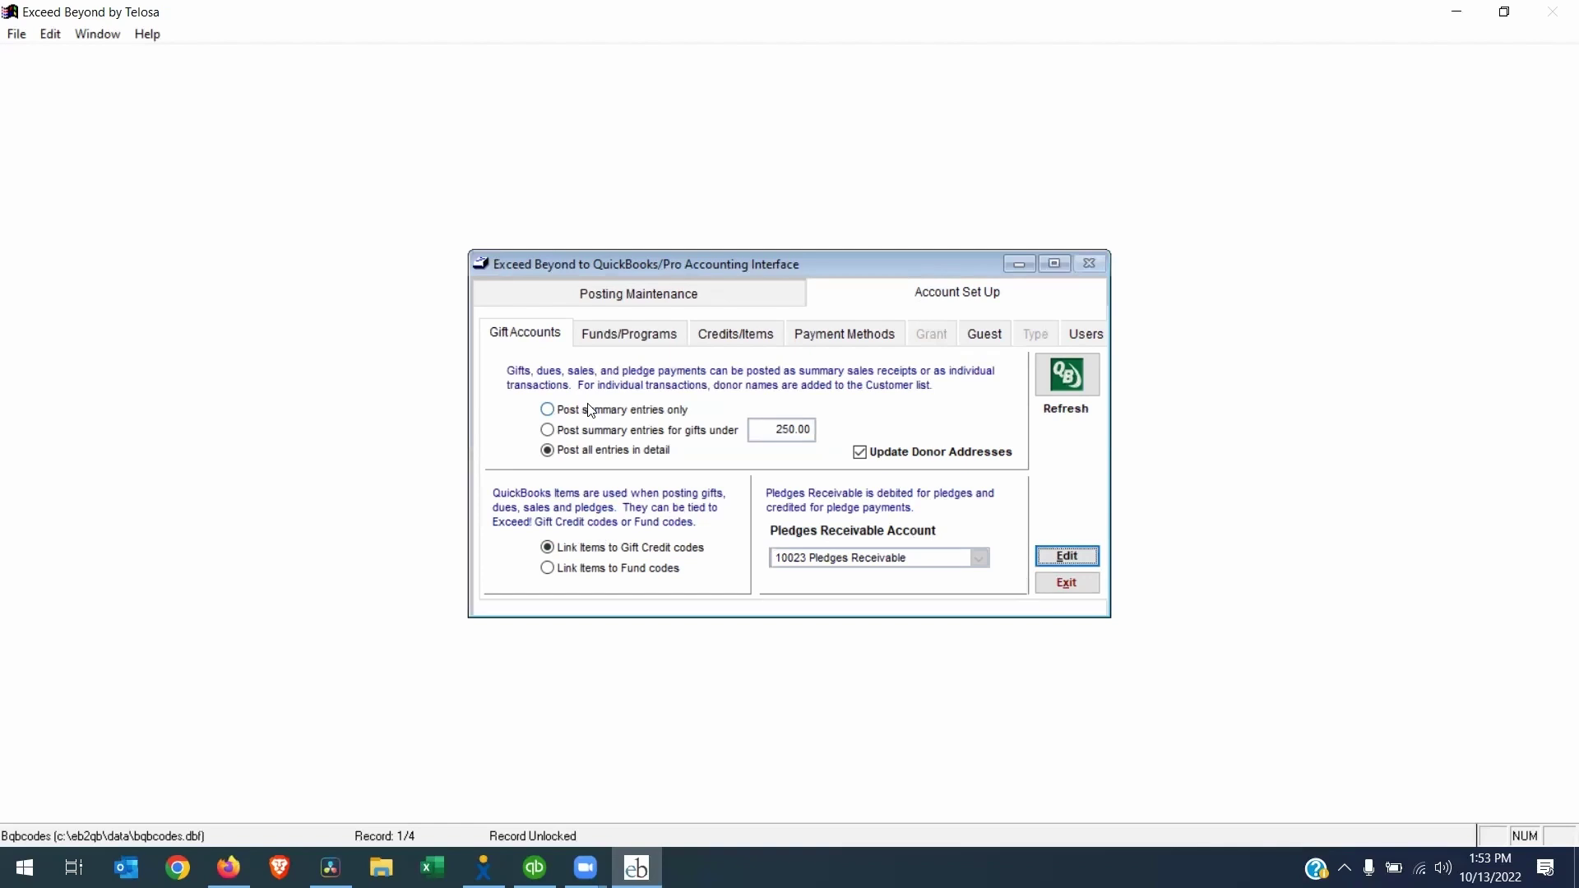
On Funds/Programs, assign the Building Fund QuickBooks class to fund code BUILD and save
left_click(619, 334)
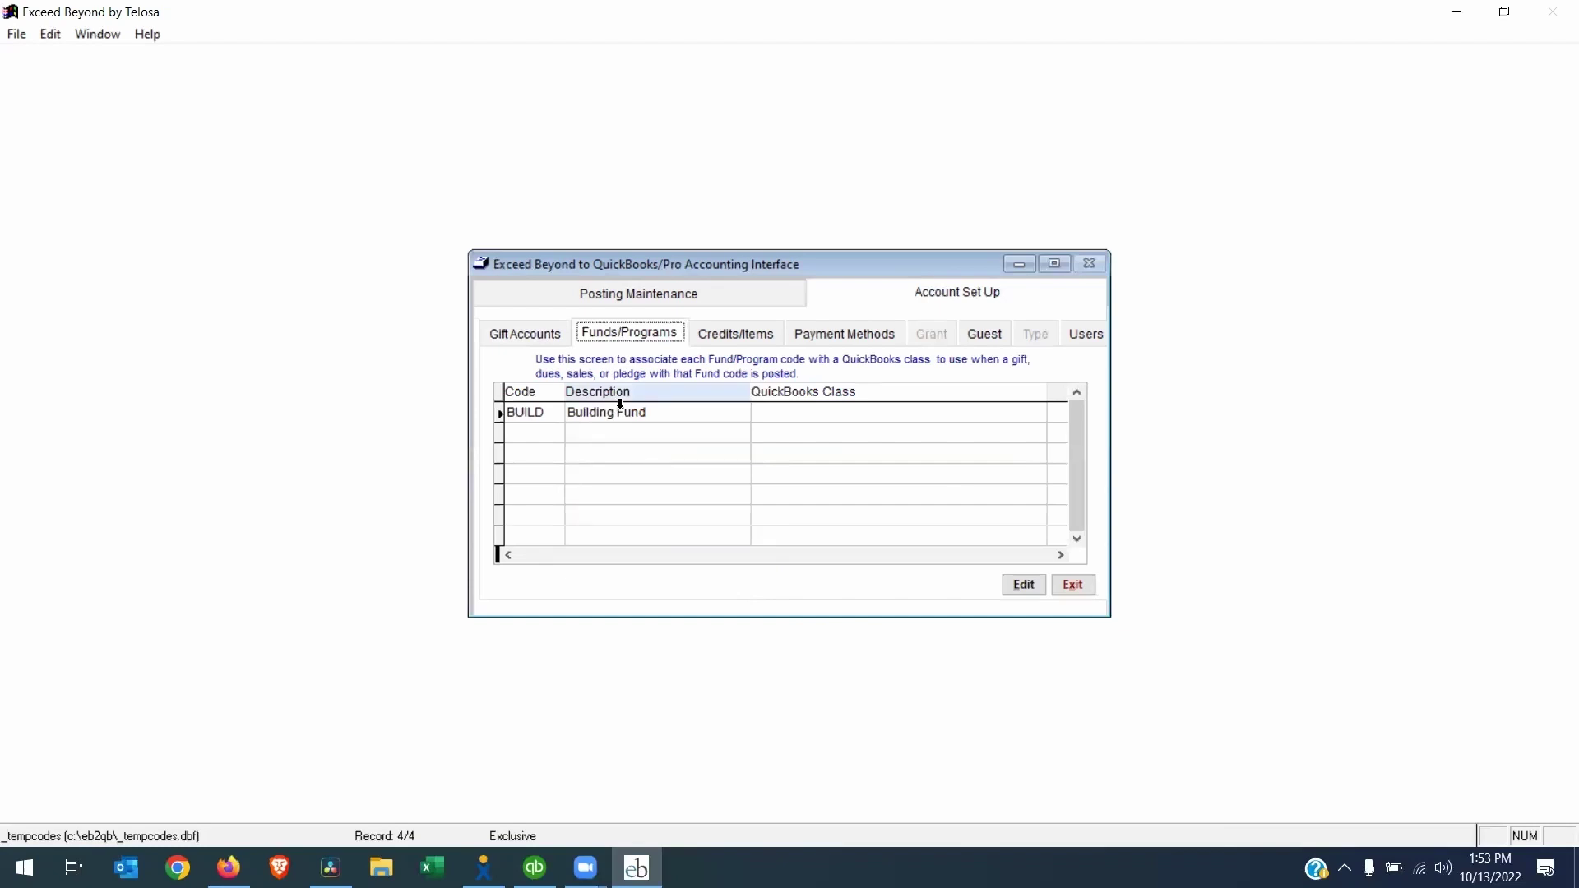
left_click(1019, 592)
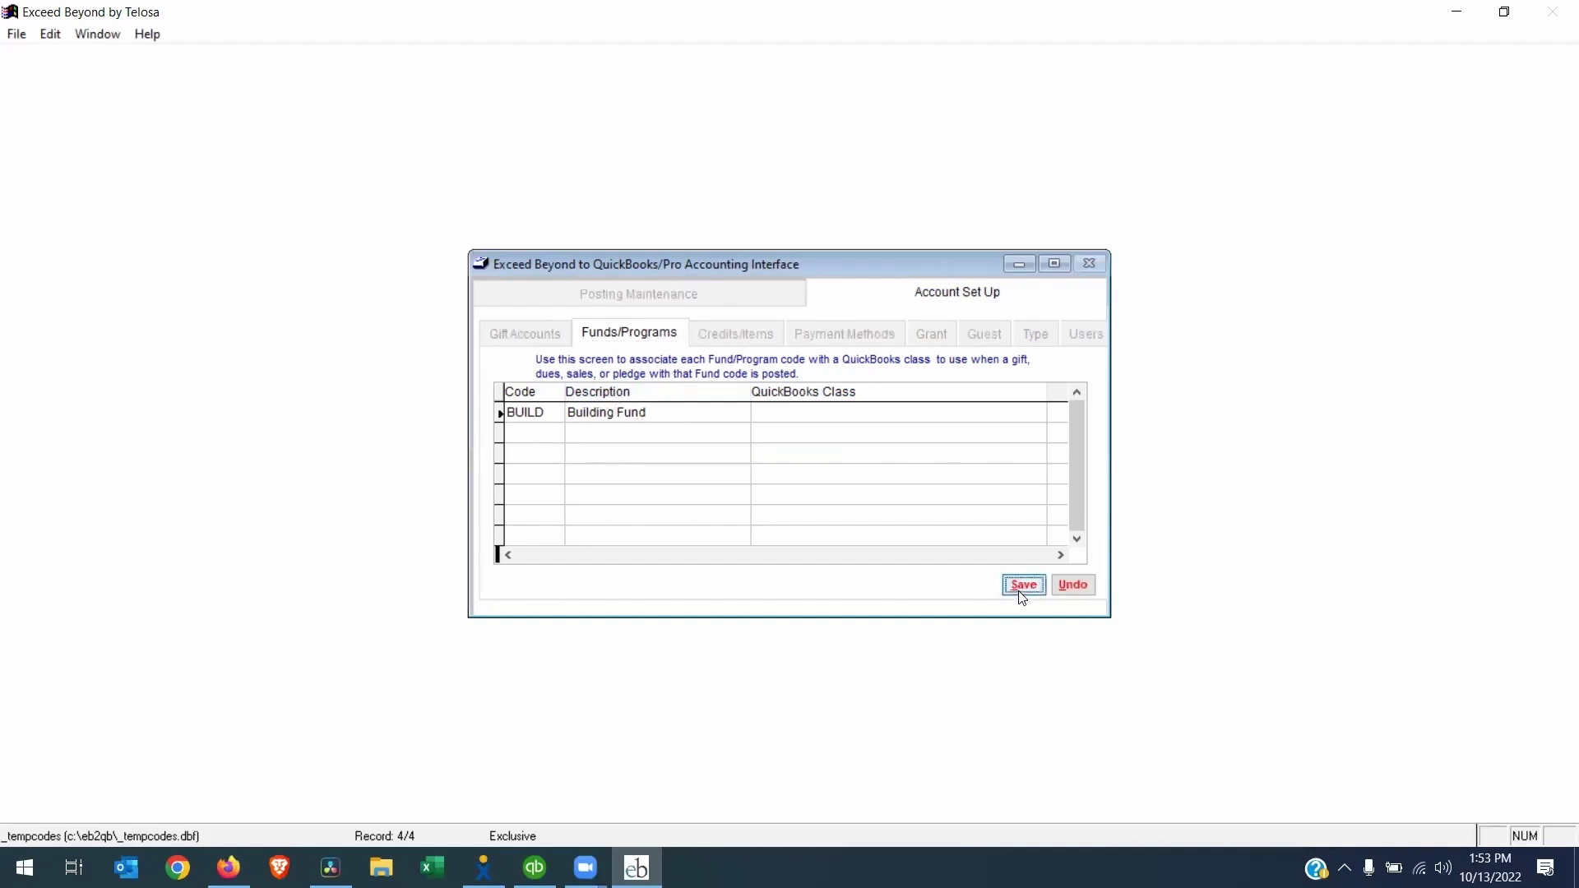
left_click(791, 413)
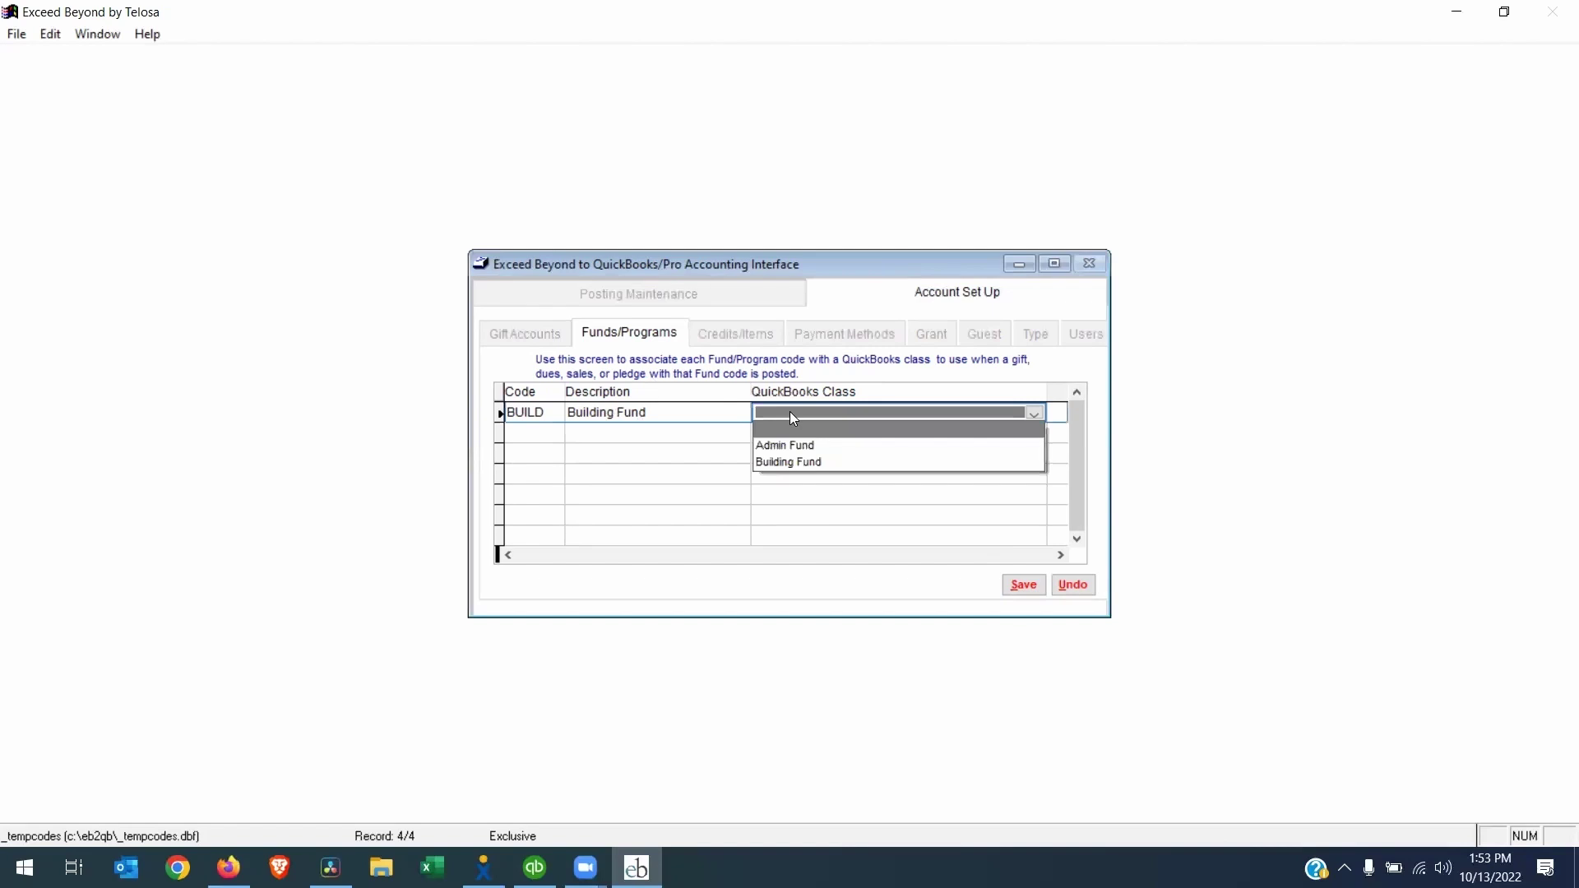
left_click(787, 463)
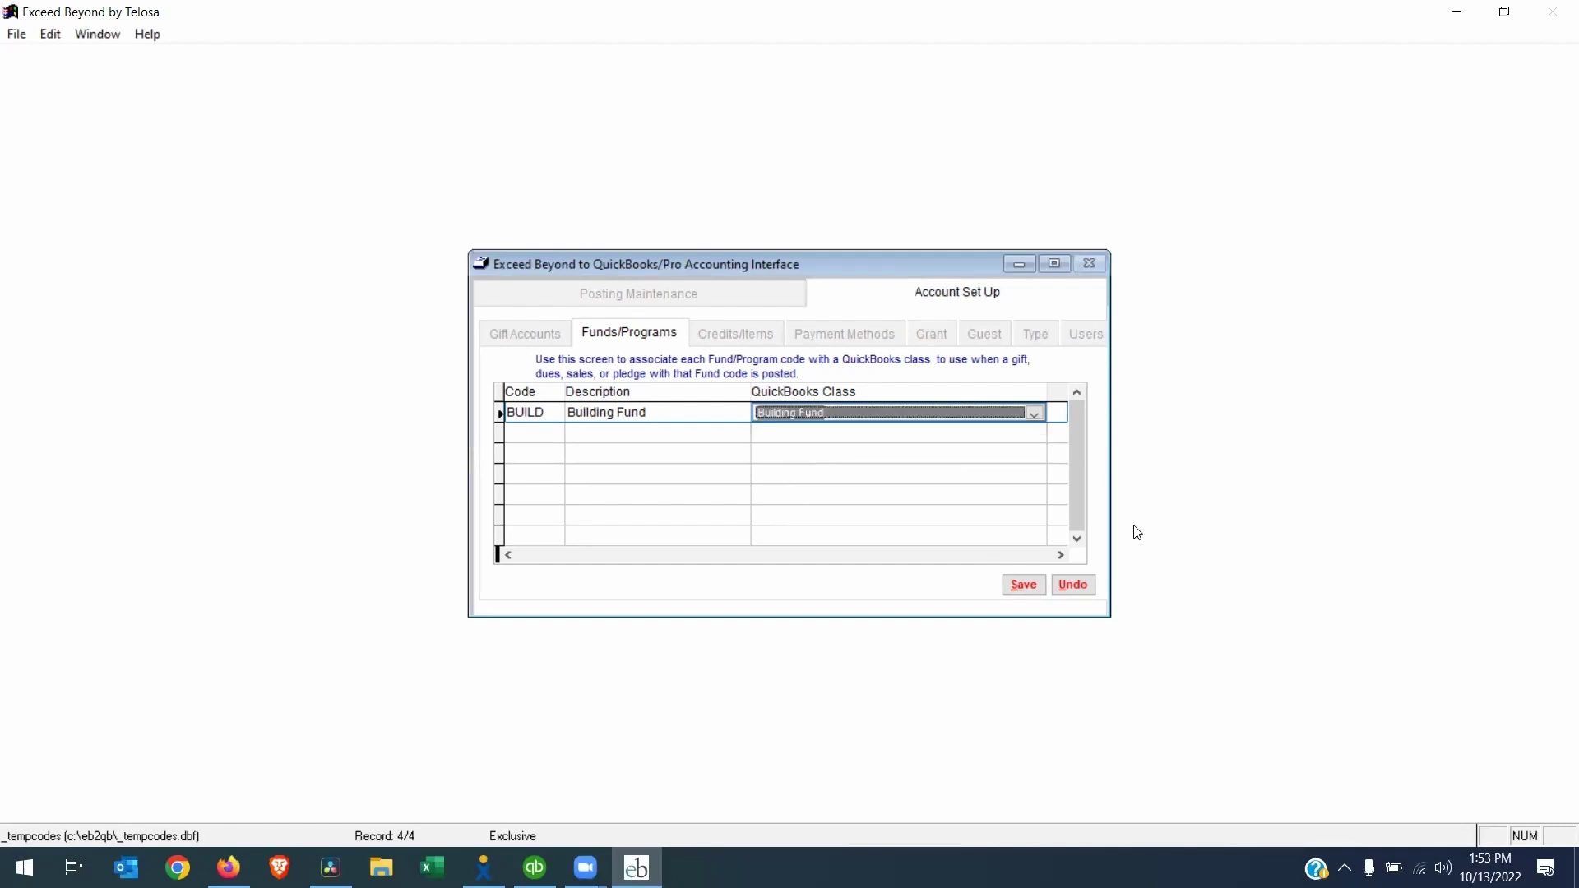
left_click(1021, 585)
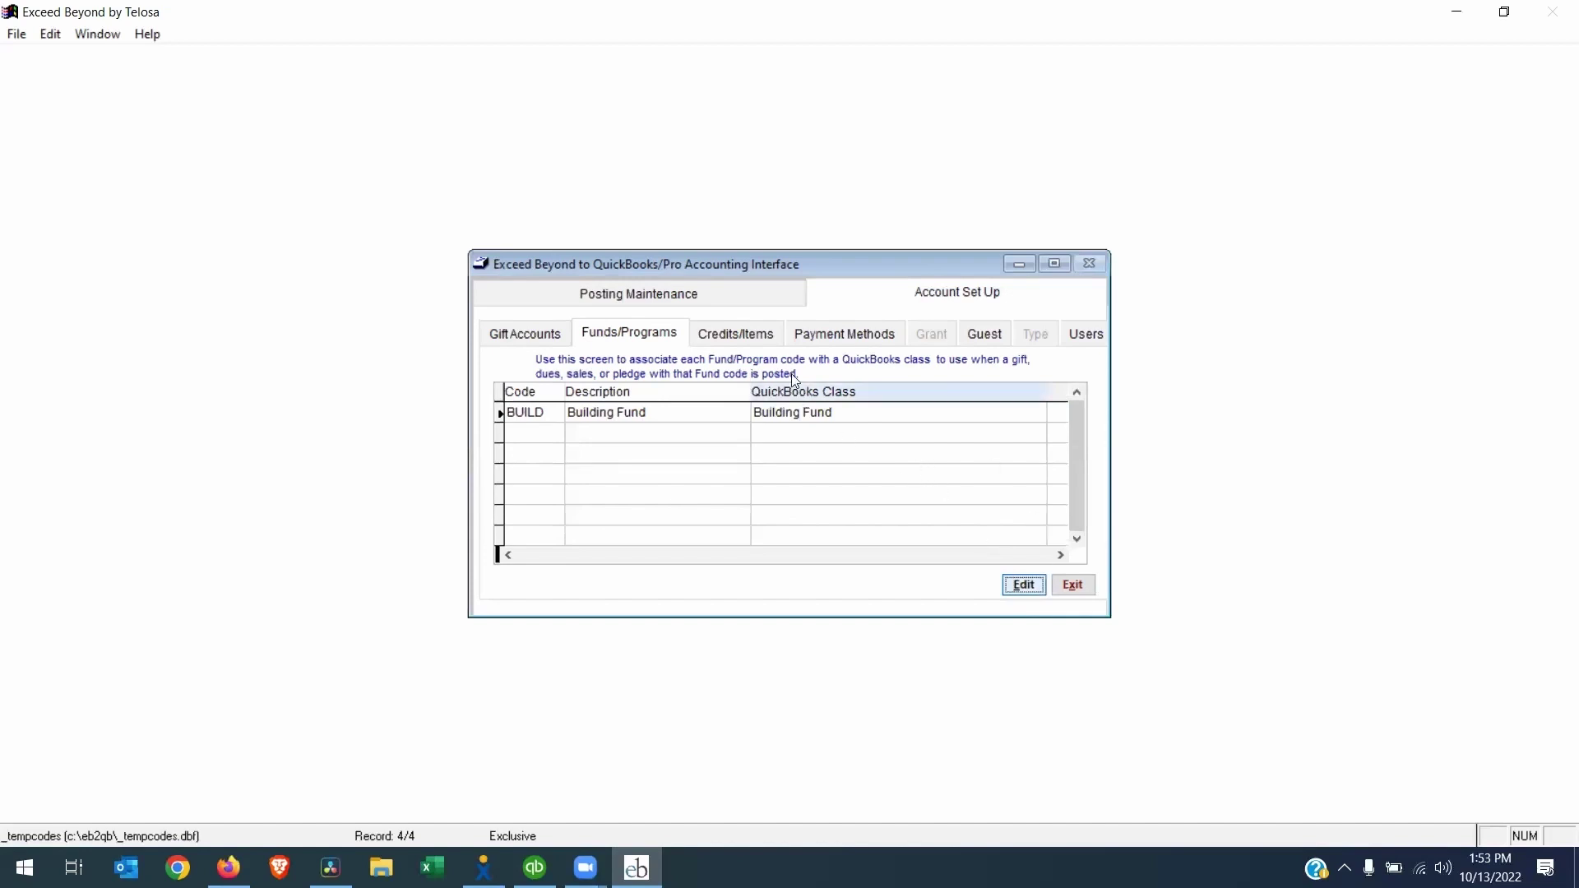
Map the INDIV credit to the Contributions from Individuals item and save
left_click(709, 322)
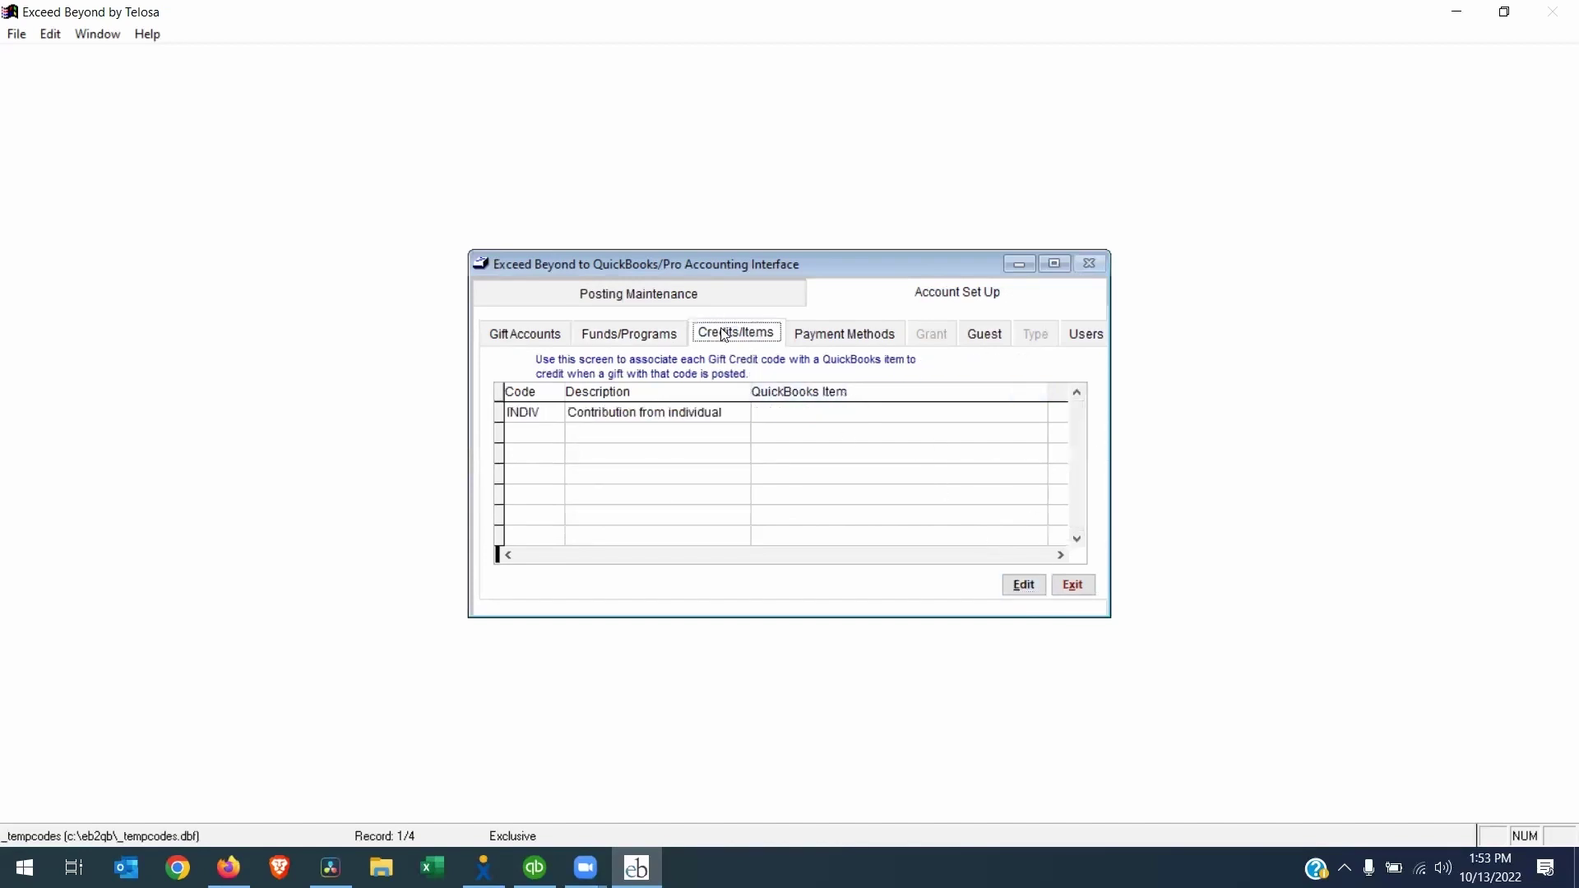
left_click(1022, 585)
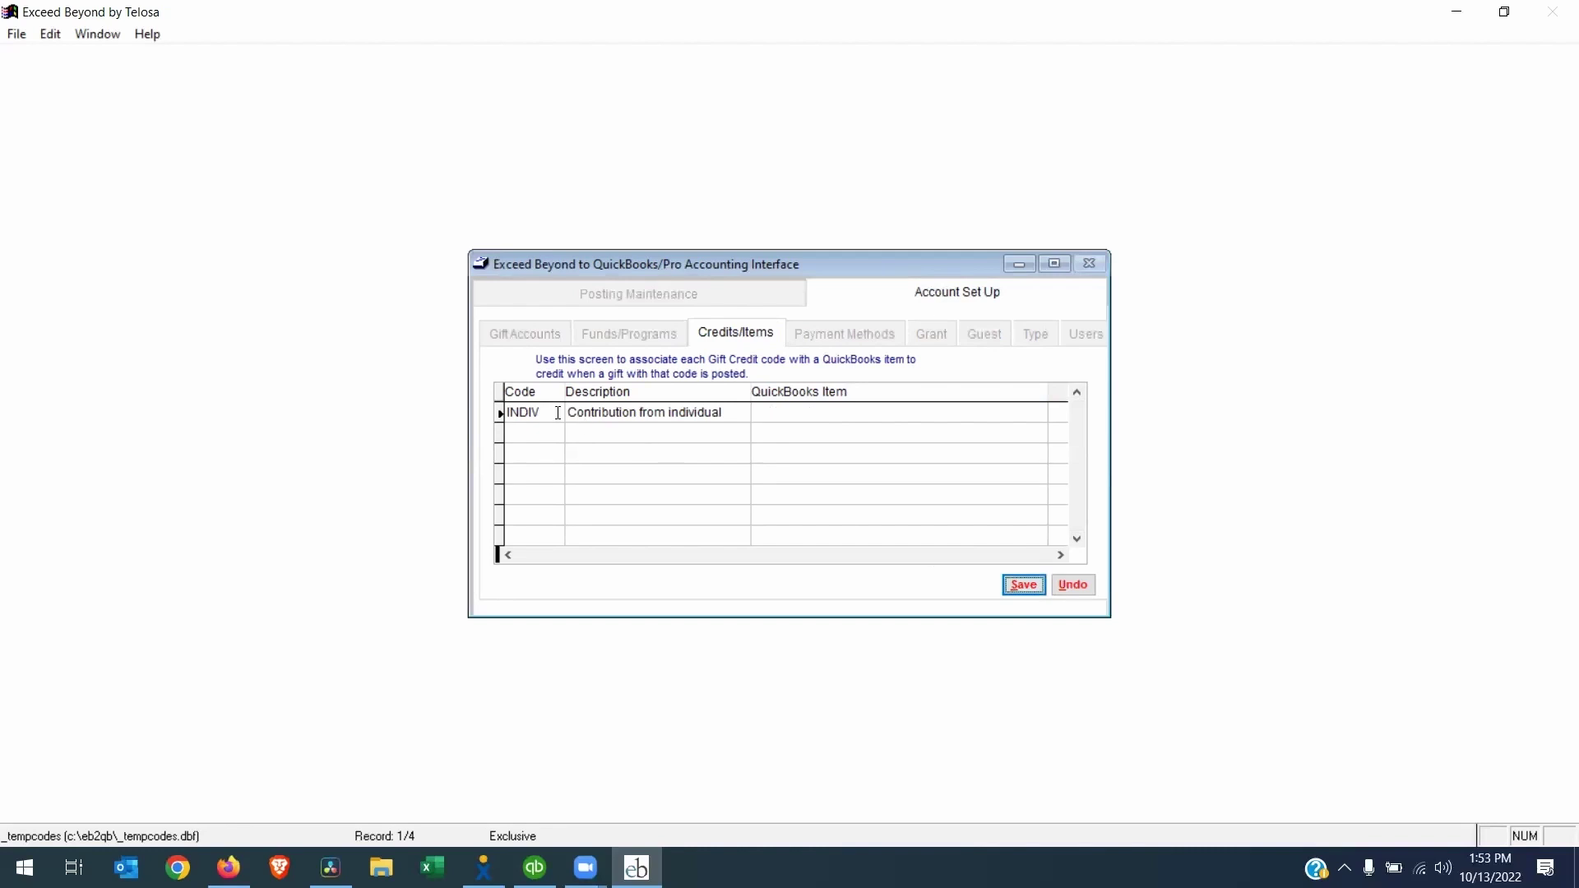
left_click(794, 416)
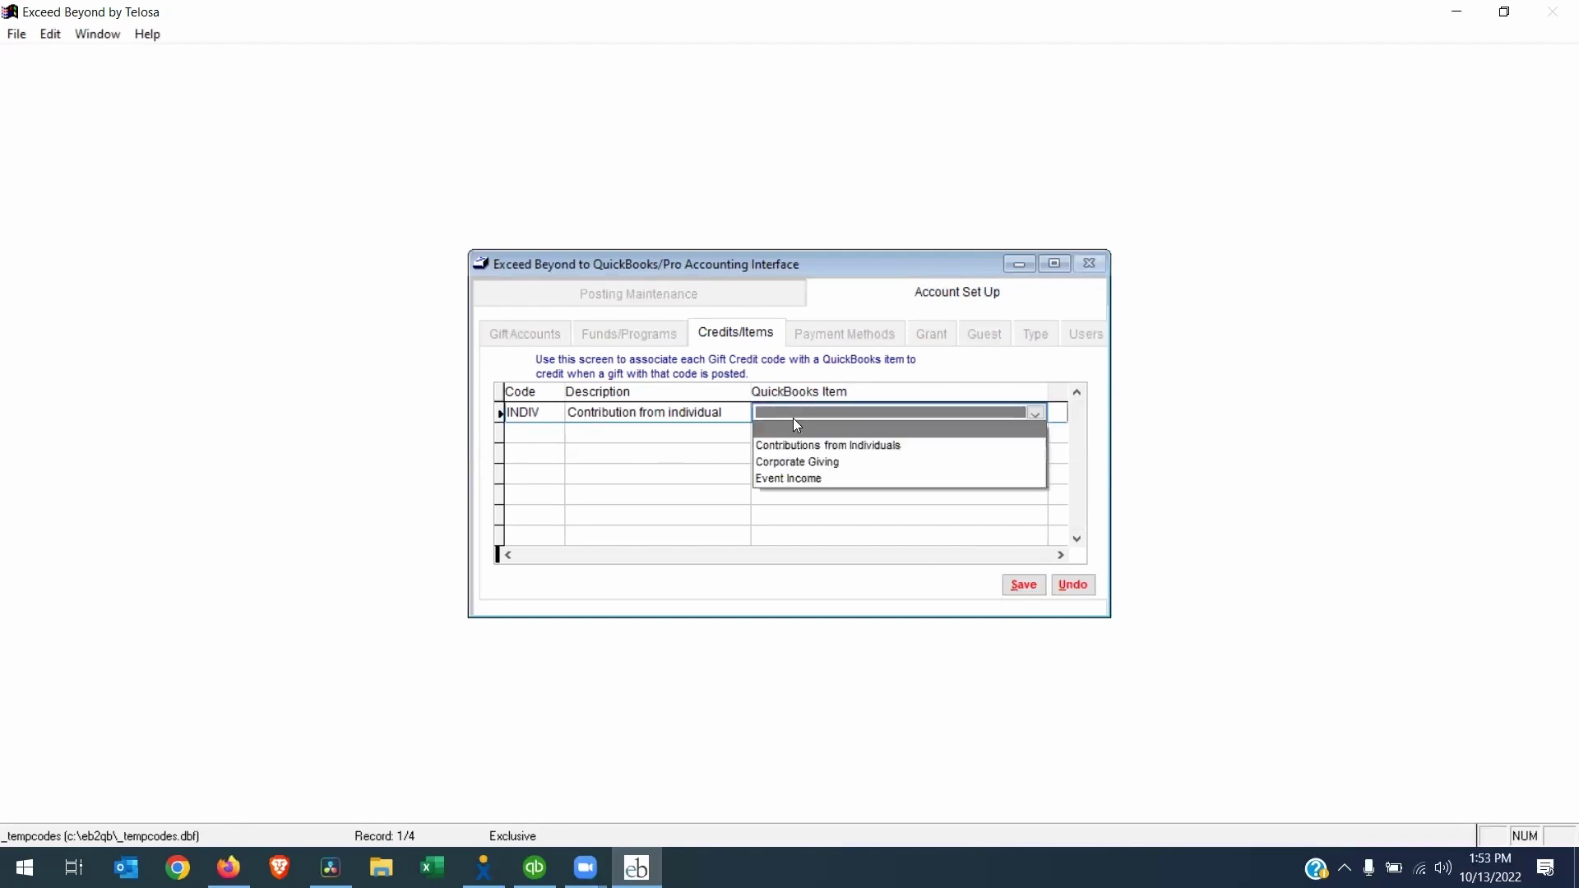
left_click(854, 451)
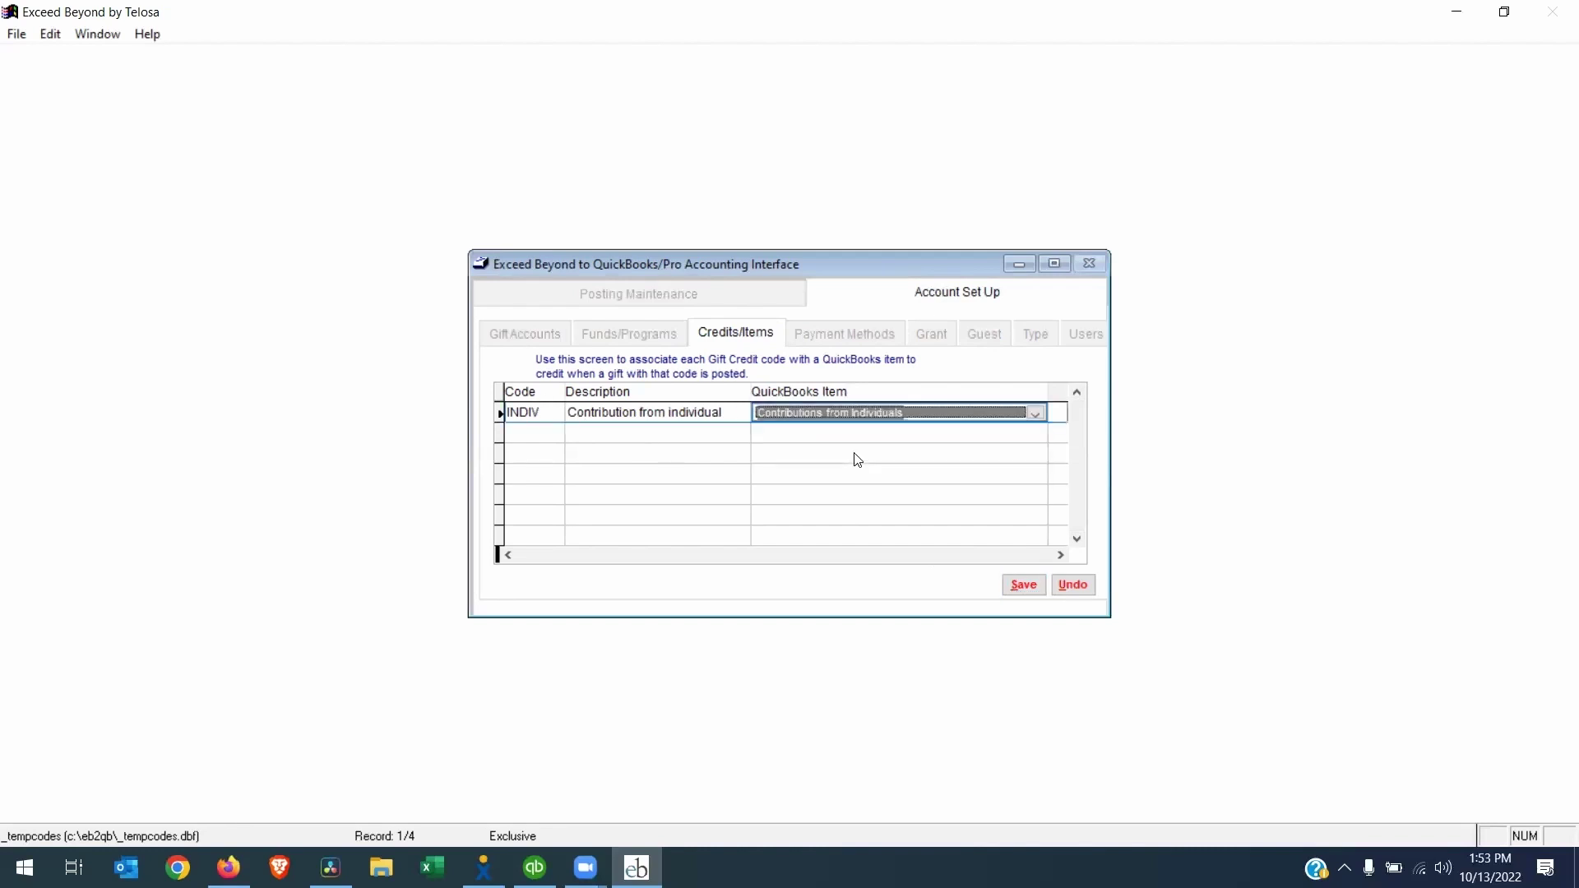
left_click(1017, 586)
Map the Cash Donation/Money Order method to the QuickBooks payment method Cash and save
left_click(810, 342)
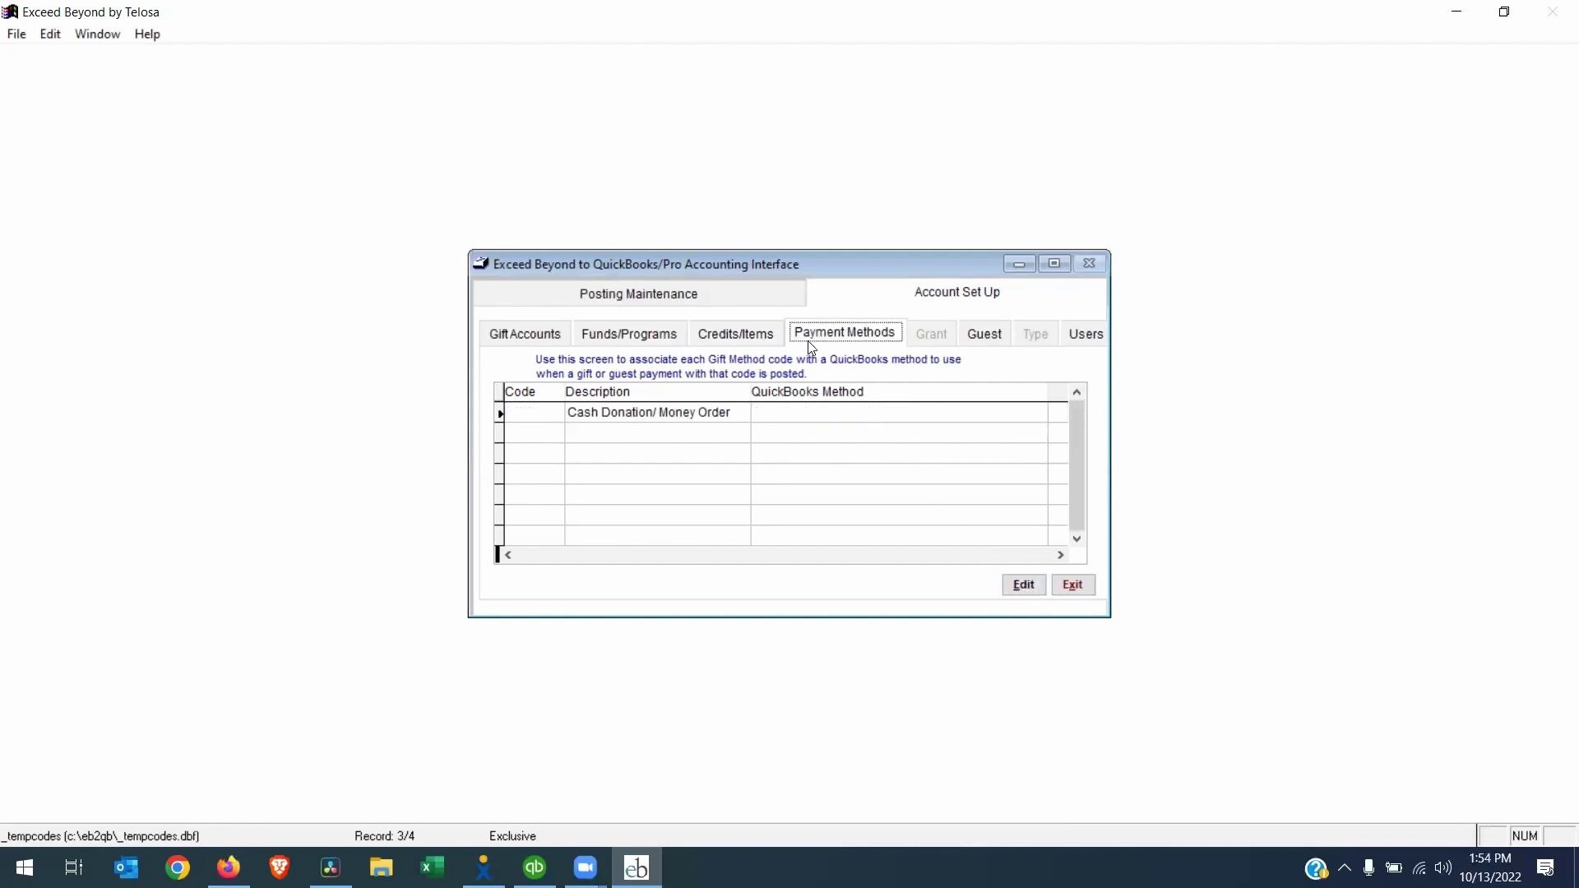
left_click(1023, 585)
left_click(786, 417)
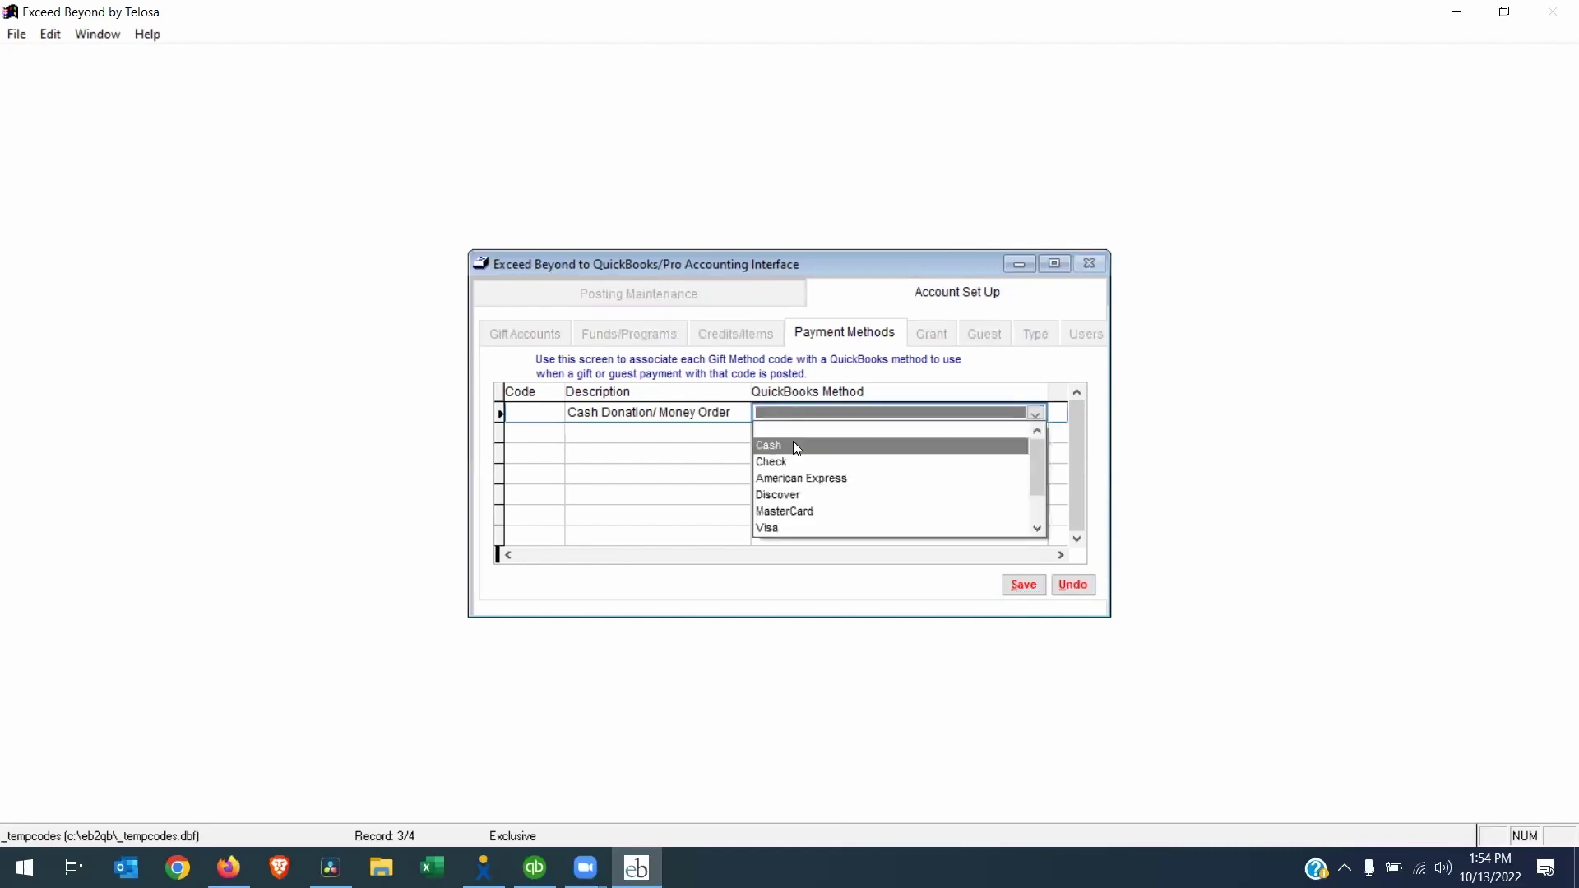
left_click(793, 445)
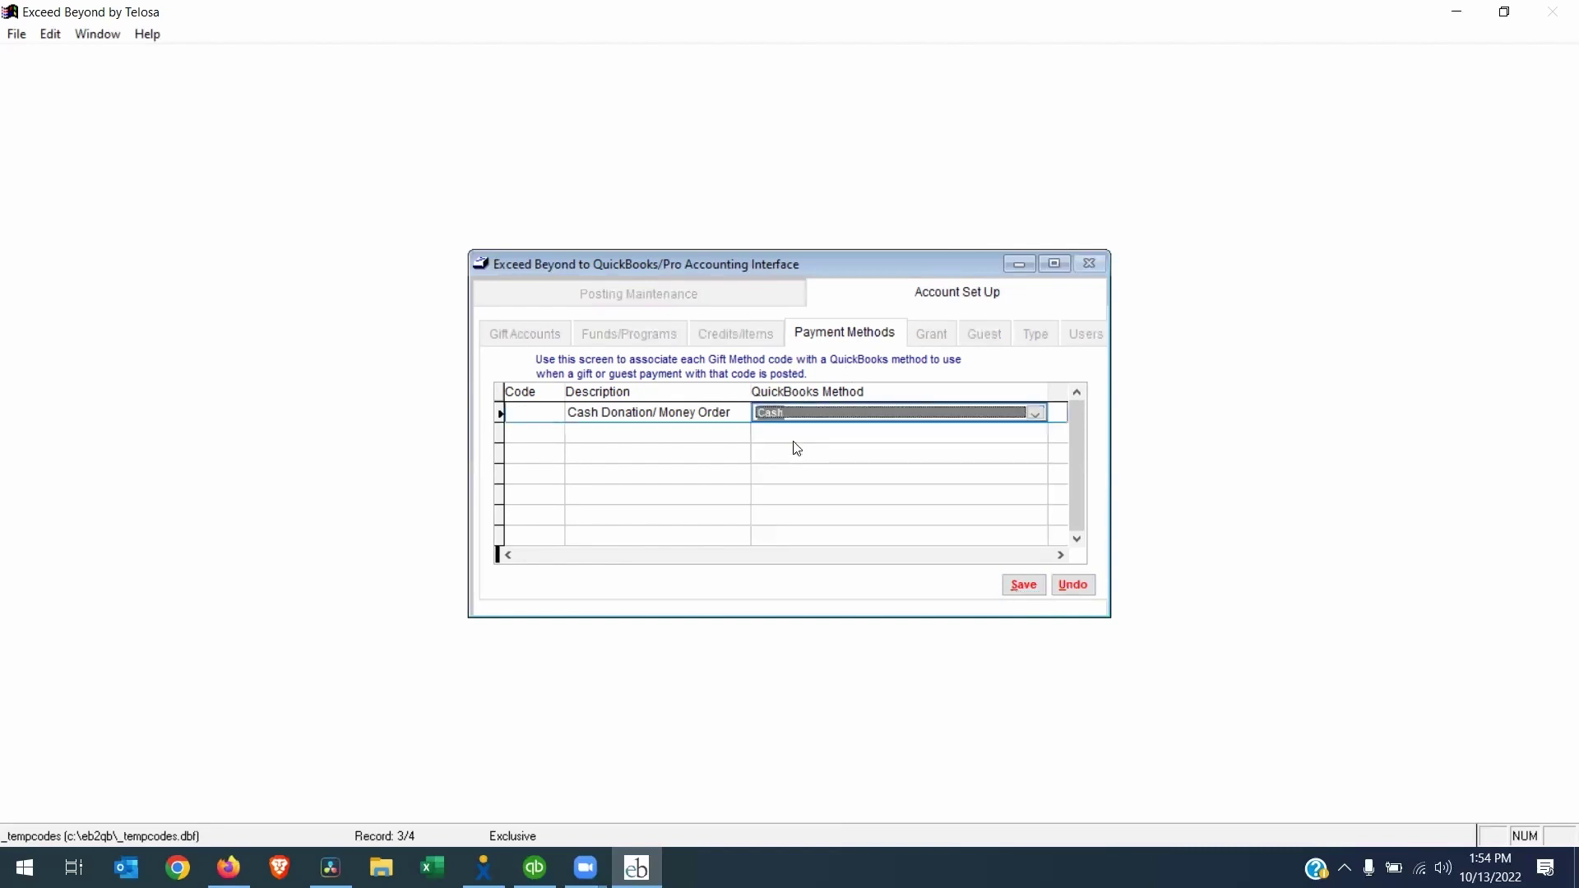
left_click(1018, 587)
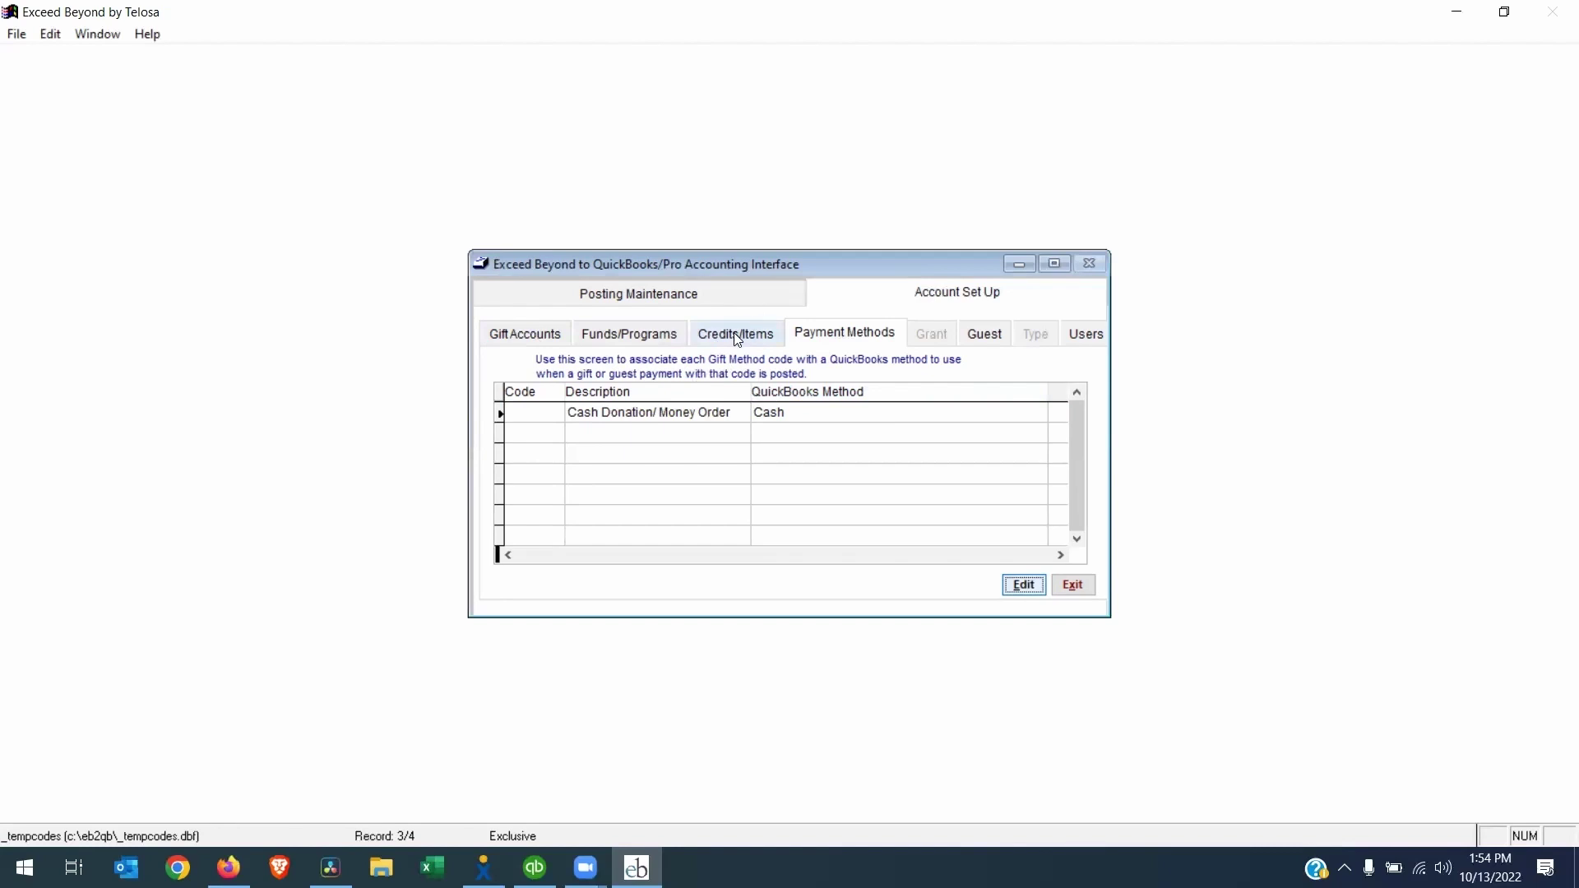
left_click(638, 333)
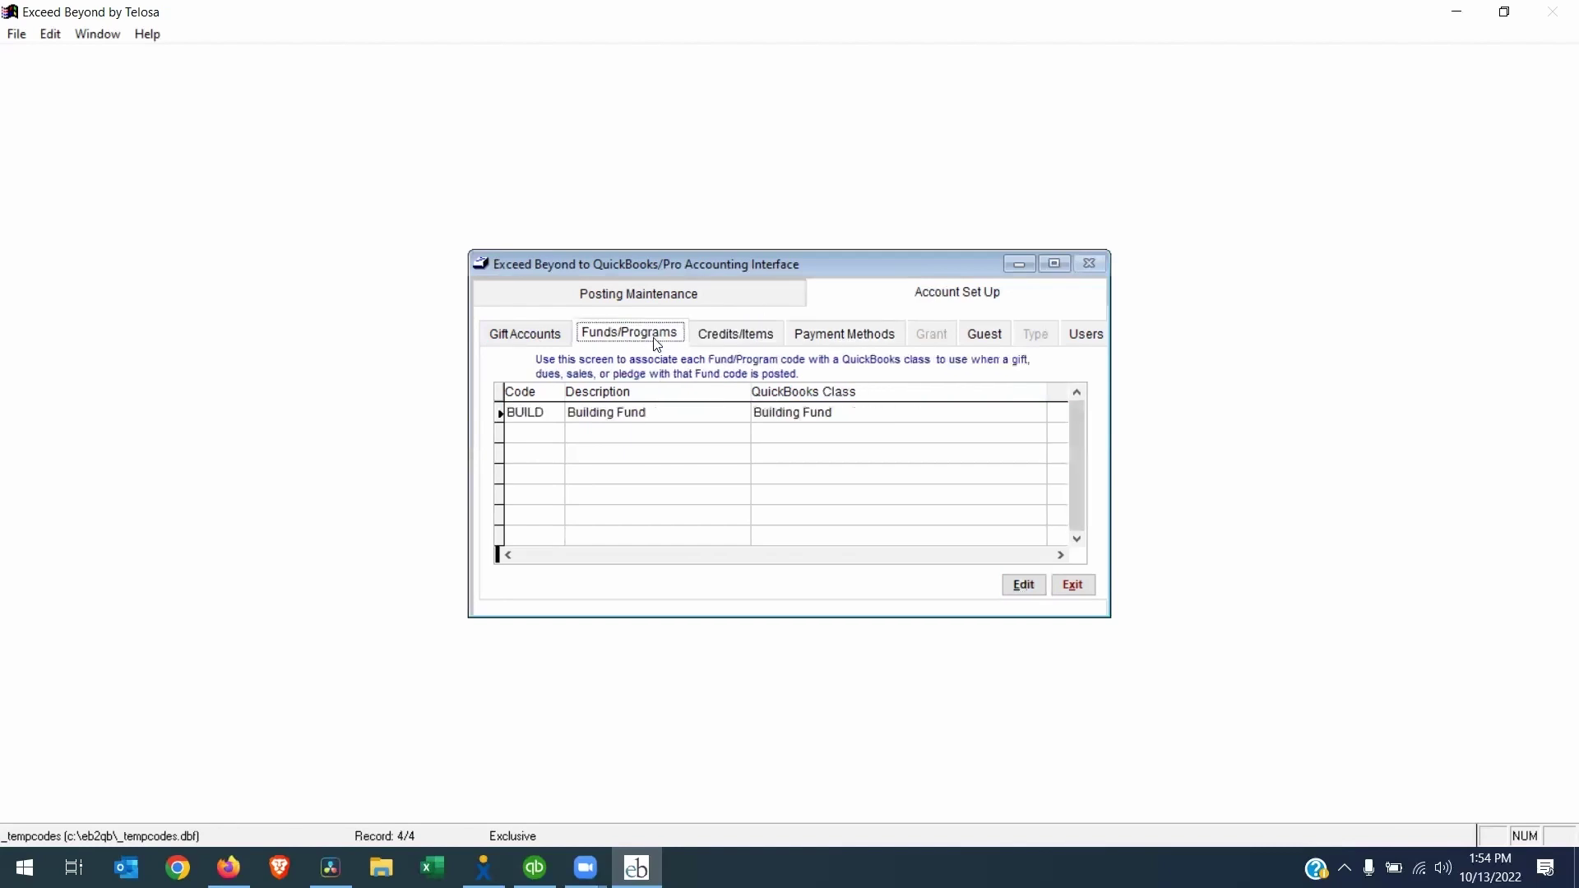
For batch 10/13/22-C, set QuickBooks transaction date 10/13/2022 and preview its gift transaction report
left_click(585, 303)
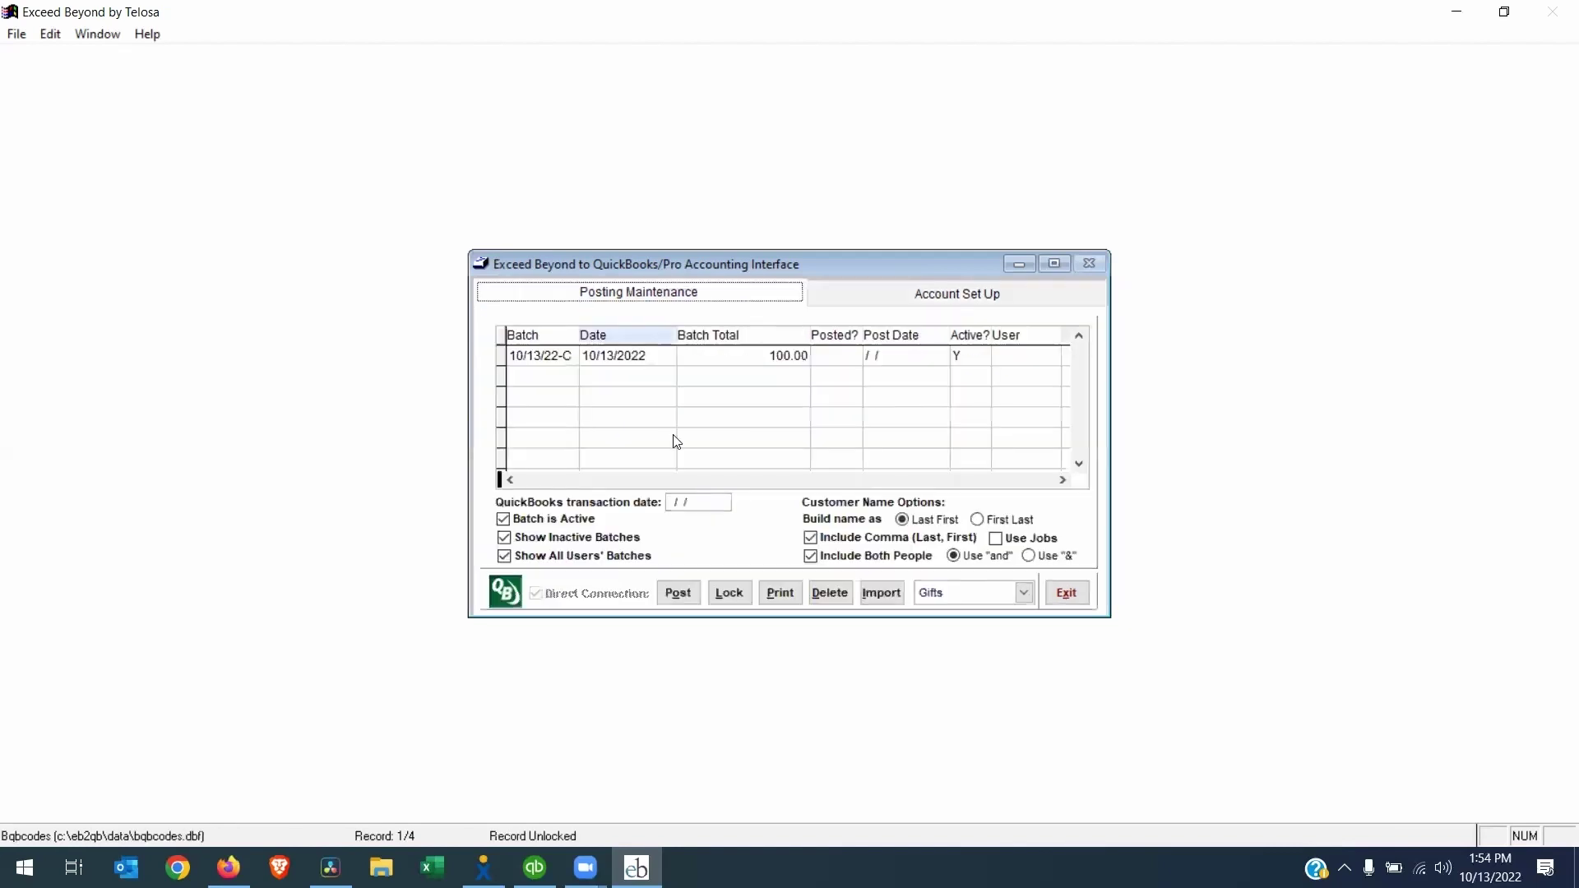
left_click(598, 355)
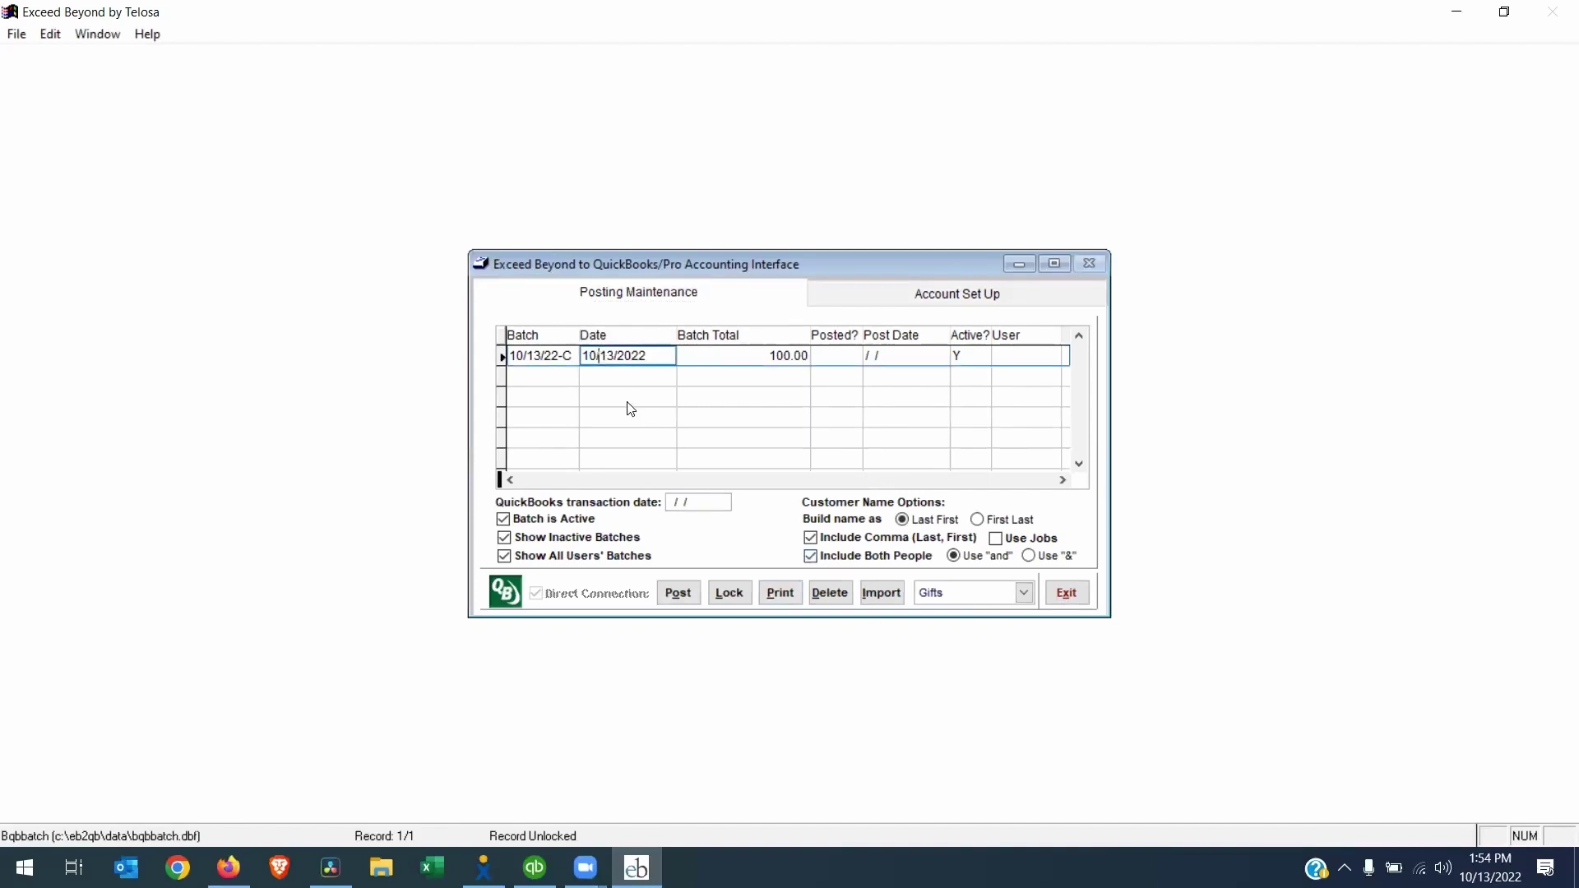
left_click(712, 498)
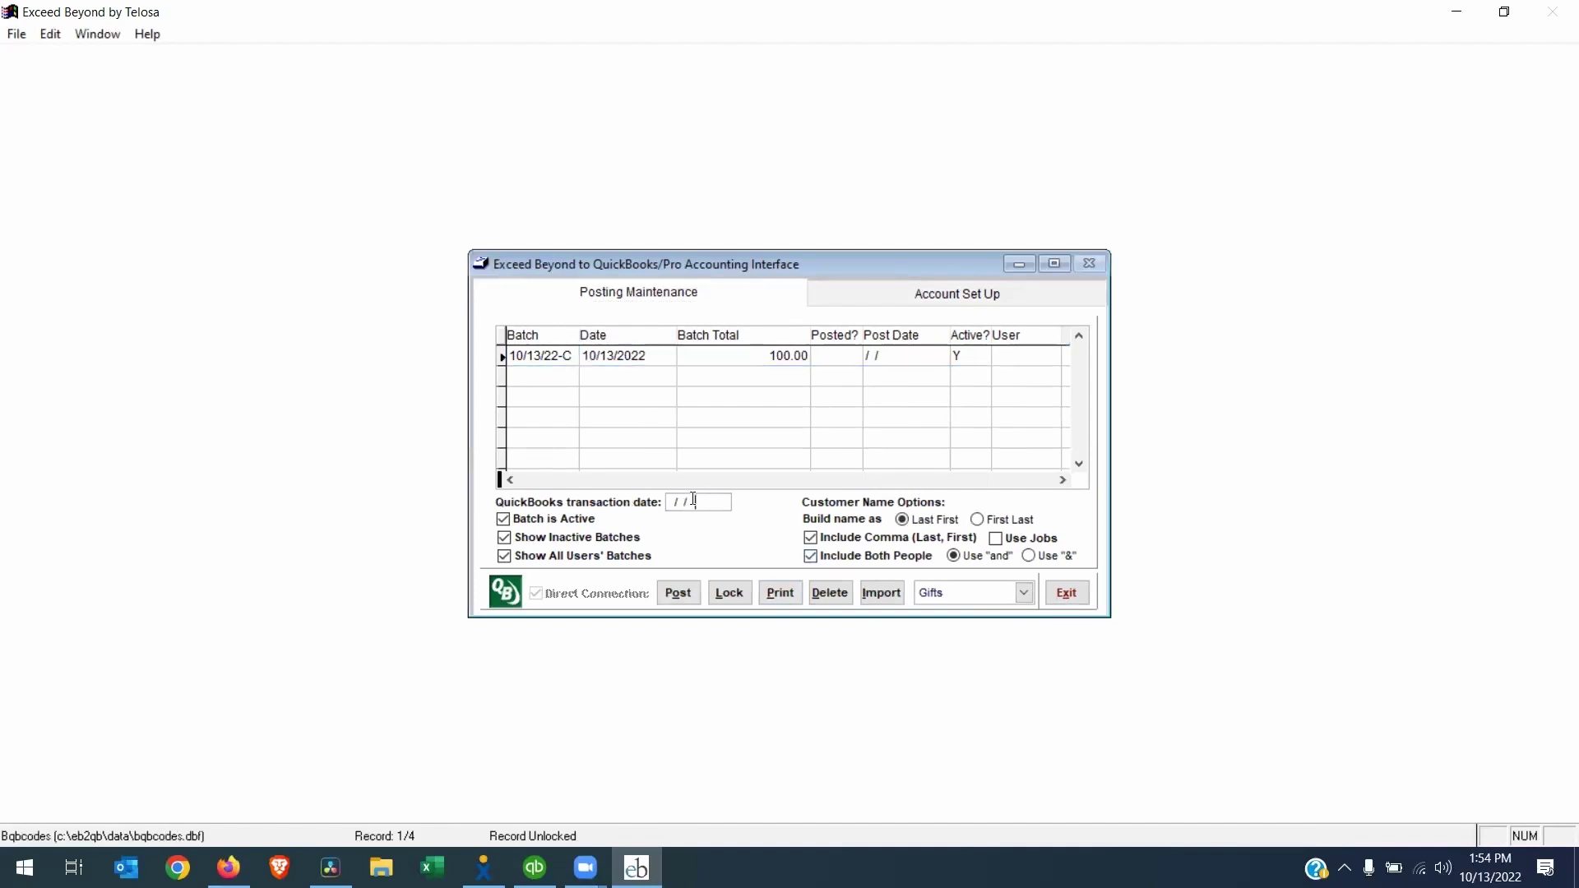
type("10132022")
left_click(810, 535)
left_click(780, 592)
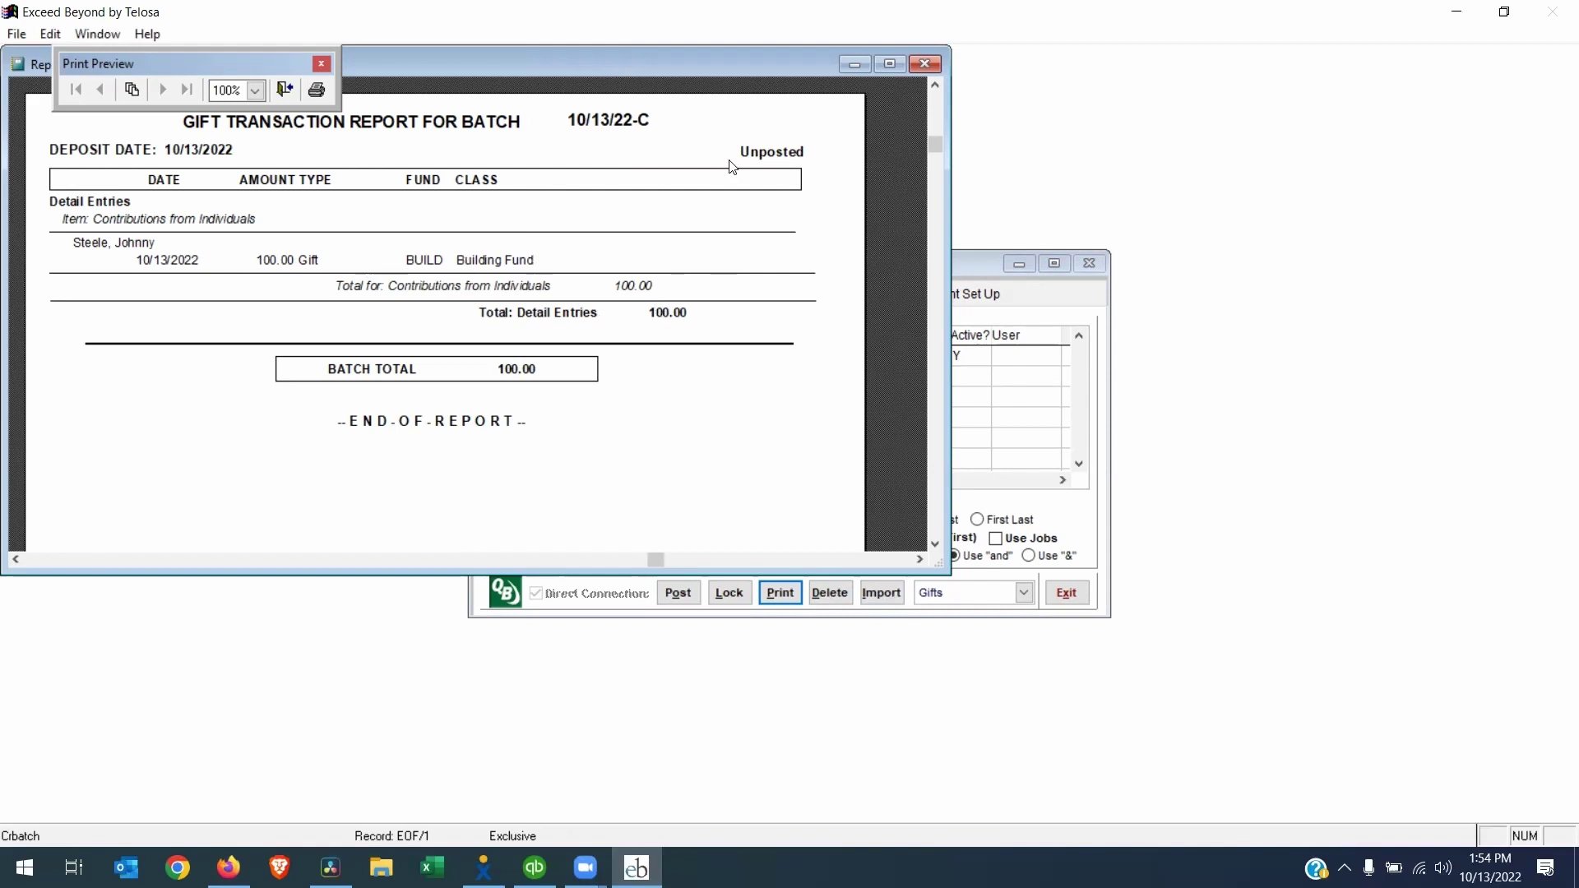
left_click(284, 89)
Skip printing, post the batch, and allow Exceed Beyond access whenever the company file is open
left_click(861, 503)
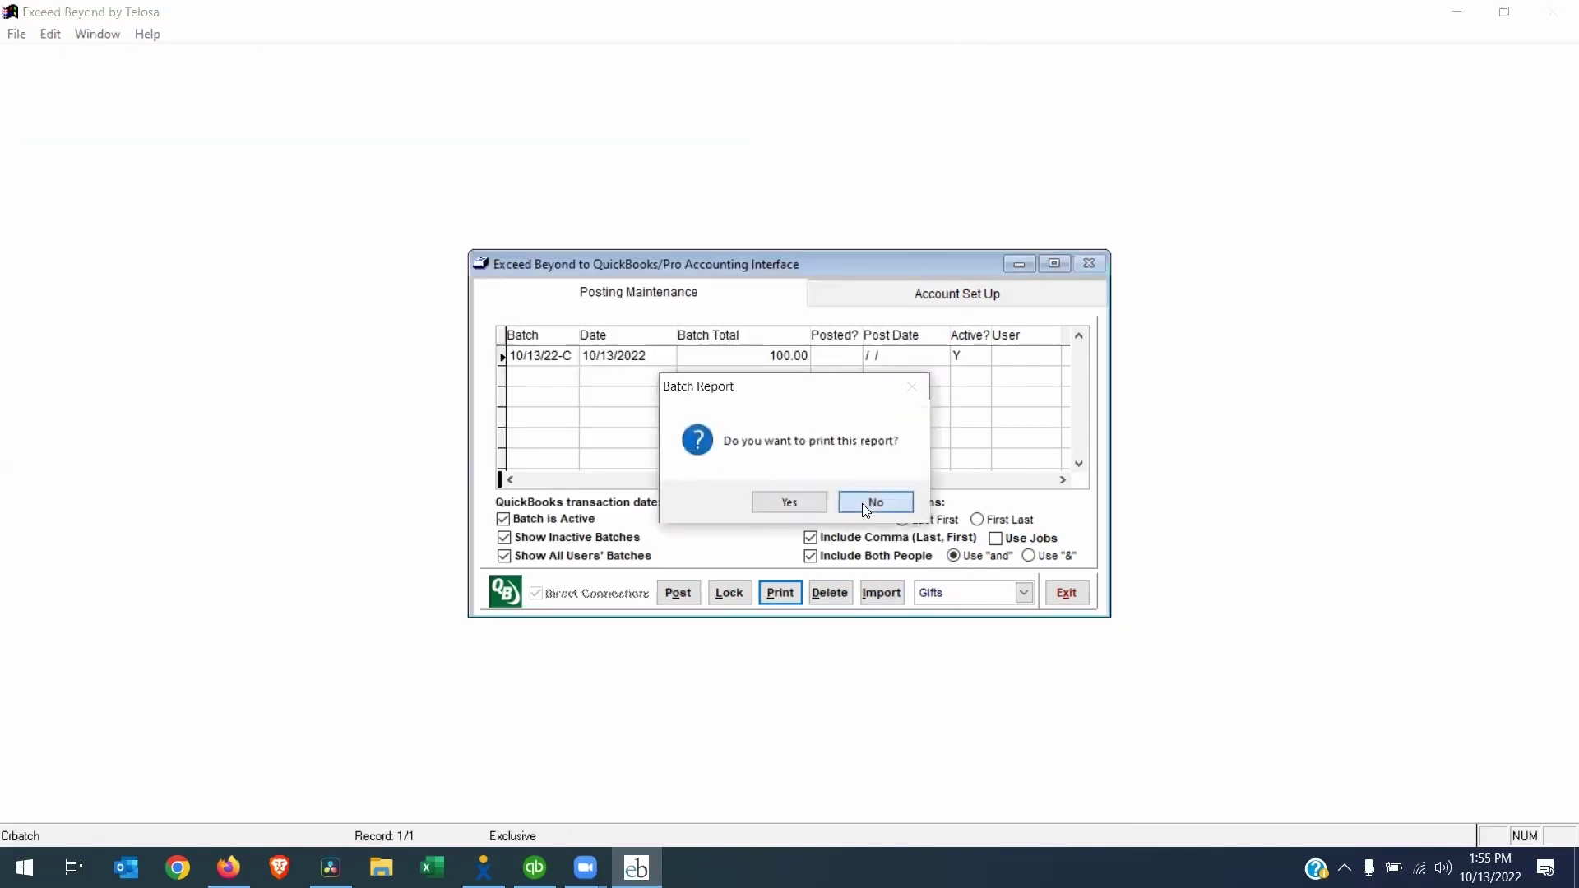
left_click(678, 593)
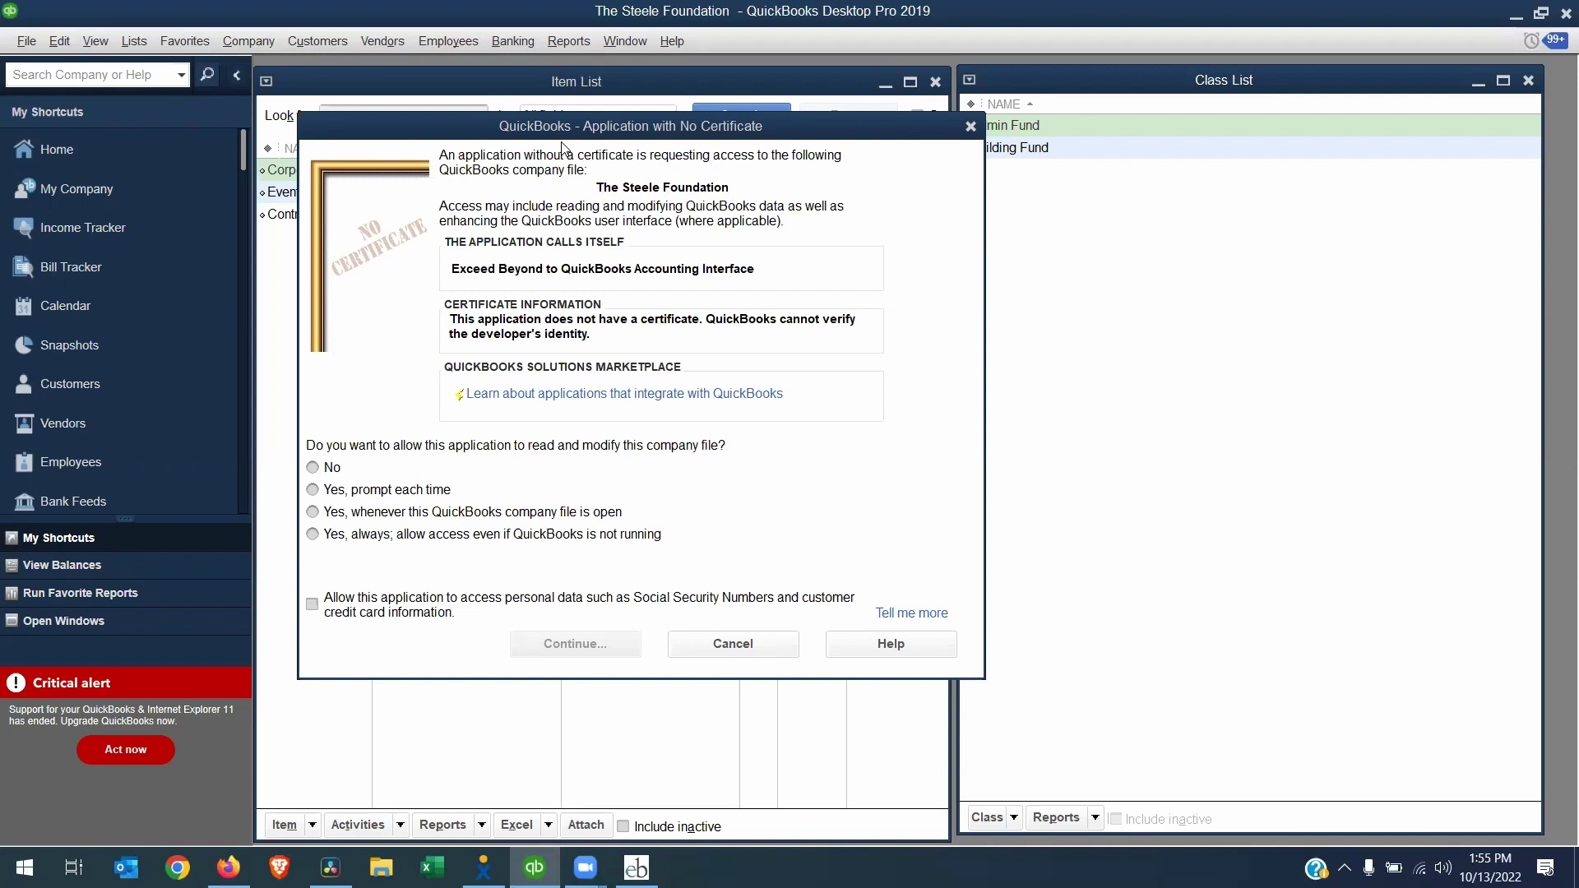
left_click(330, 513)
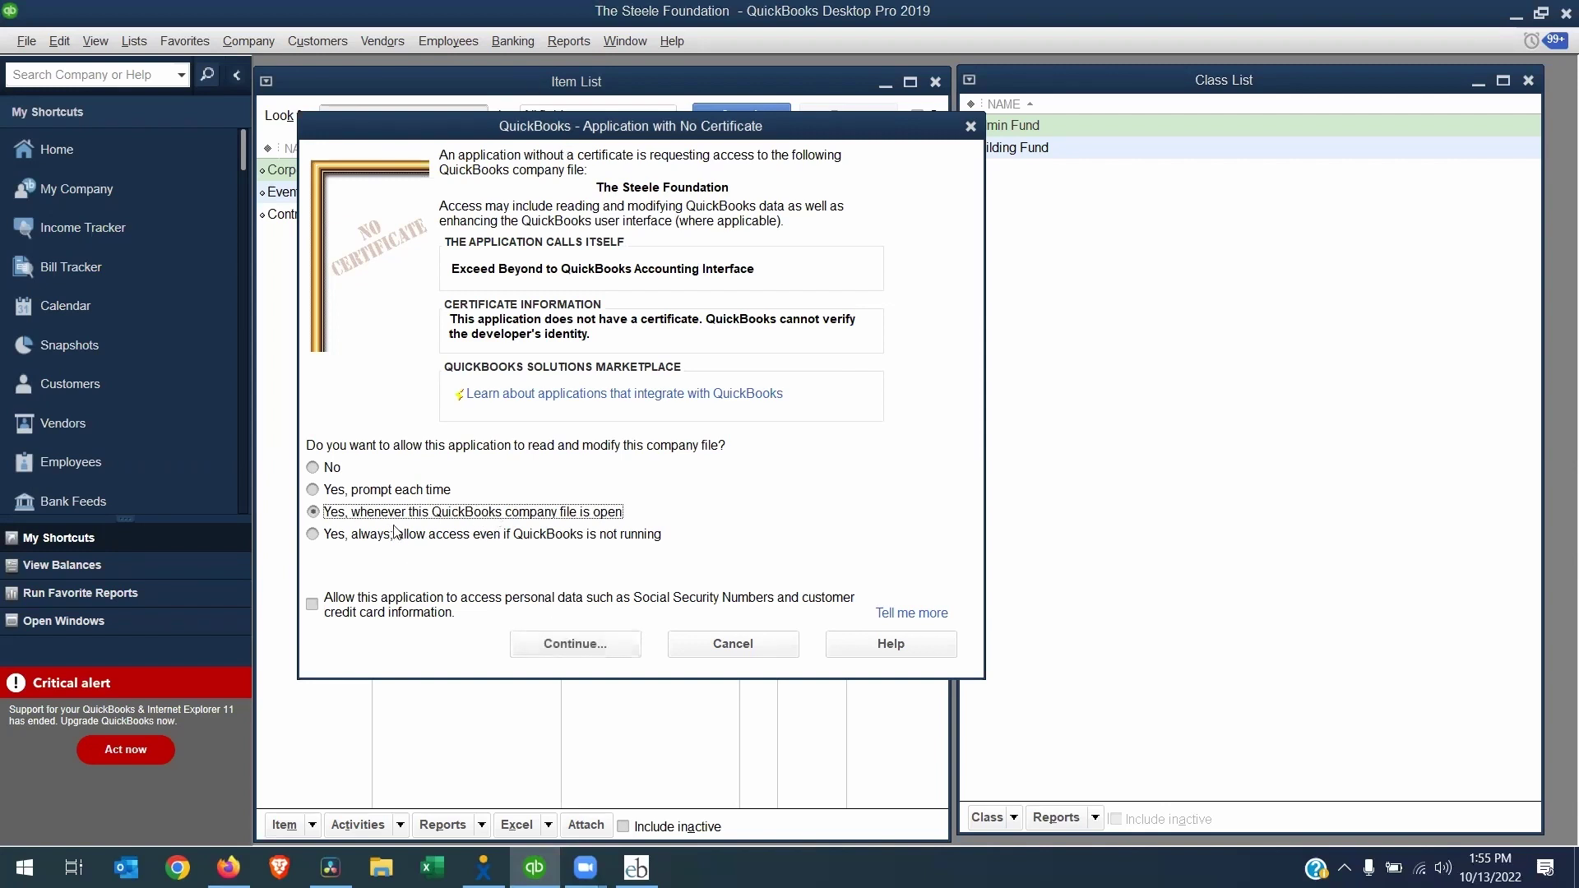
left_click(576, 644)
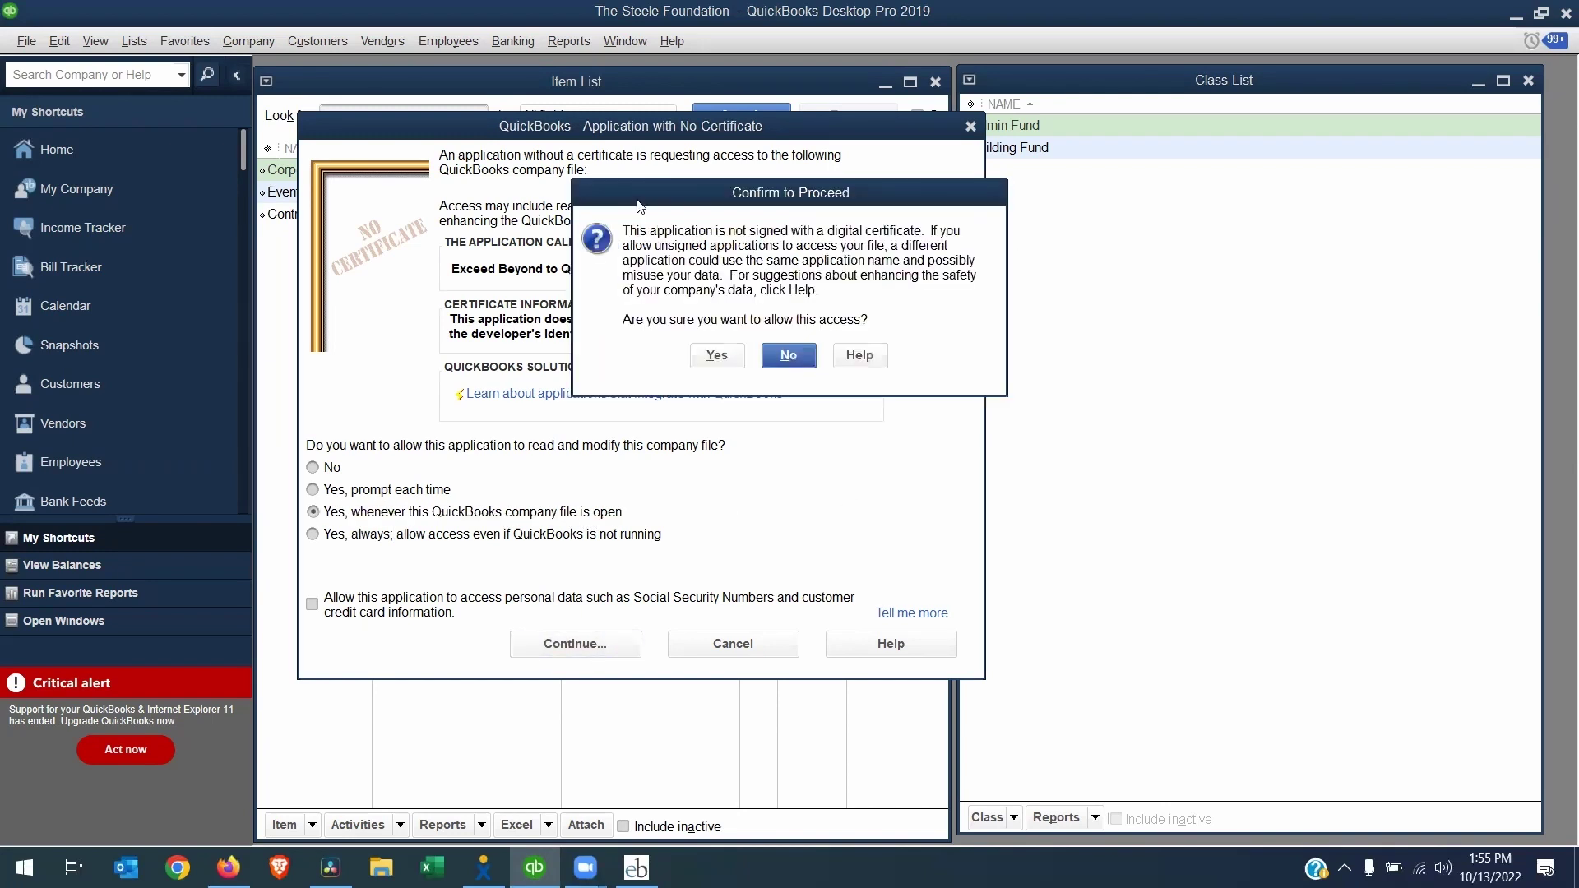
left_click(717, 359)
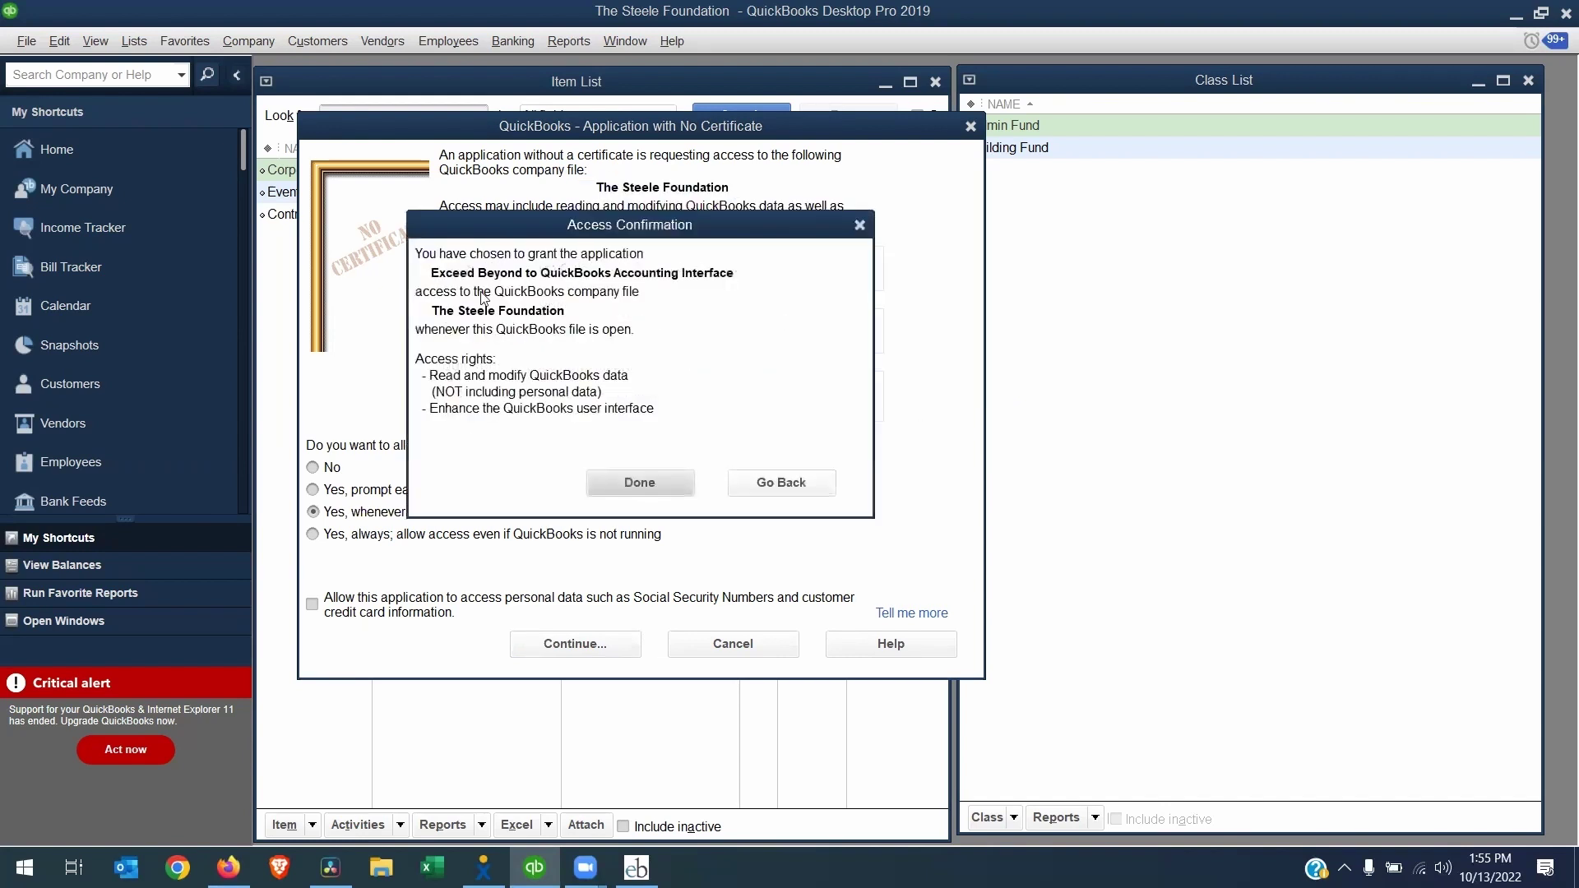
left_click(638, 482)
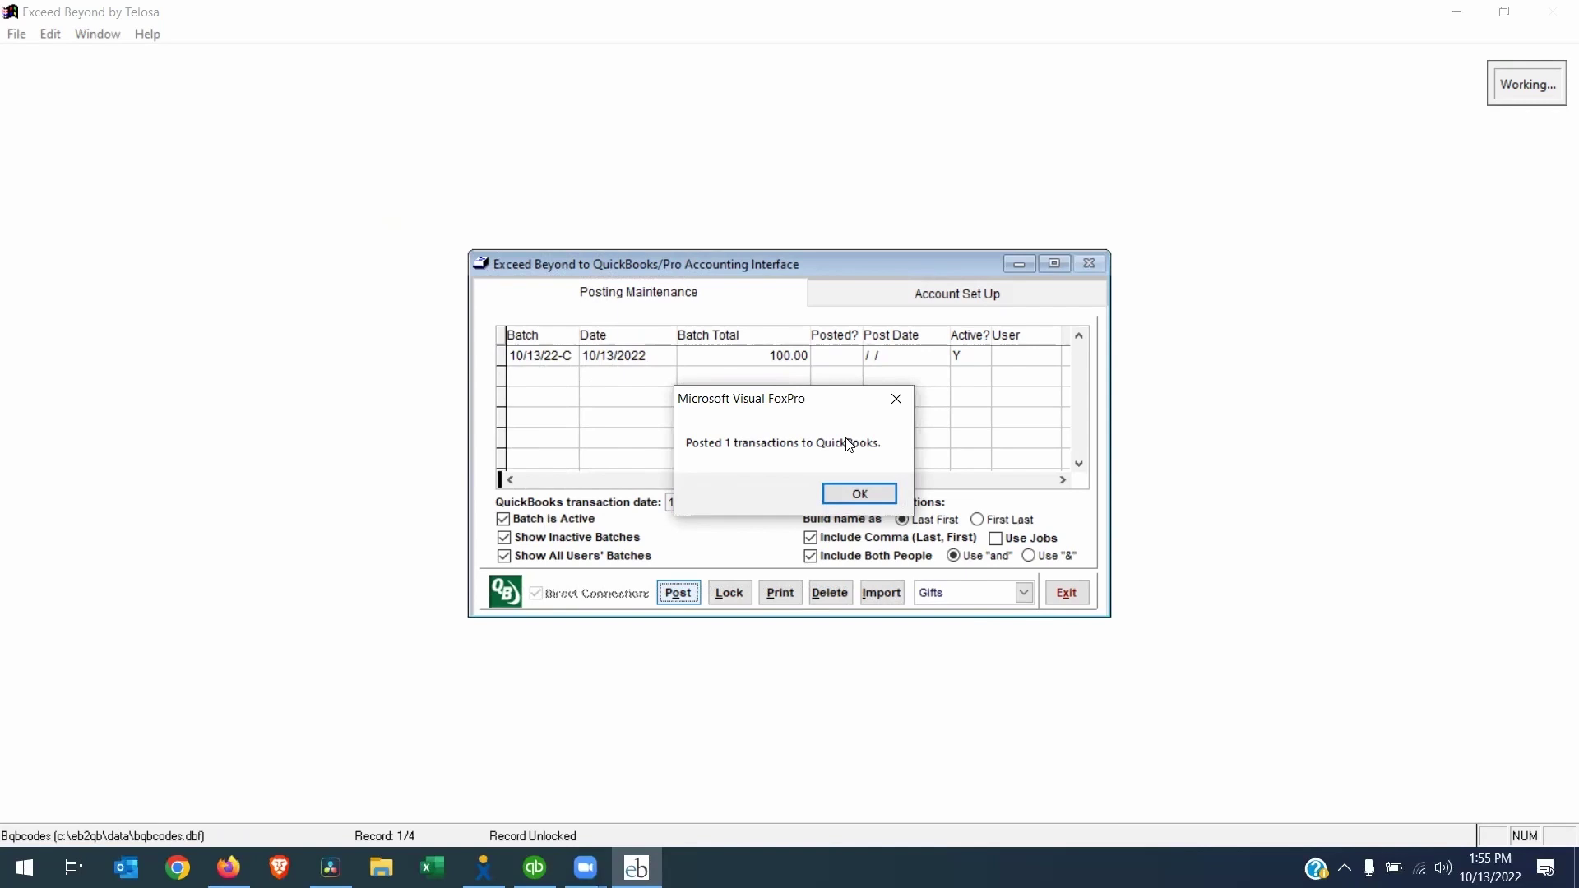
Dismiss the 'Posted 1 transactions to QuickBooks' confirmation message
left_click(859, 494)
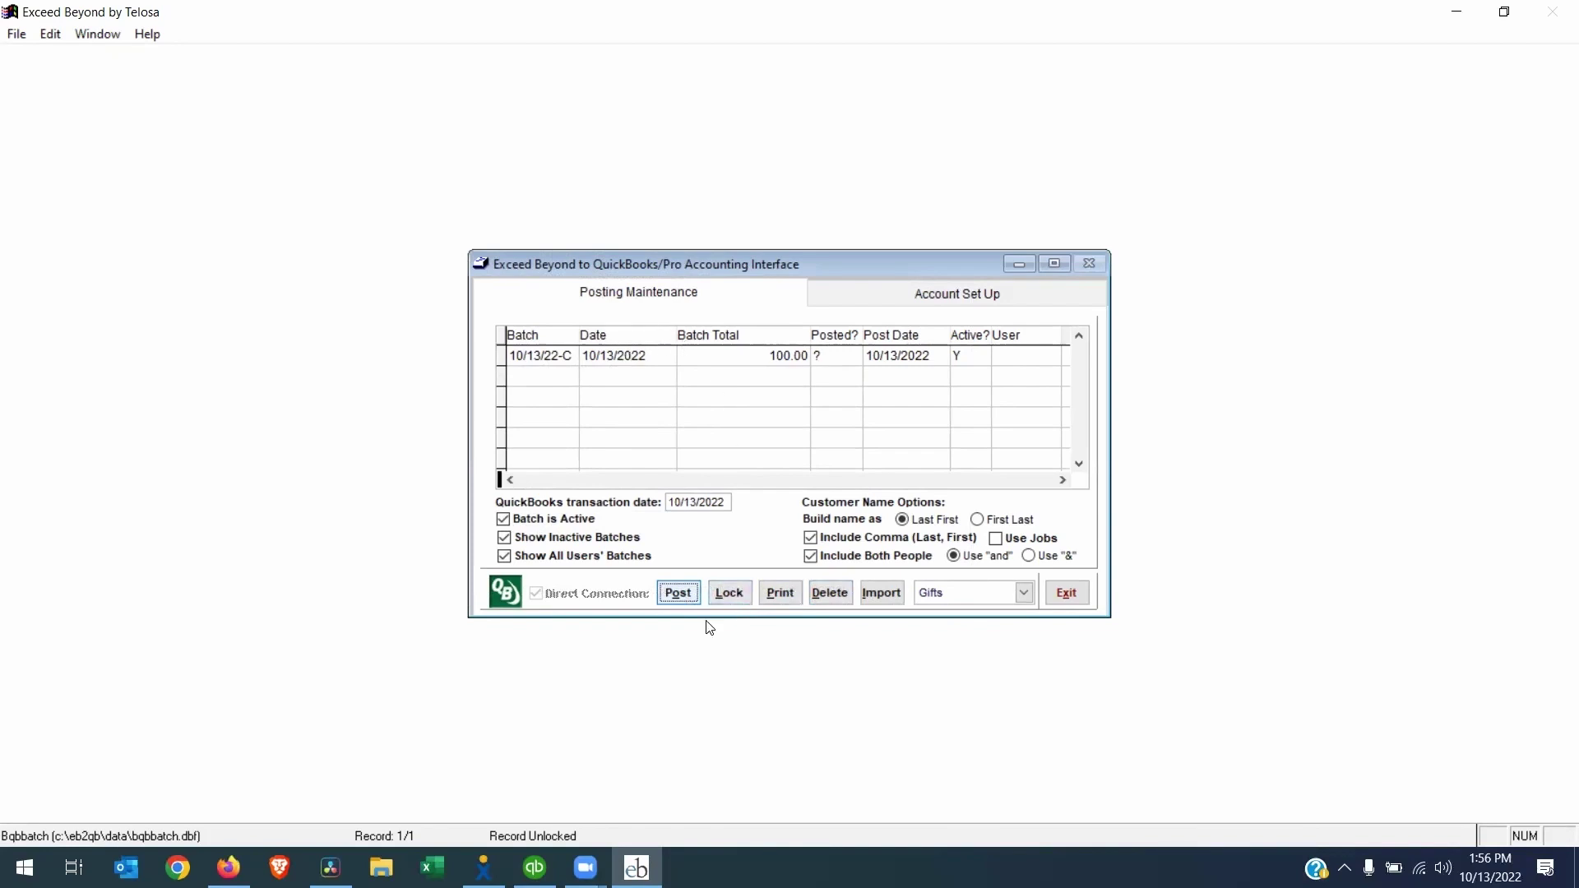
mouse_move(535, 868)
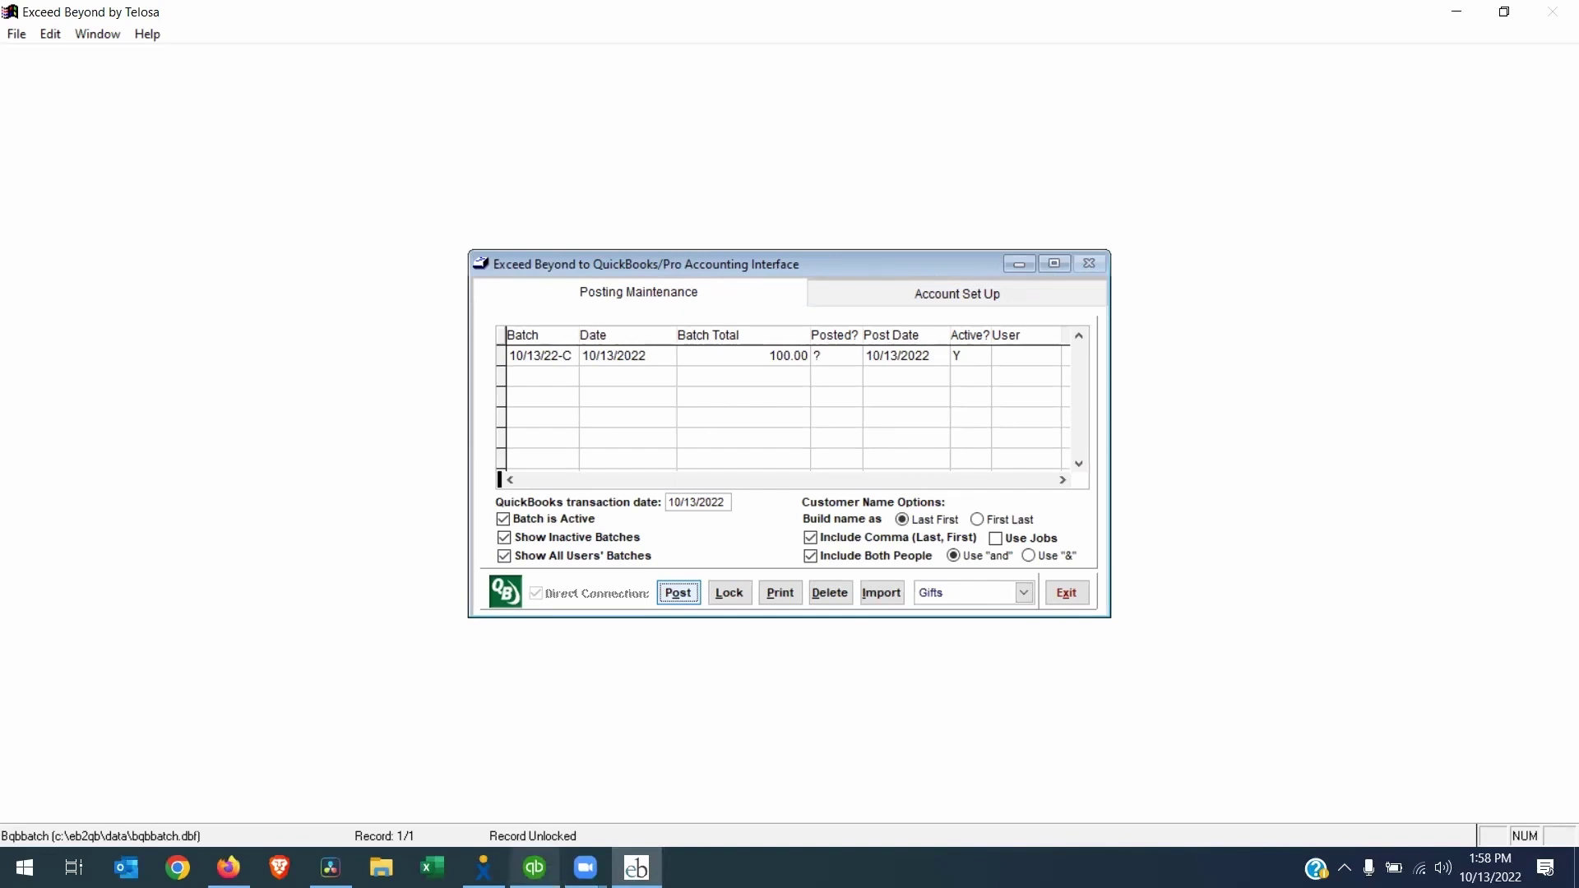
Deposit the 100.00 payment into Bank of the West, memo Batch 10/13/22-C, and save
left_click(564, 794)
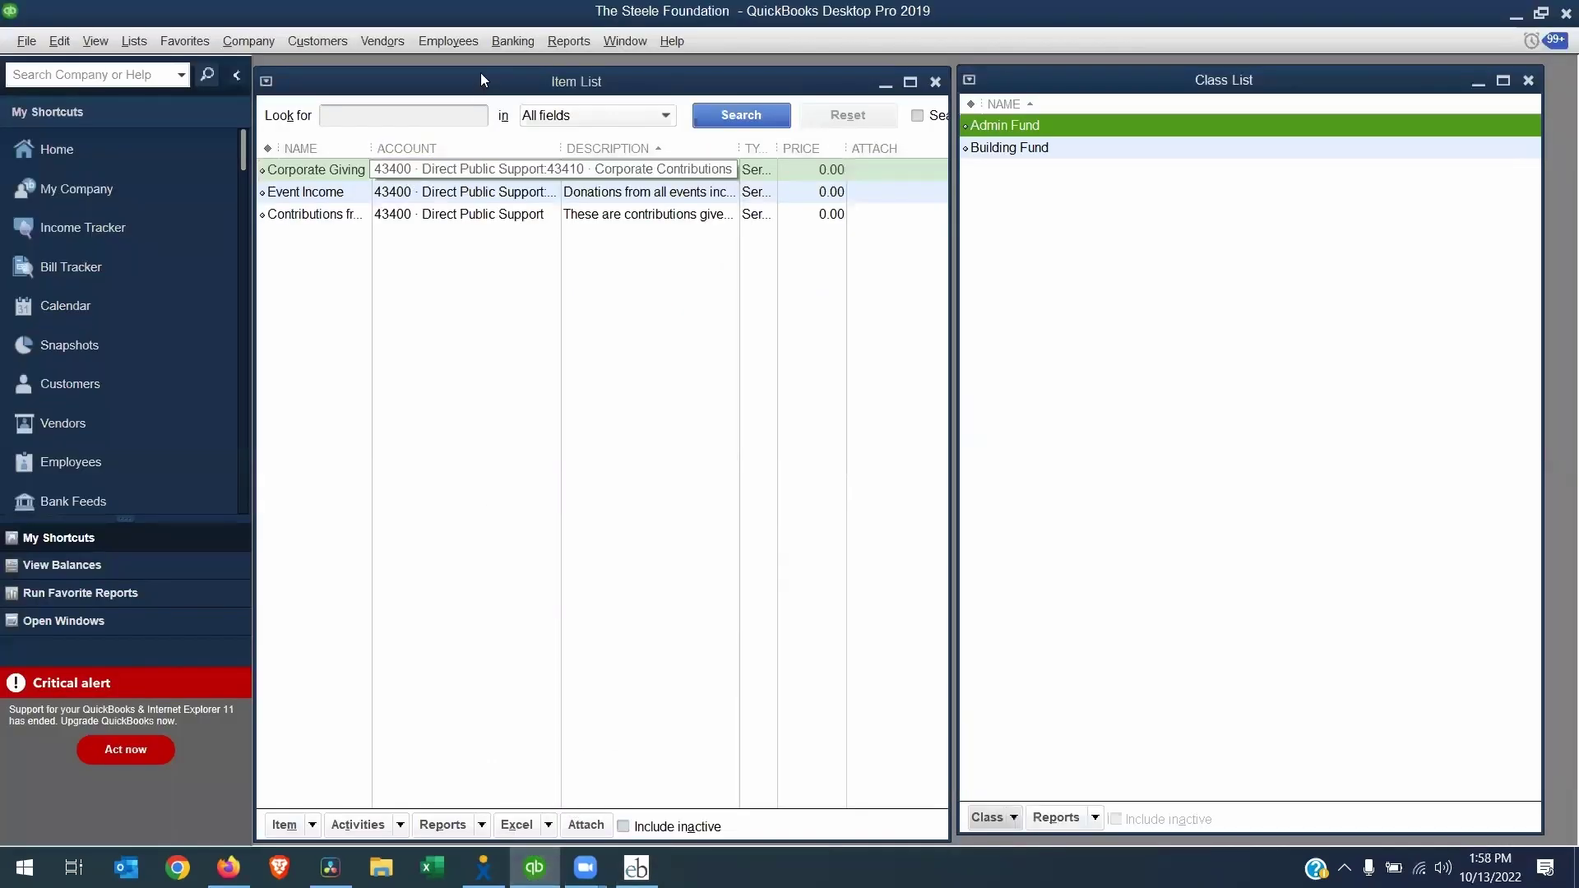
left_click(511, 51)
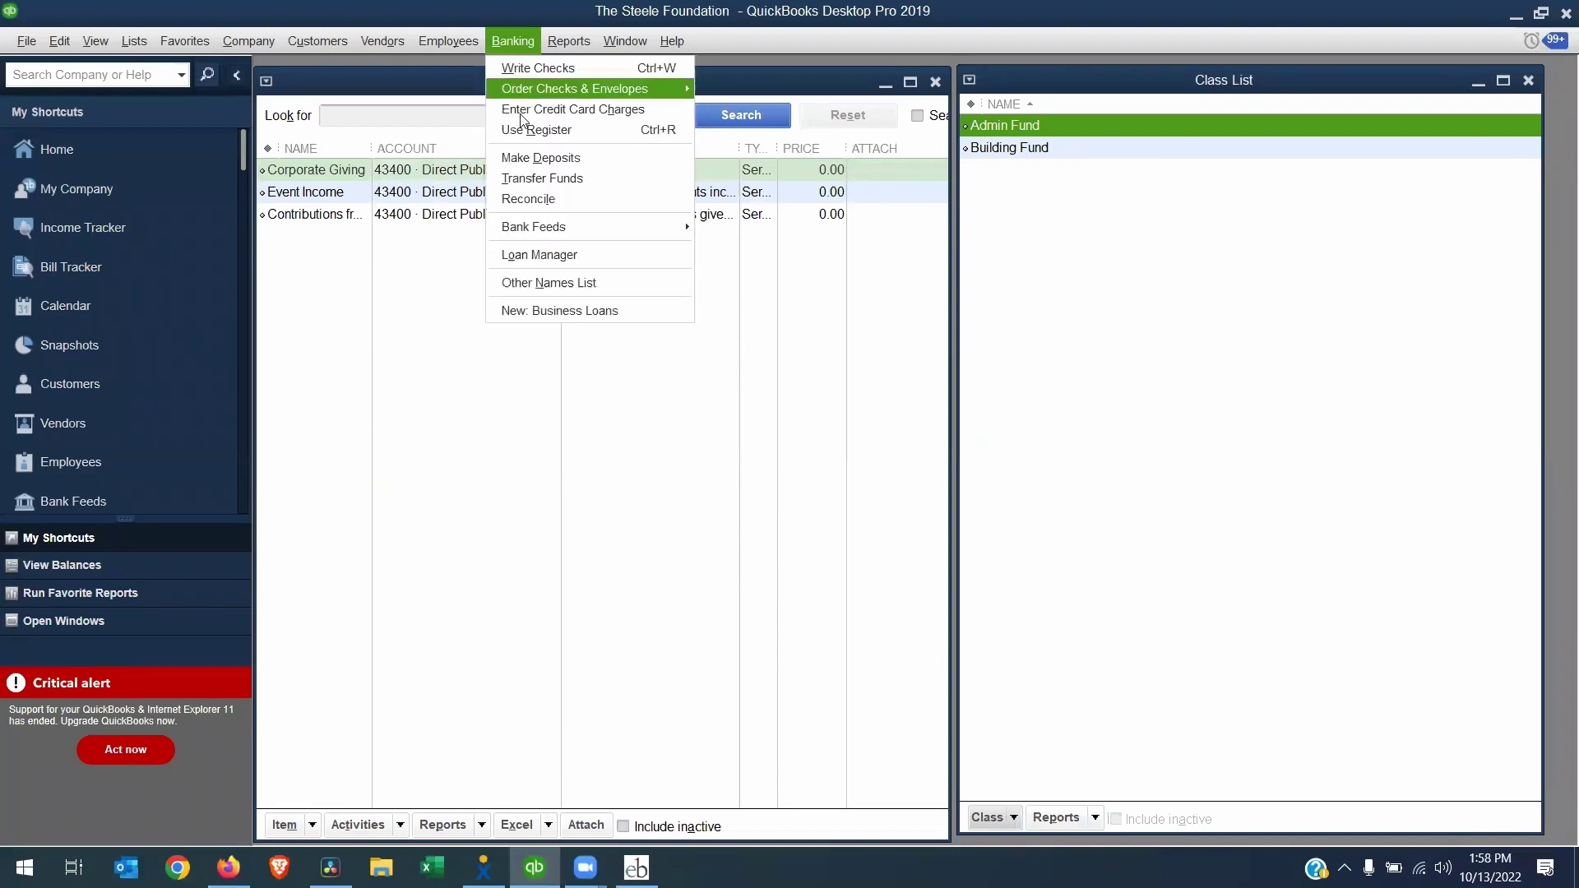
left_click(543, 155)
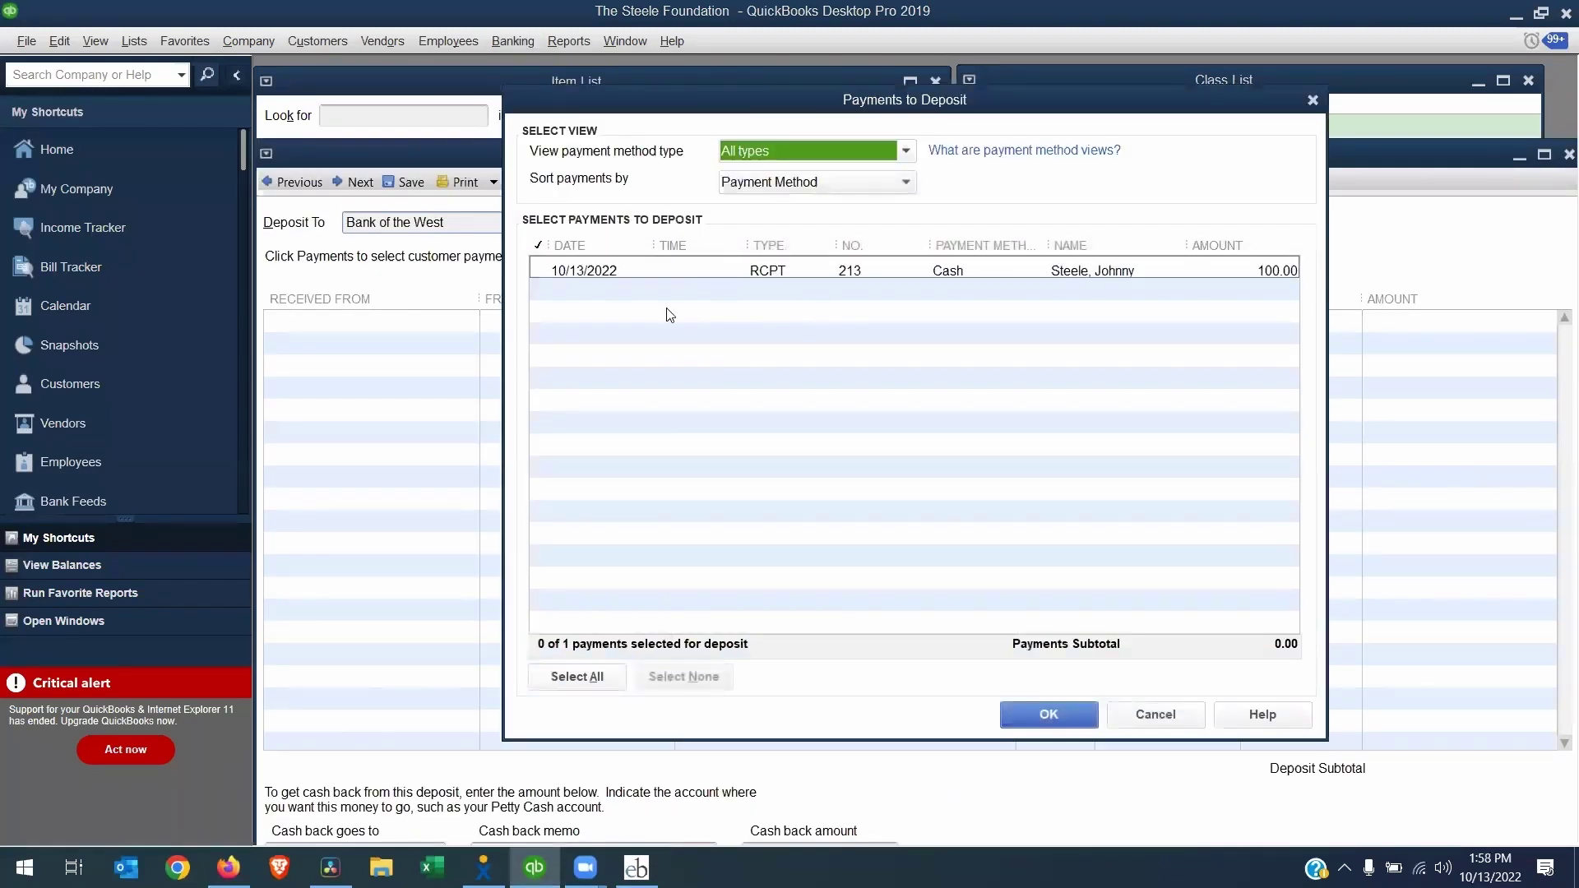
left_click(1042, 272)
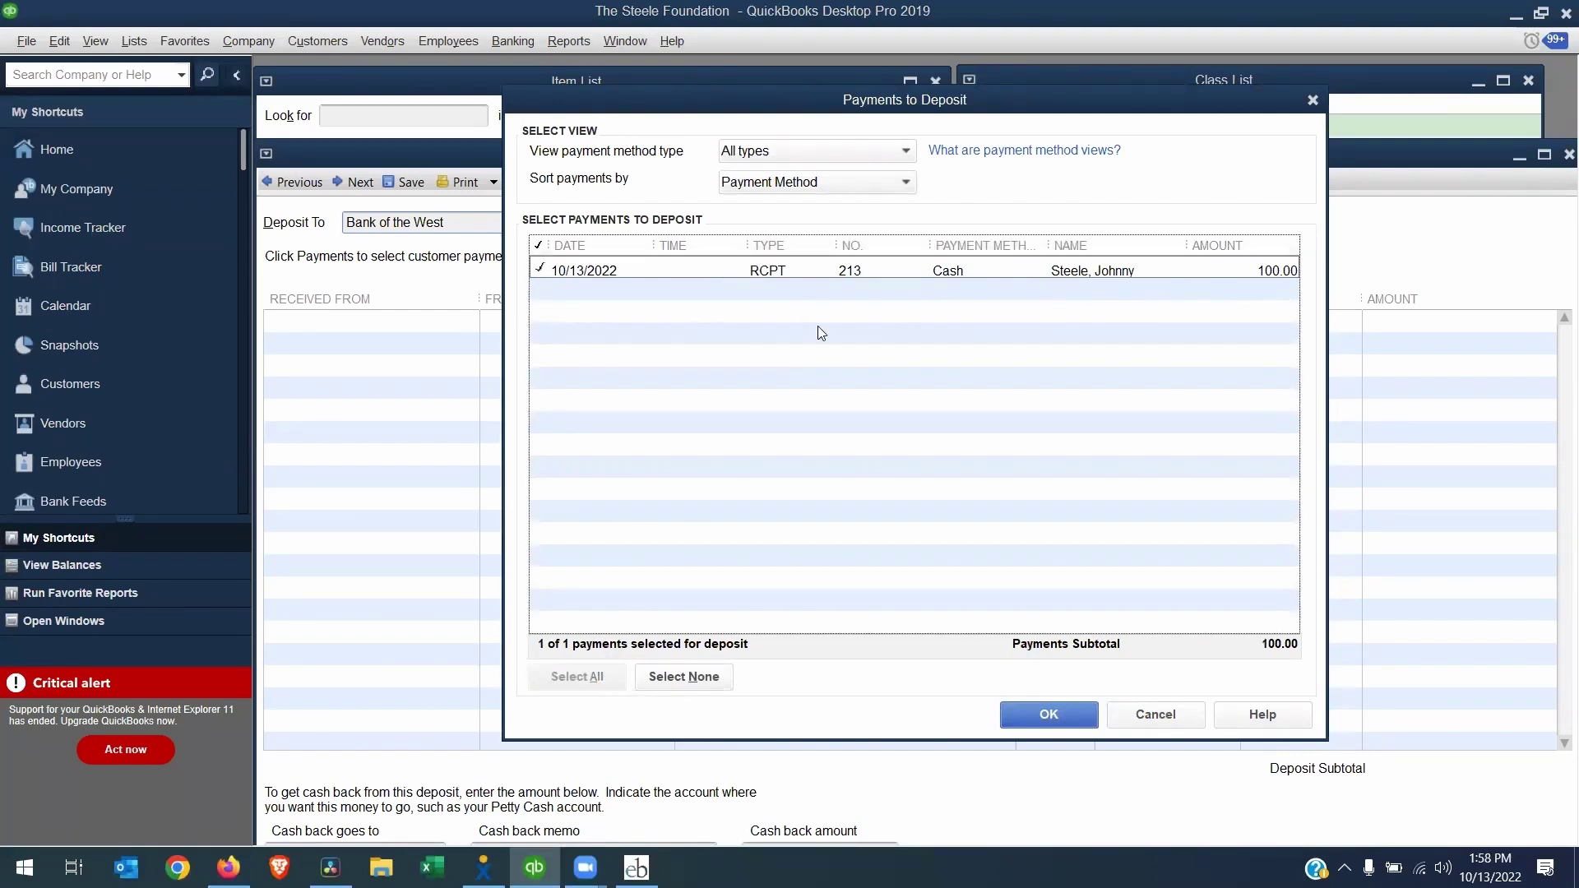
left_click(1047, 714)
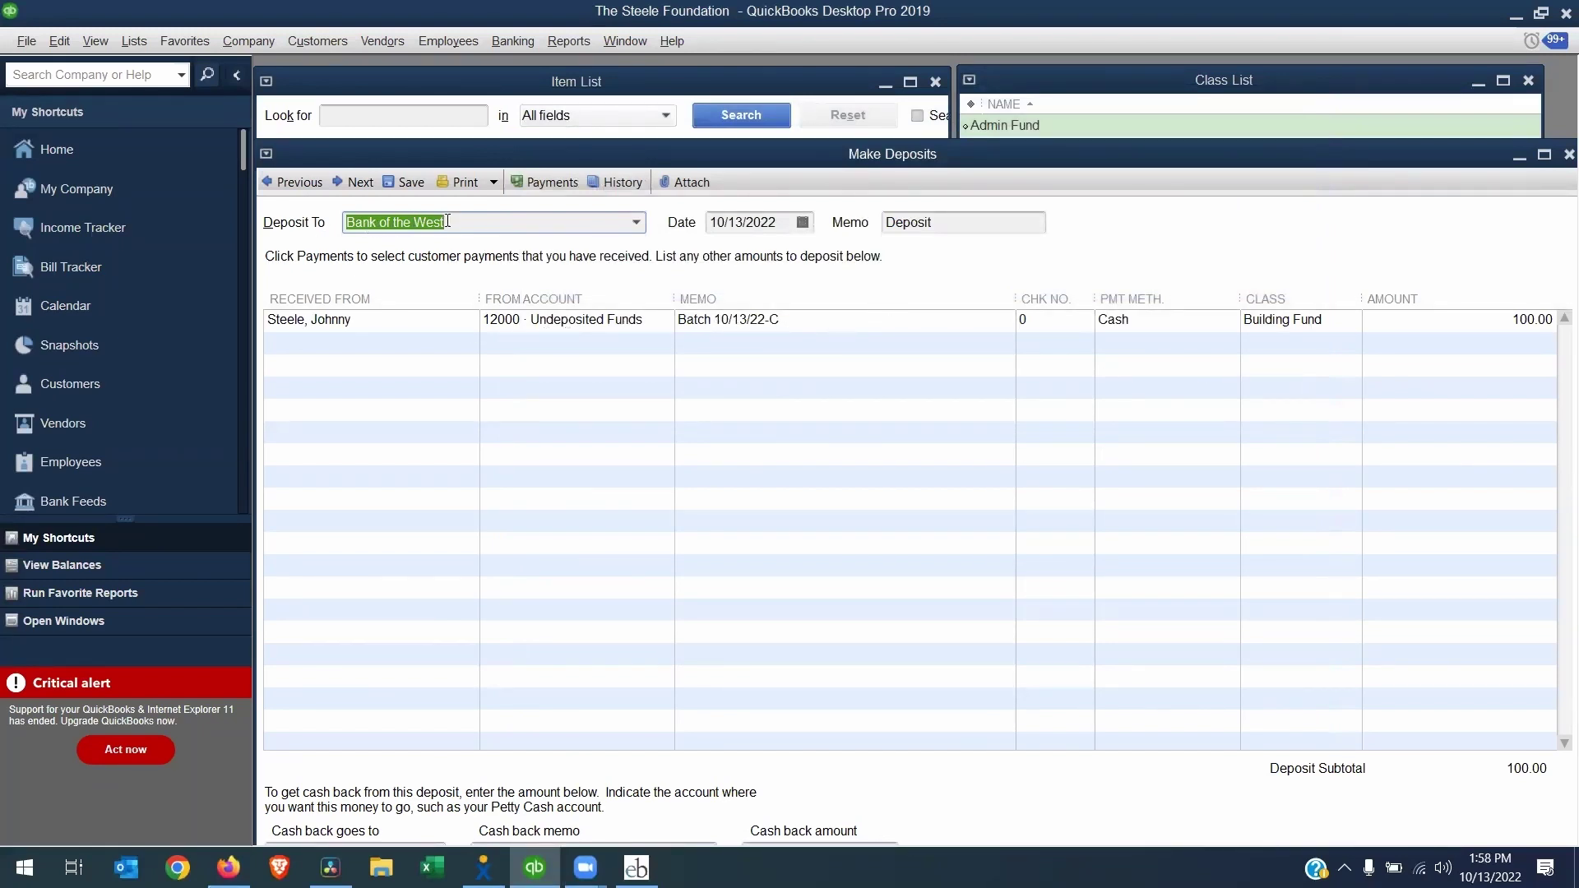
left_click(680, 321)
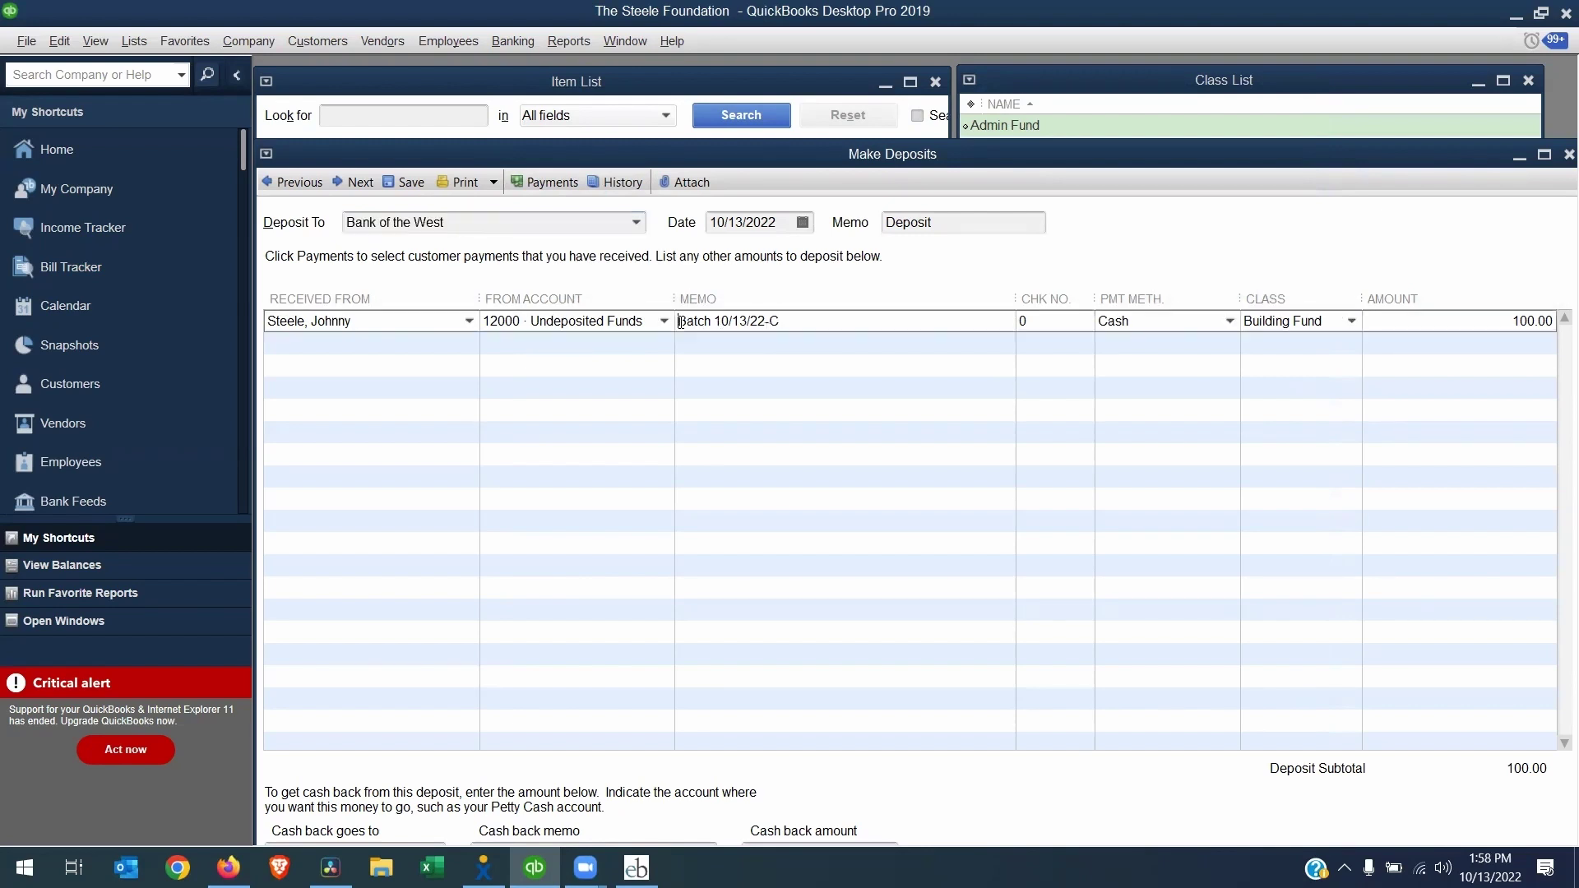
left_click_drag(679, 321, 795, 322)
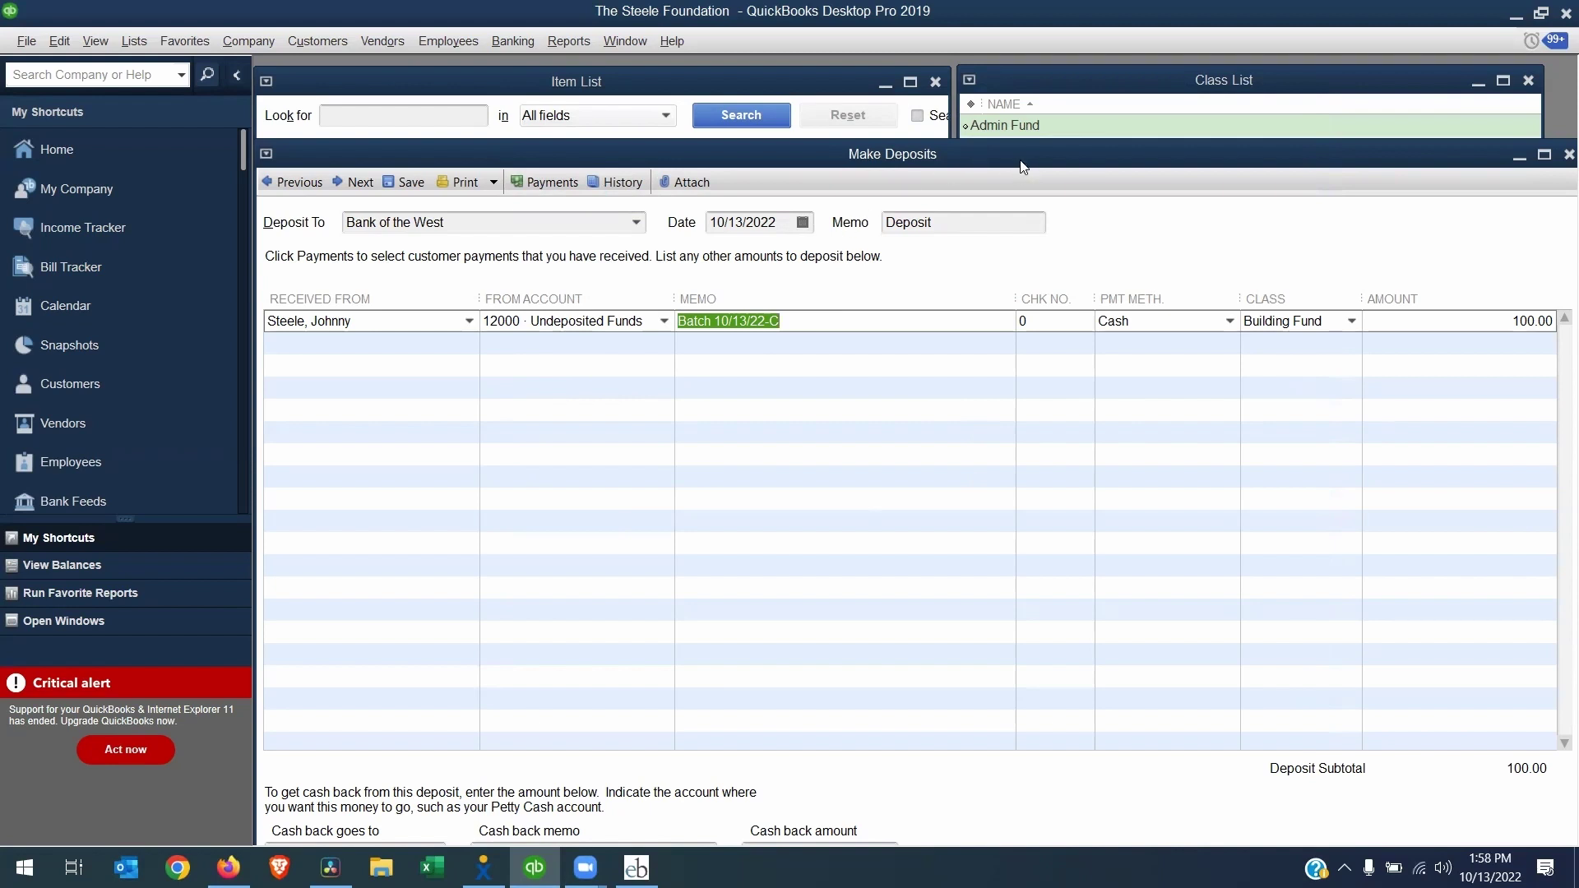
left_click_drag(1020, 161, 1024, 79)
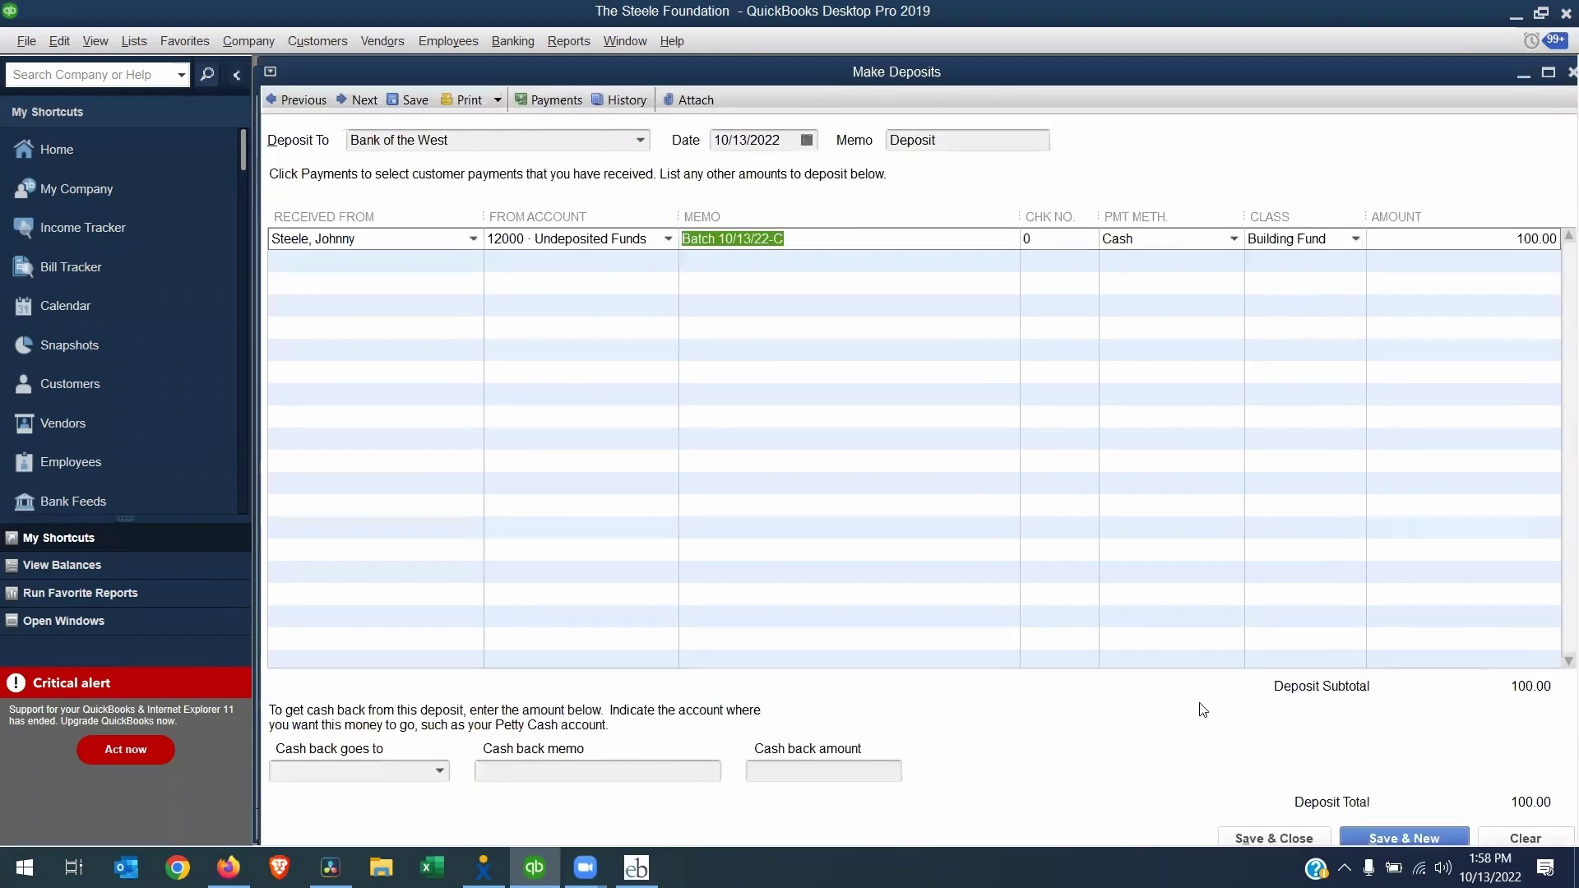
left_click(1303, 838)
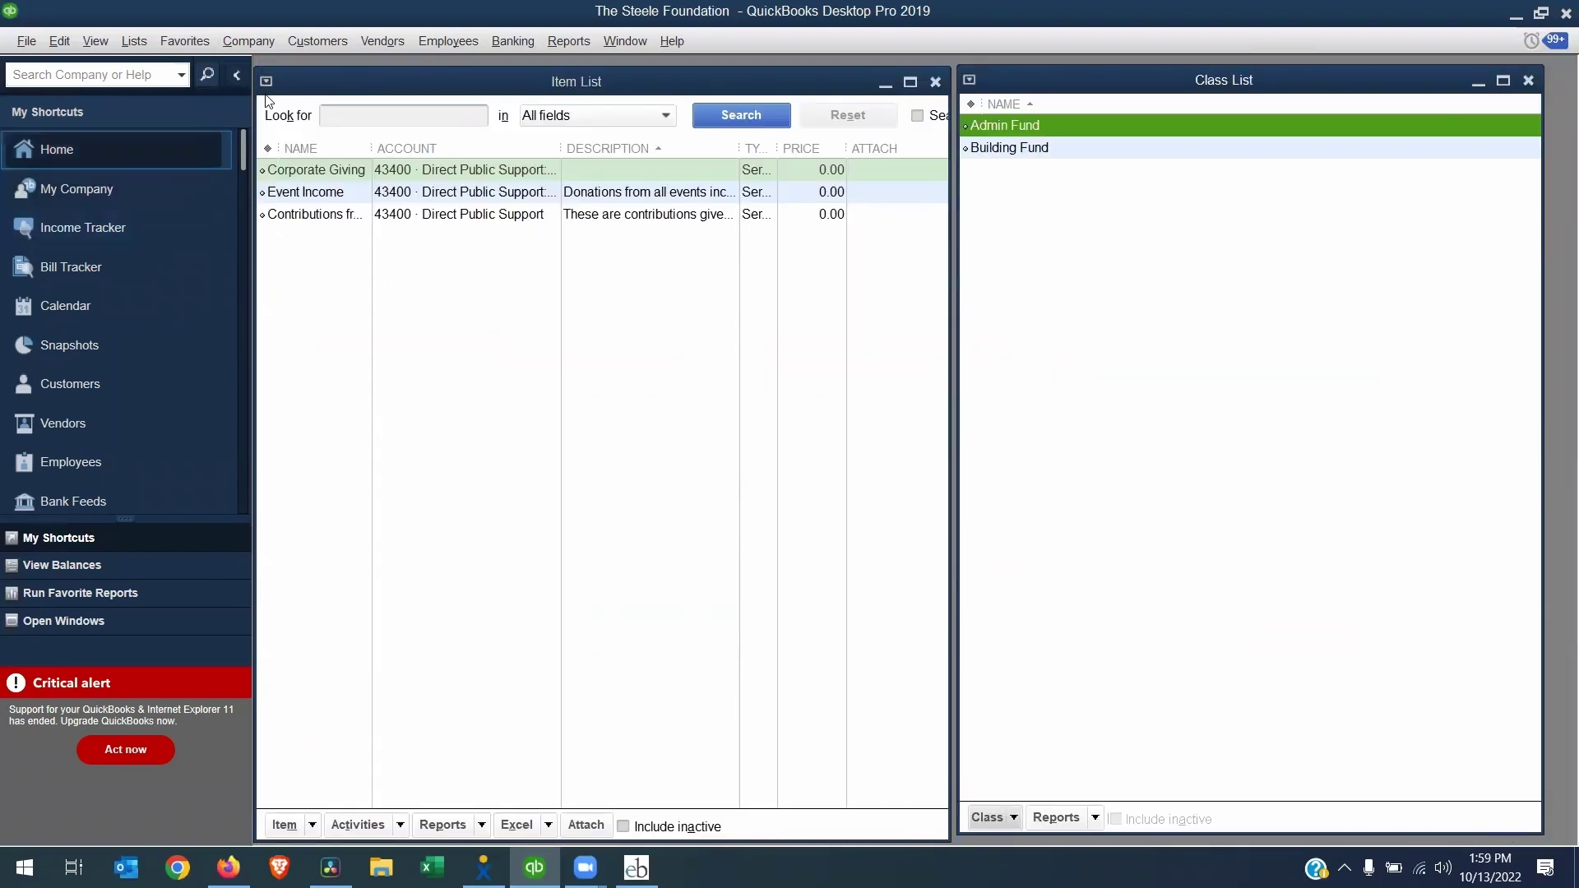
Check sales receipt 213's memo 'Batch 10/13/22-C' and close the receipt
left_click(323, 39)
key("Escape")
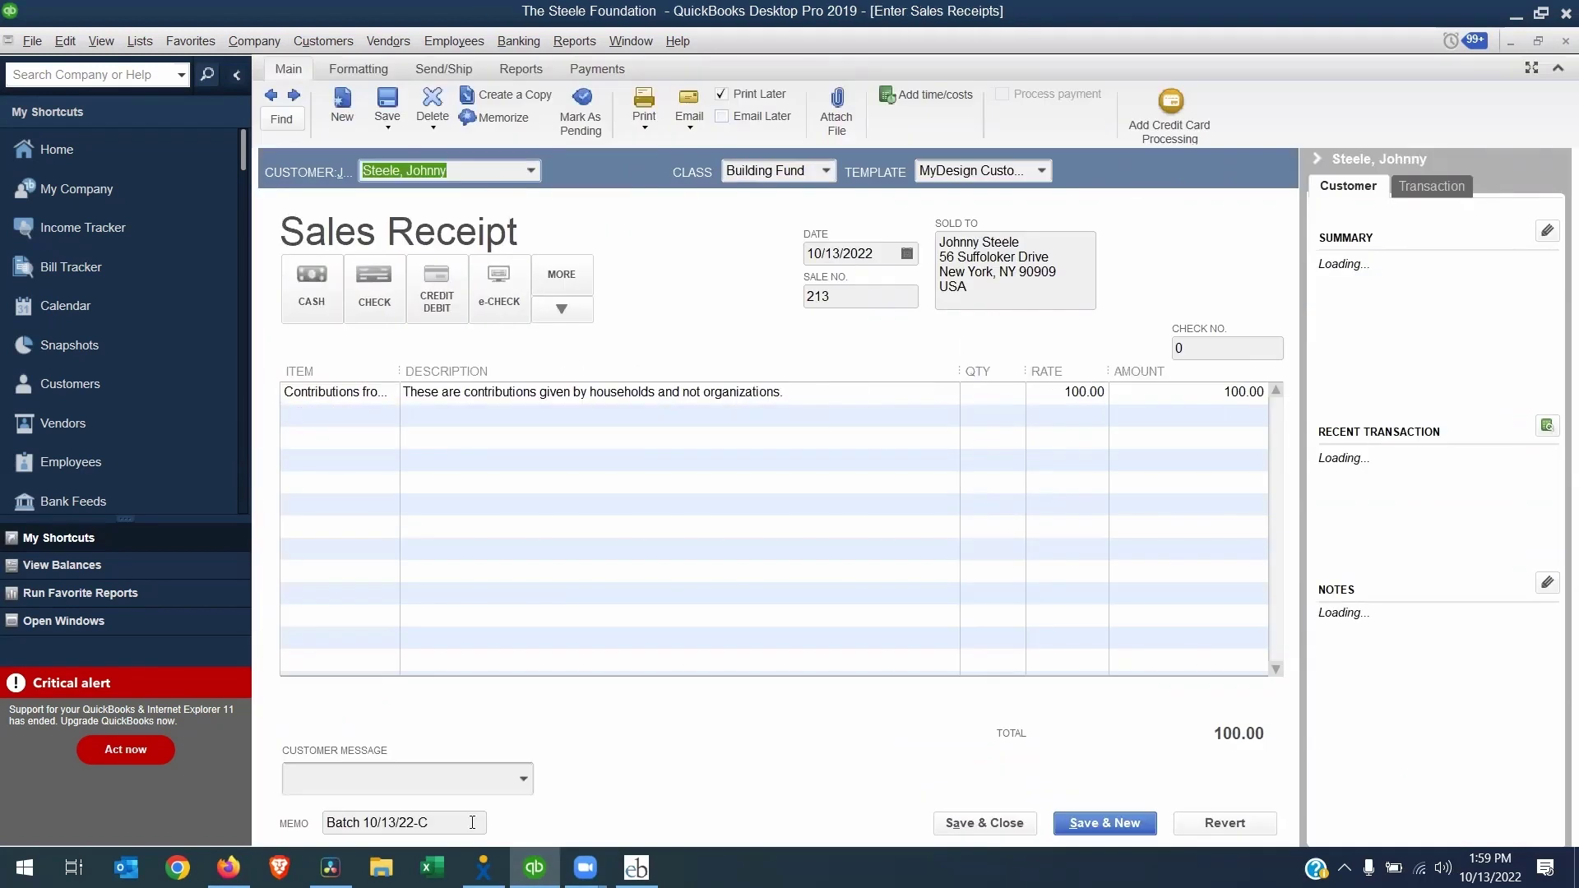
left_click_drag(467, 823, 329, 819)
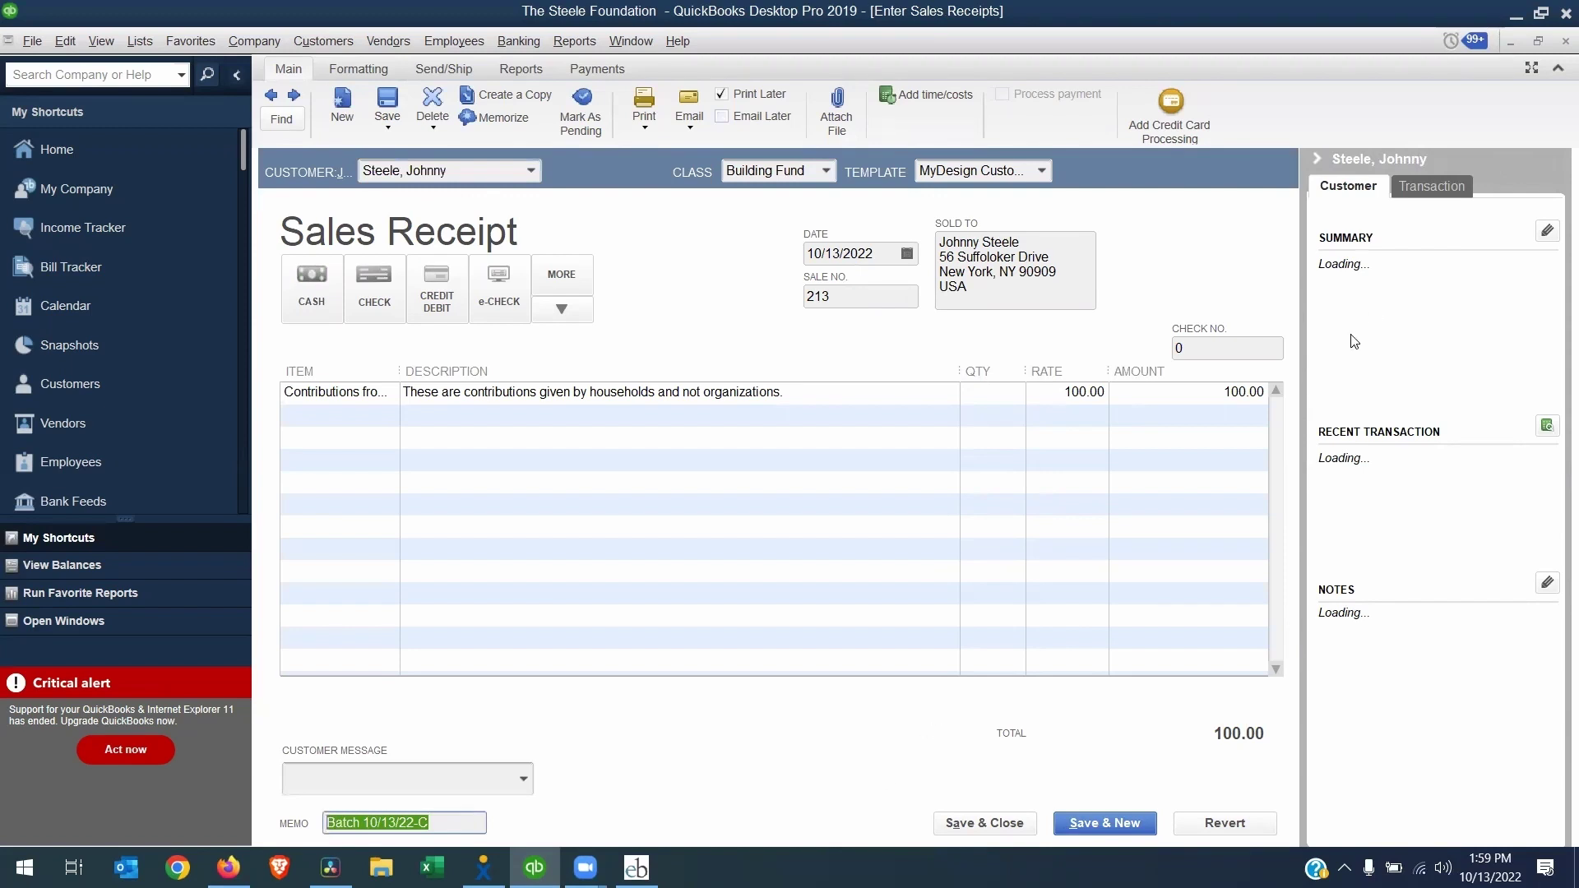
key("Escape")
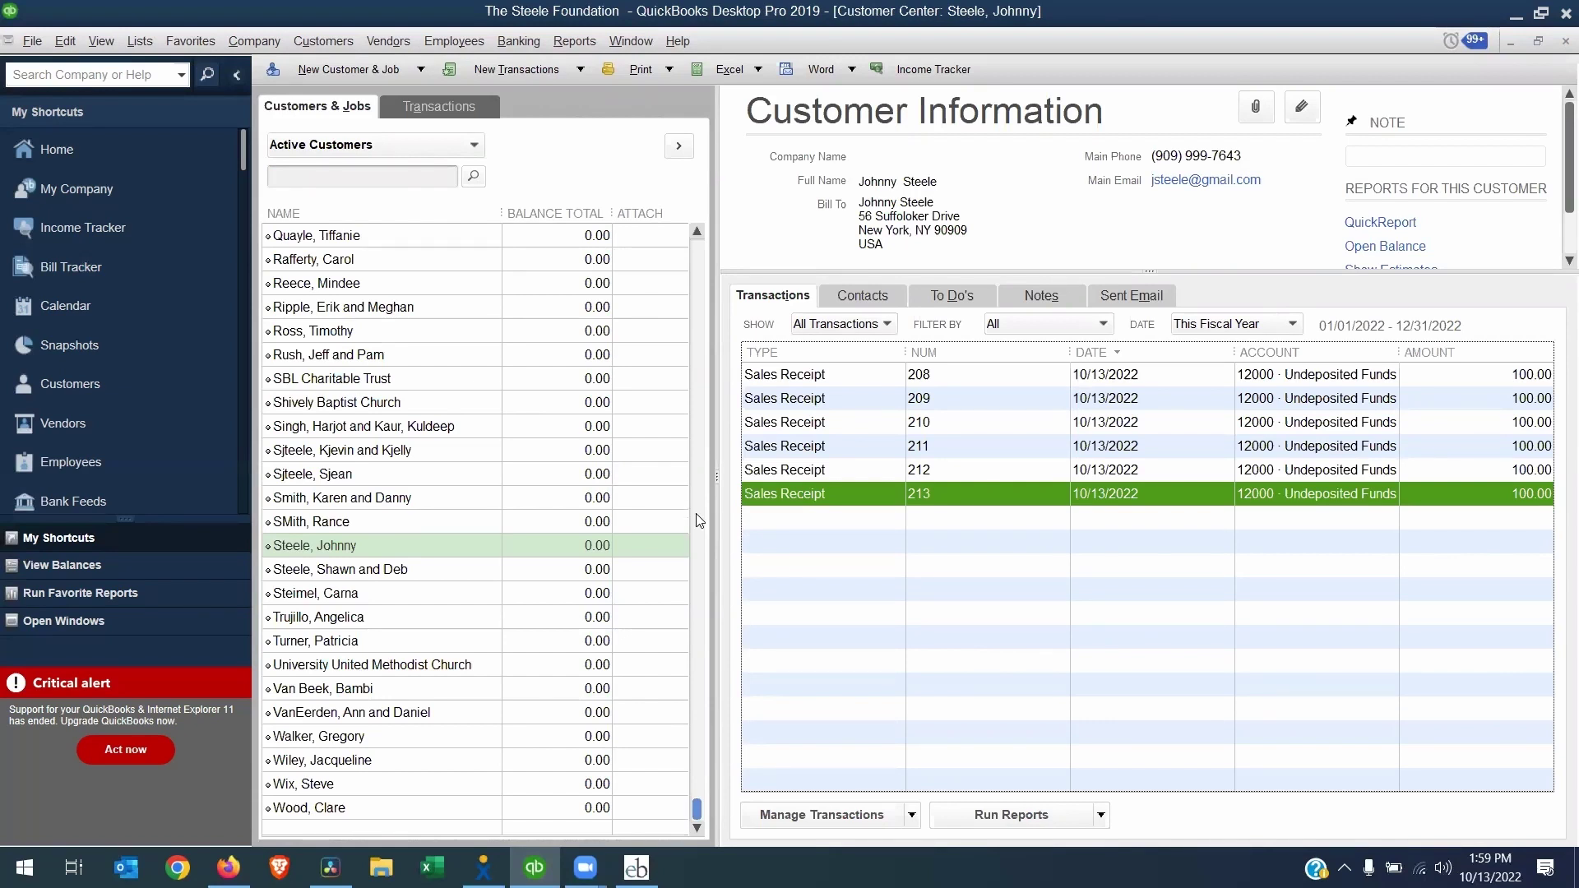
In Exceed Beyond, select batch 10/13/22-C and lock it, confirming the prompt
left_click(636, 867)
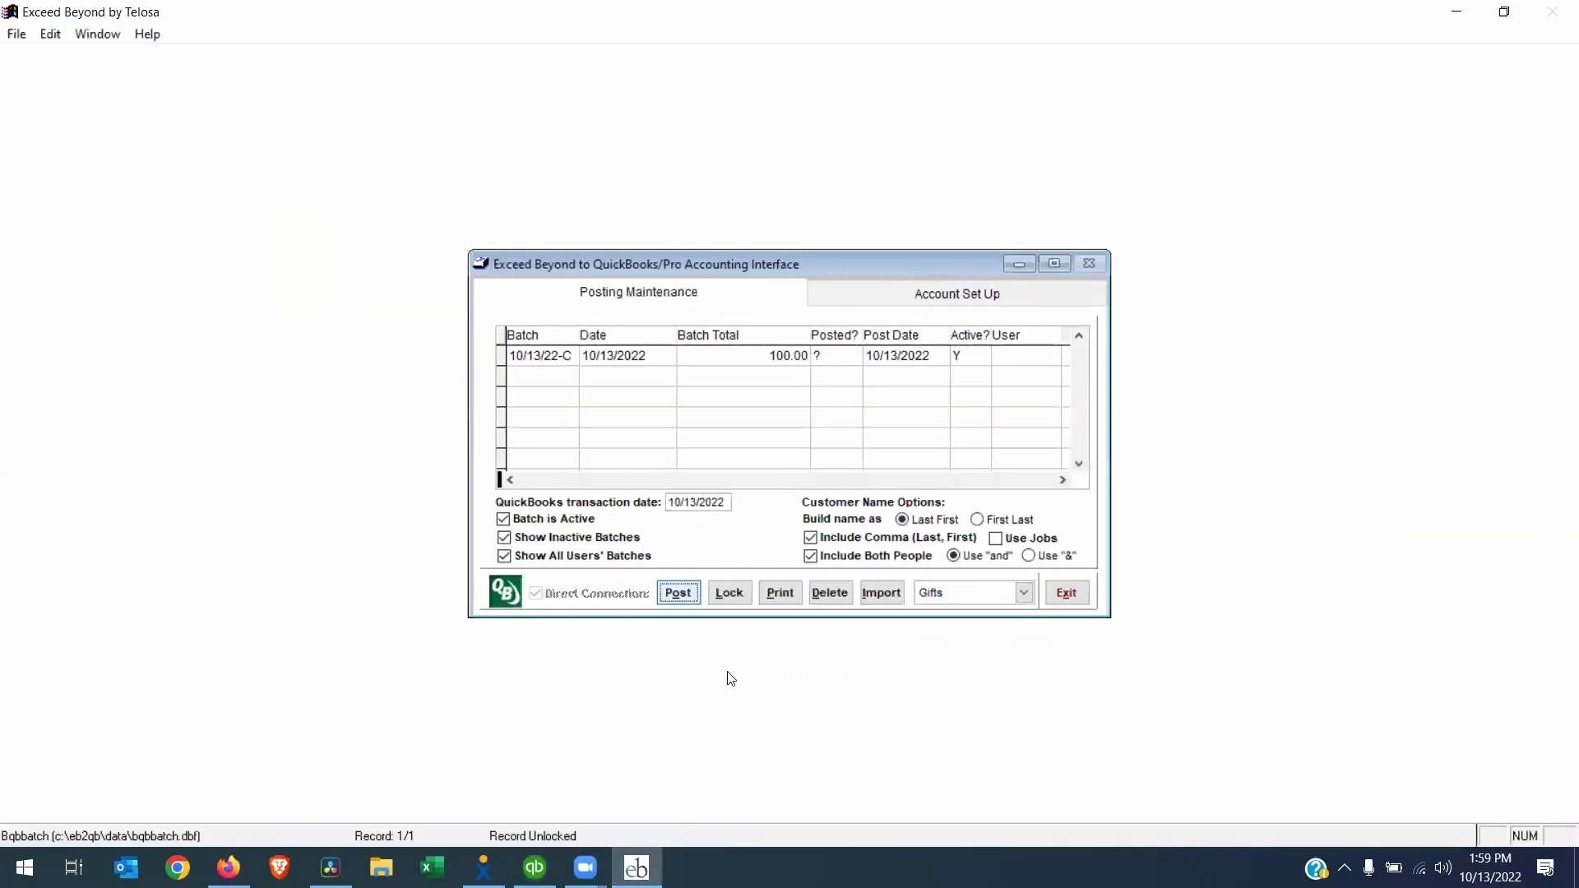
left_click(584, 356)
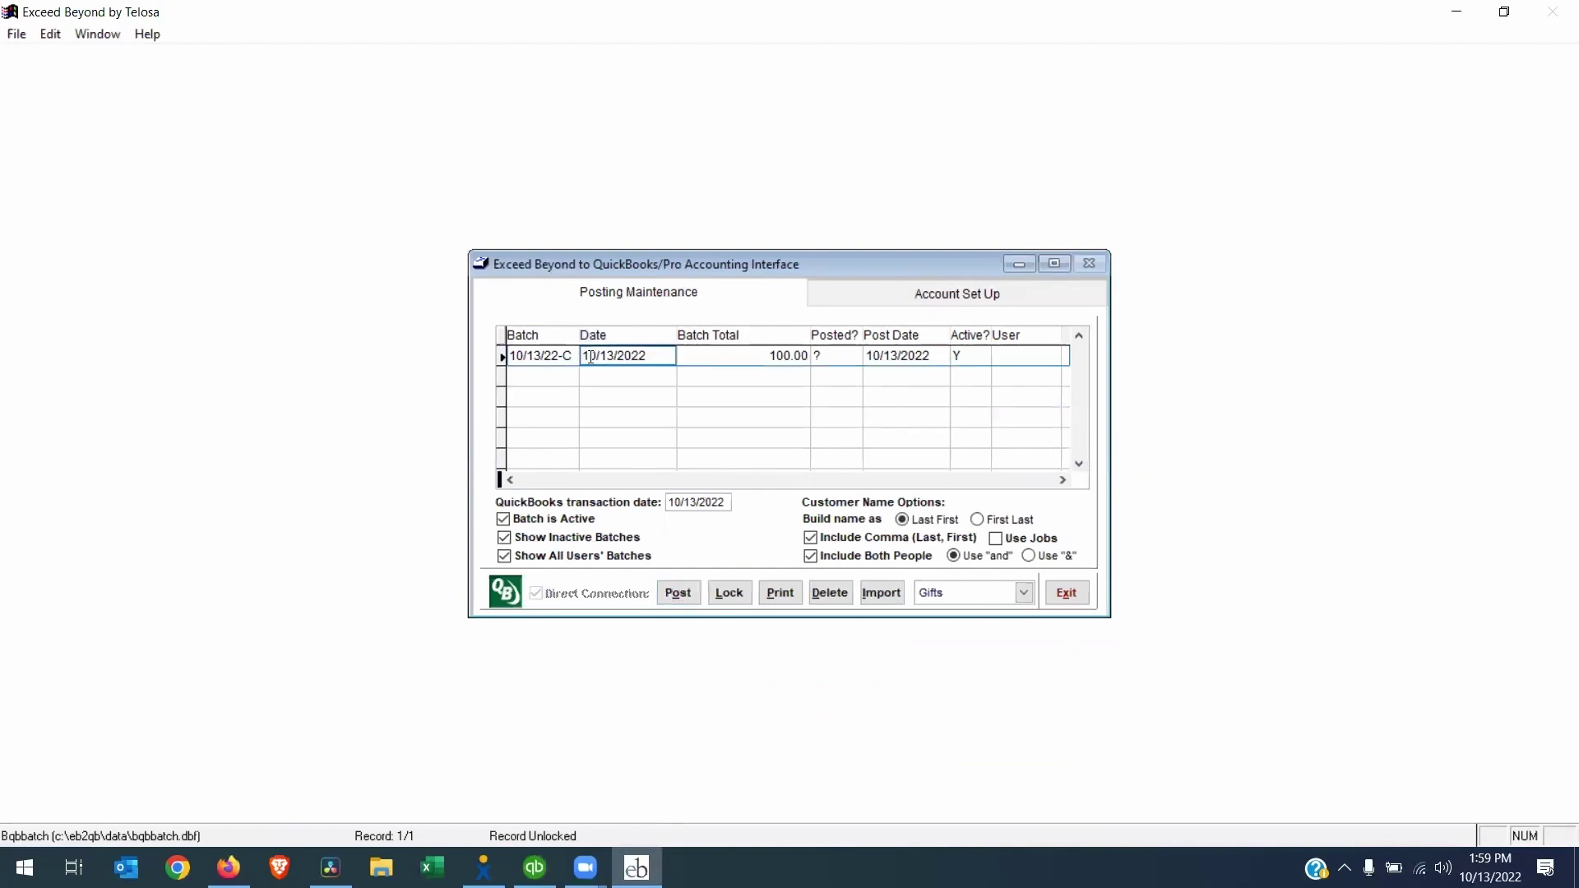
left_click(742, 599)
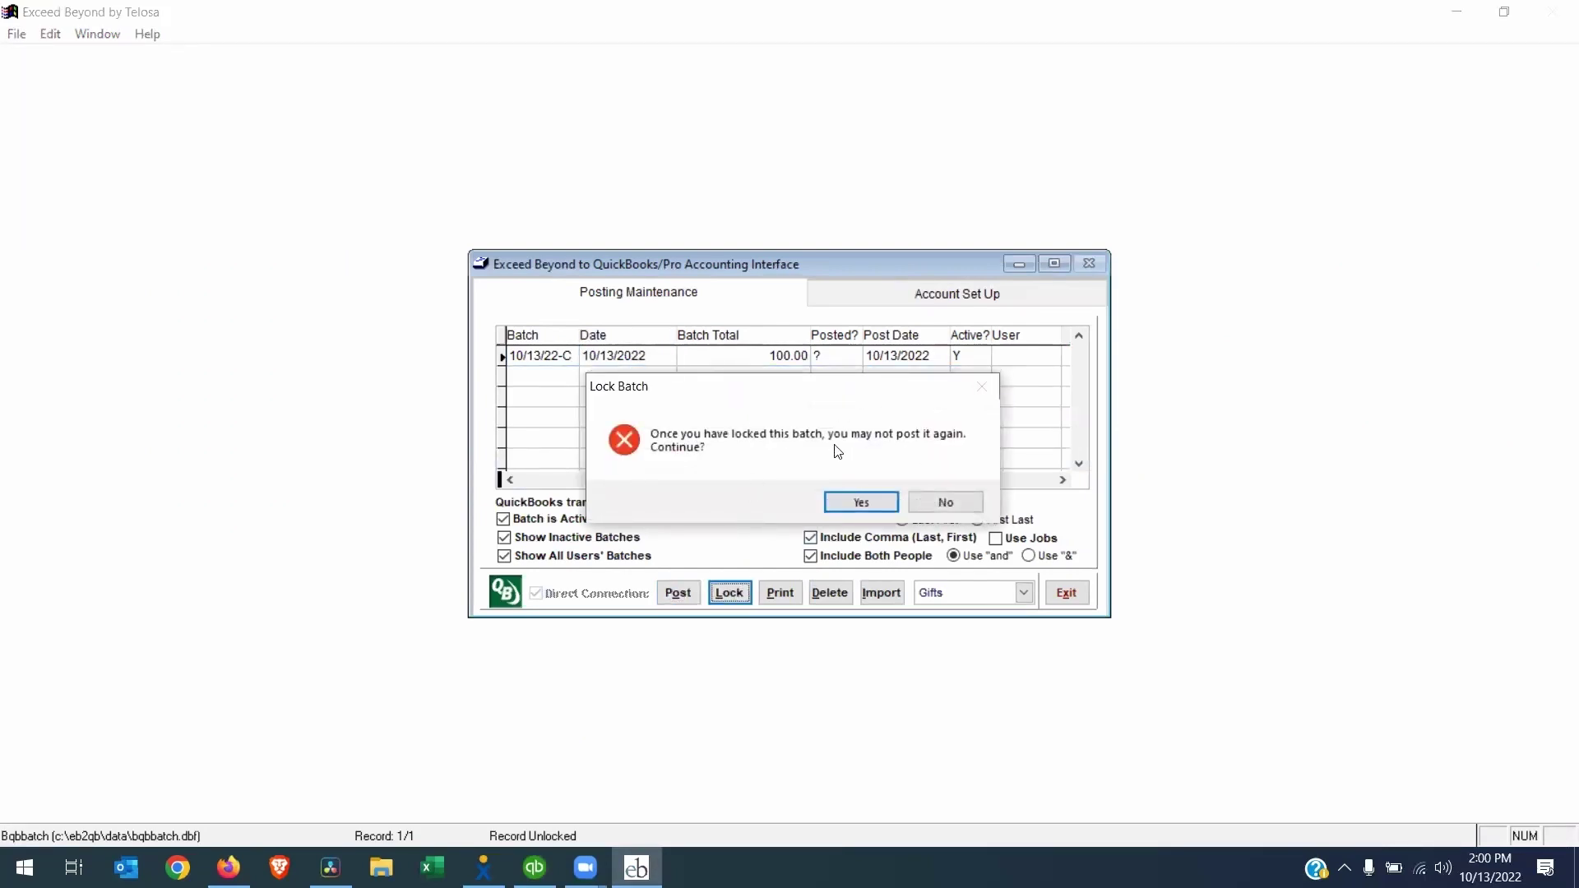
left_click(857, 503)
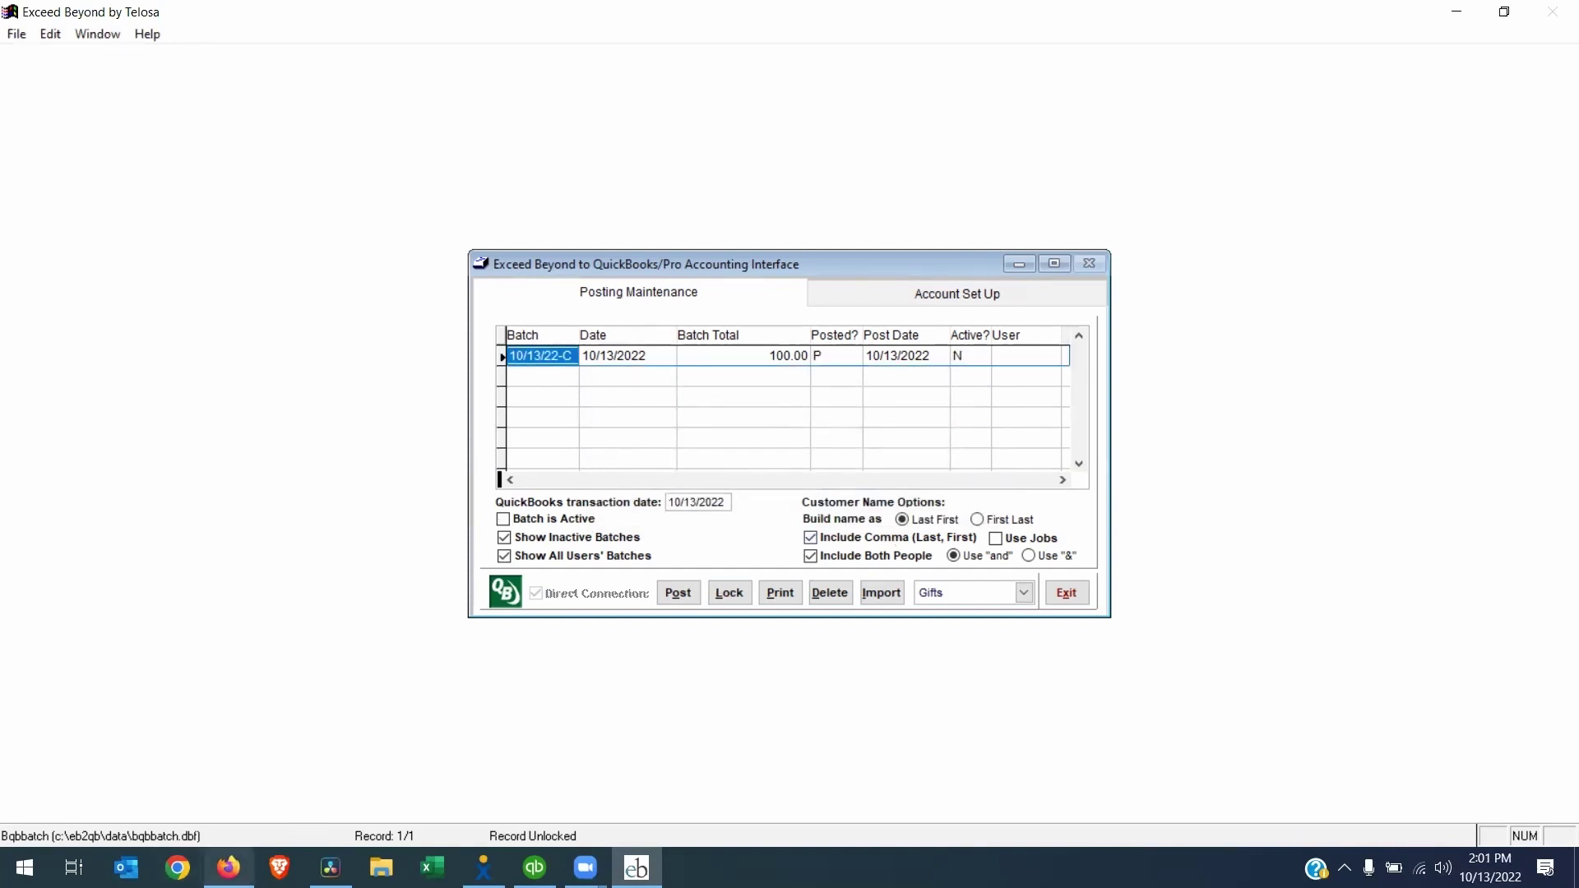
Lock batch 10/13/22-C in Exceed Further's Batch Manager, then check Exceed Beyond and return
left_click(228, 867)
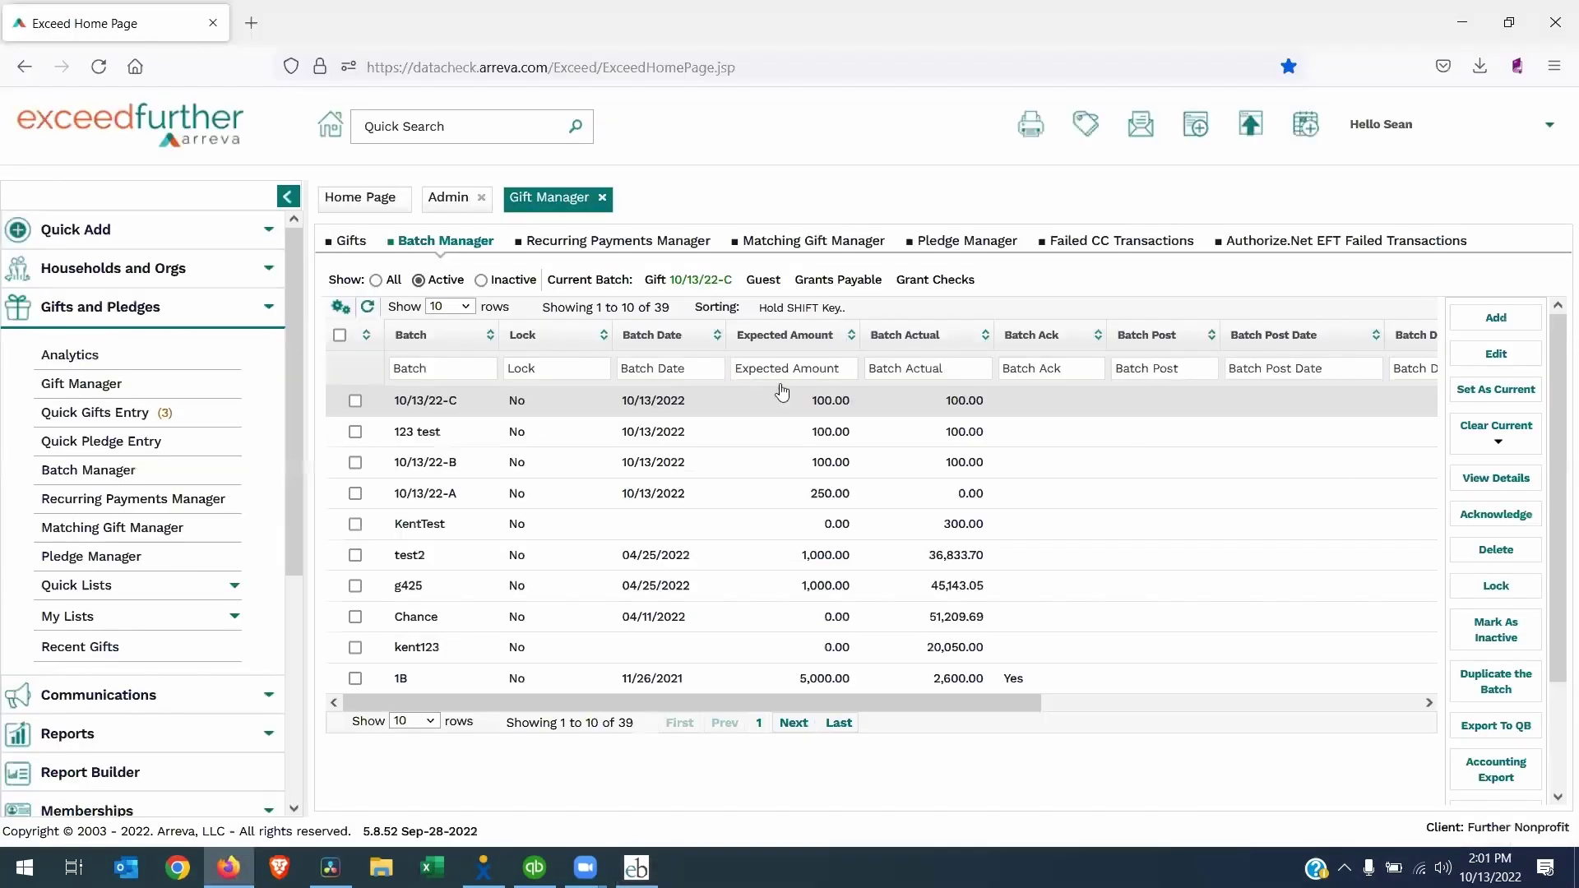
left_click(1492, 586)
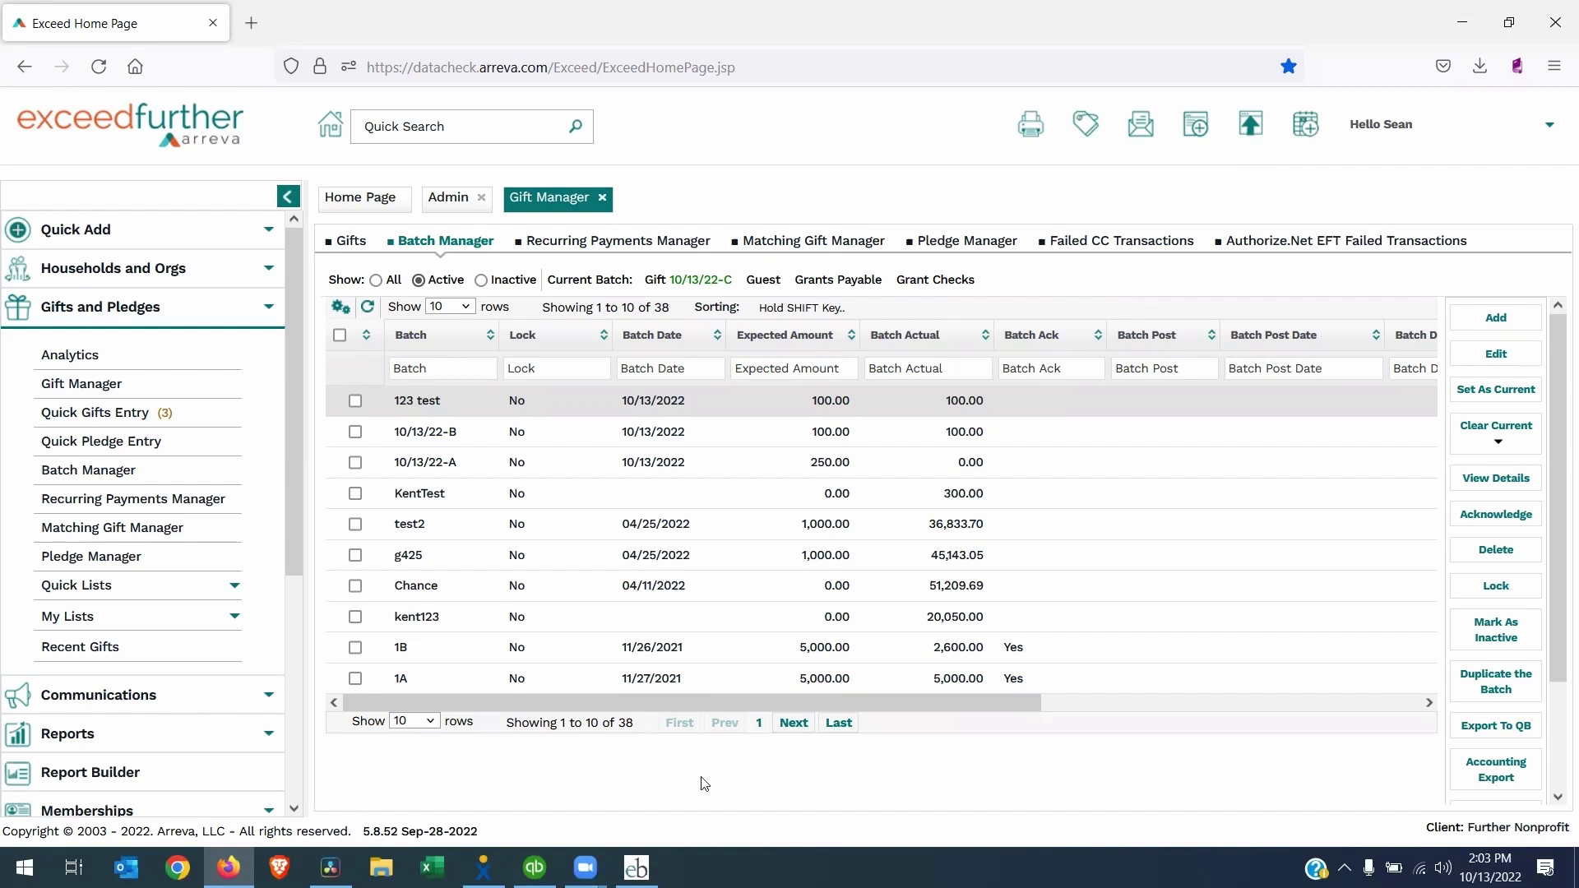
left_click(636, 867)
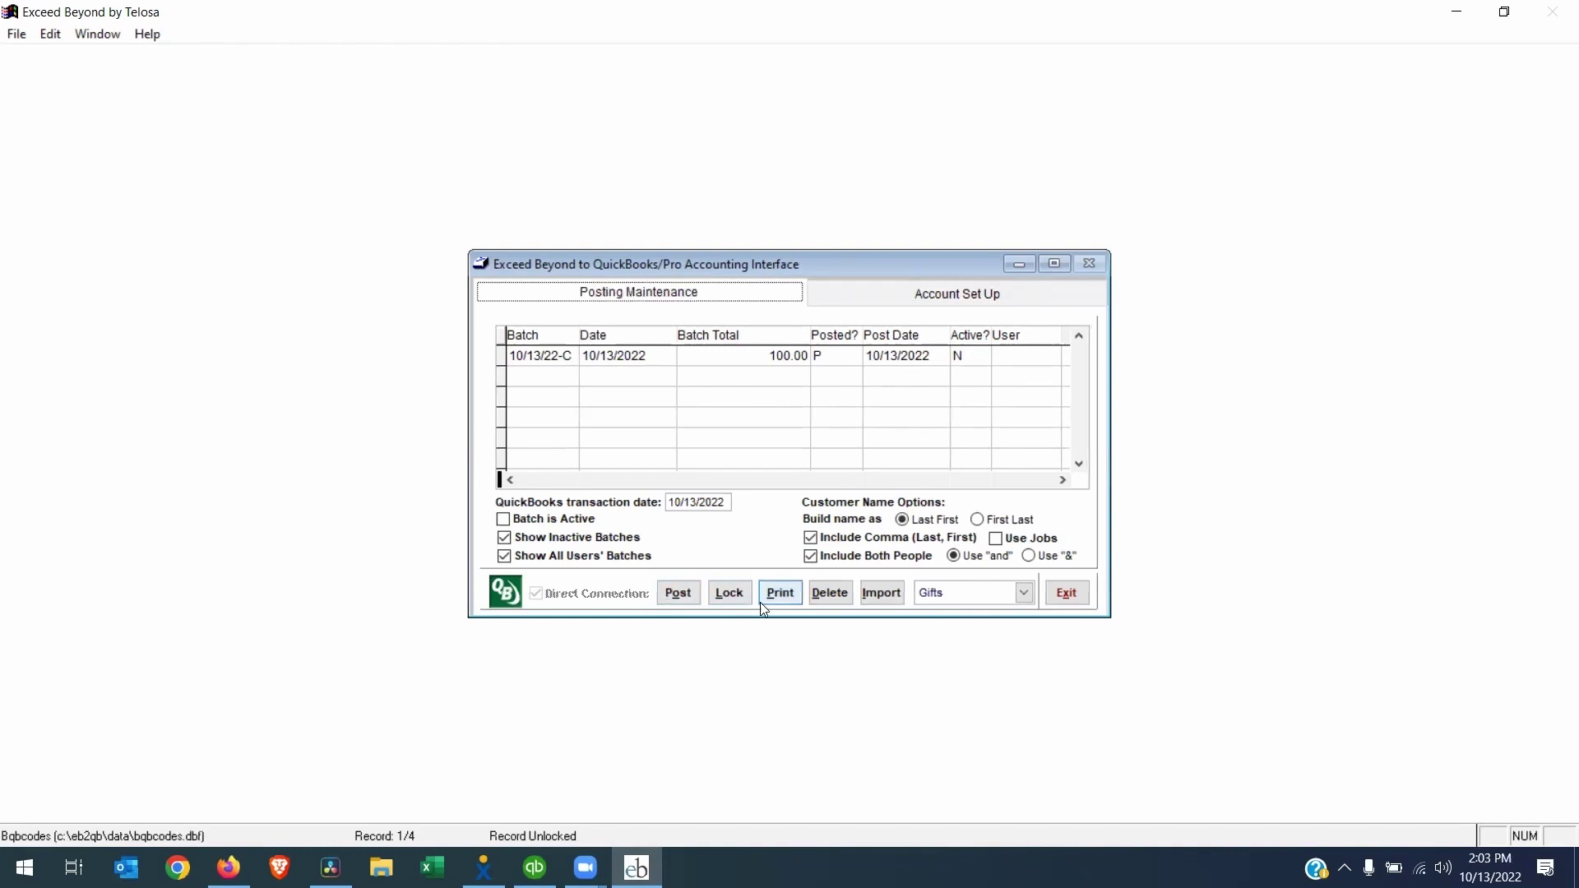
key("alt+Tab")
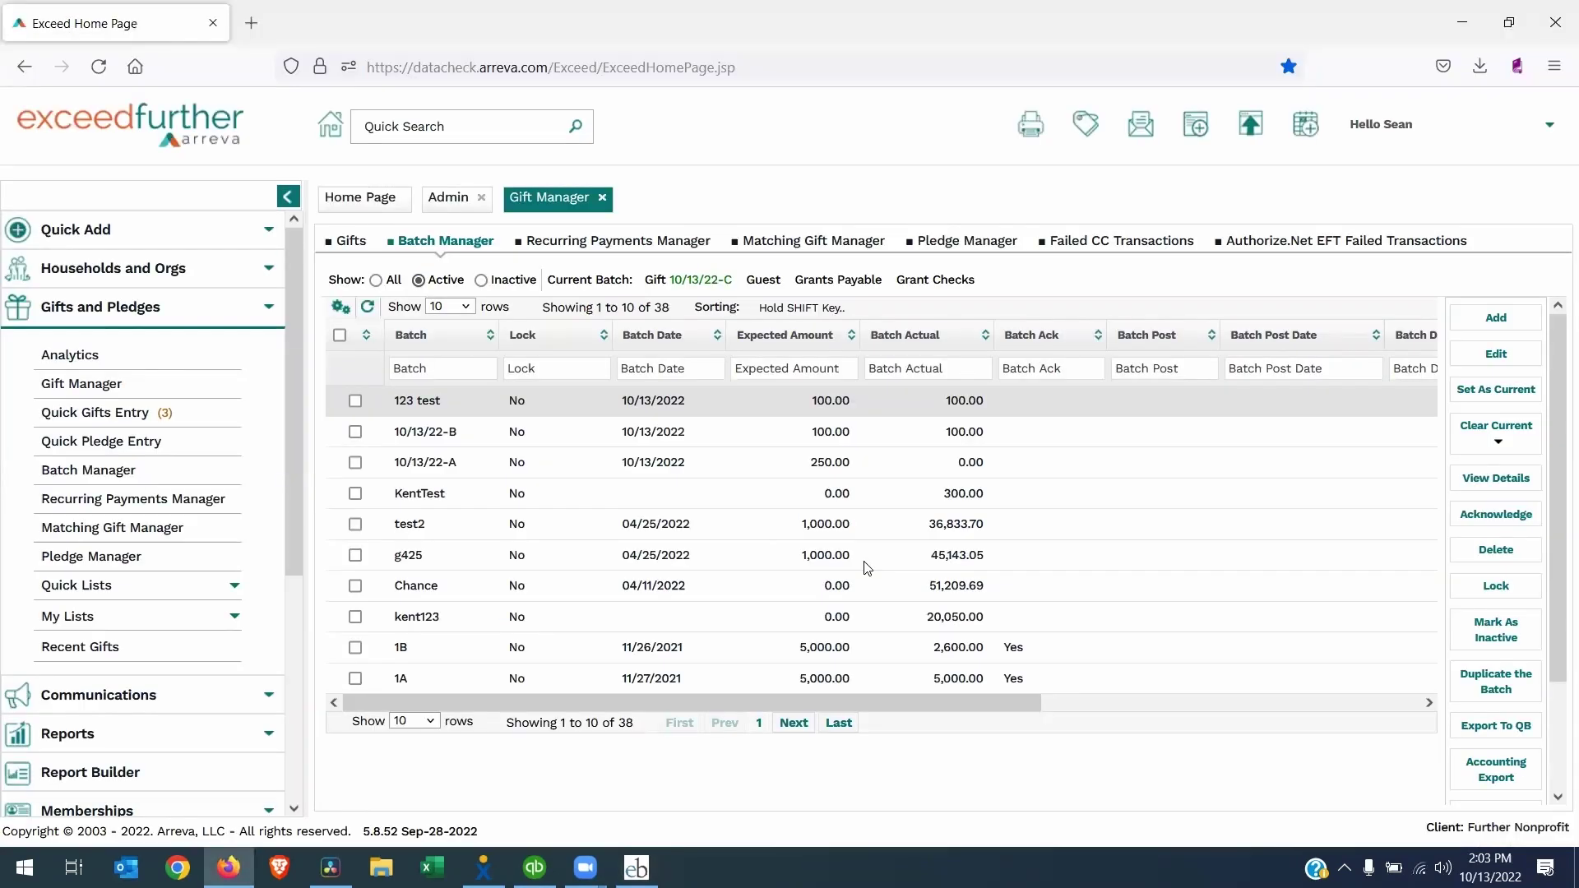